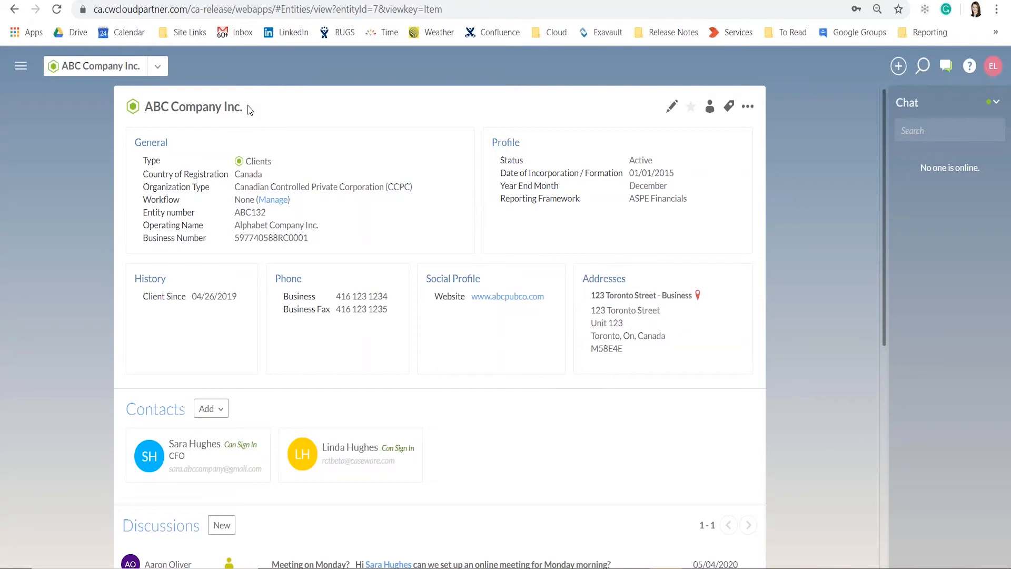
Start a new Audit (beta) engagement for ABC Company Inc. and name it "ABC Company Audit".
scroll(234, 273, "down", 2)
scroll(105, 349, "down", 3)
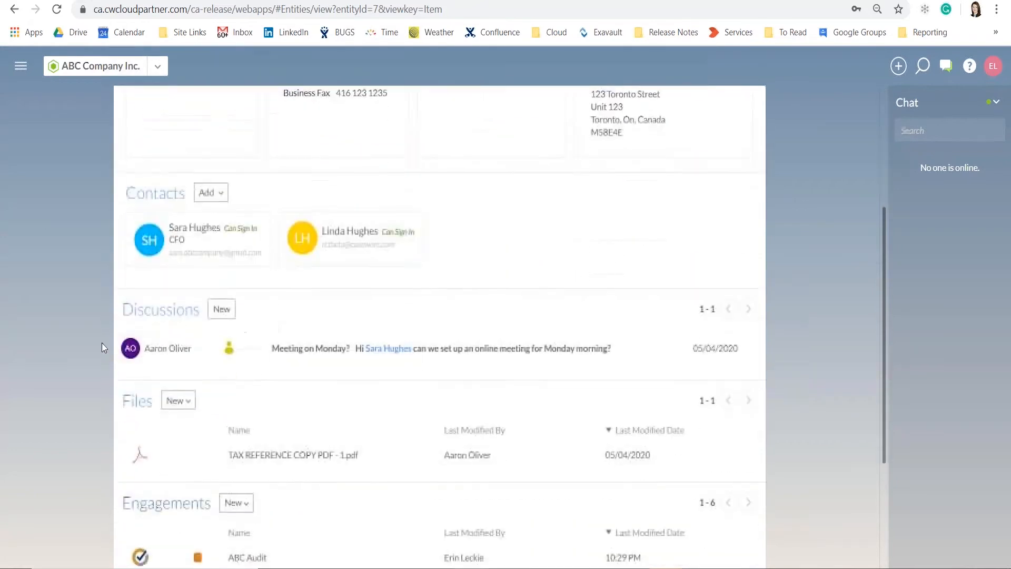
scroll(52, 332, "down", 3)
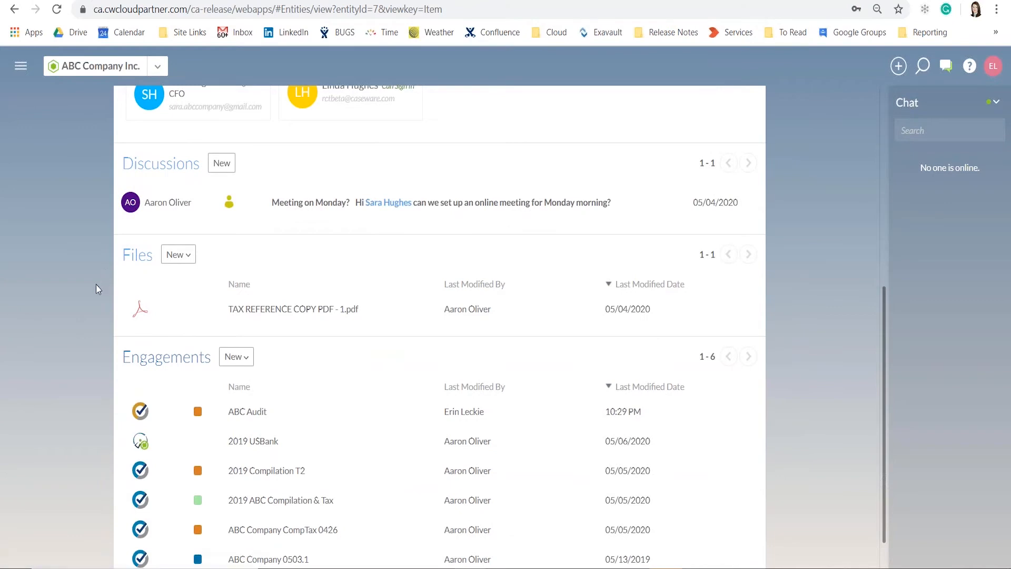
scroll(96, 284, "down", 1)
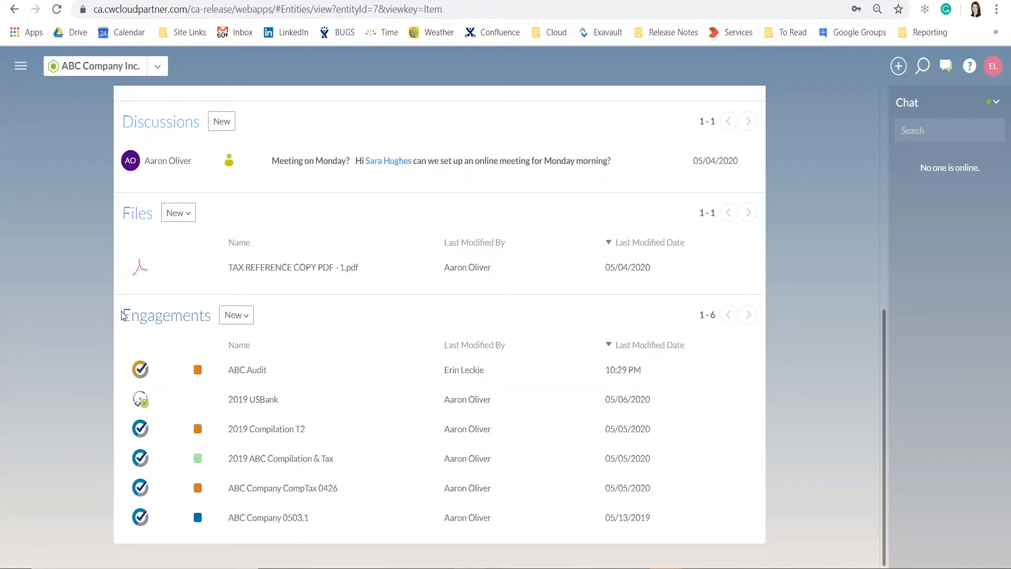
left_click(234, 318)
left_click(225, 368)
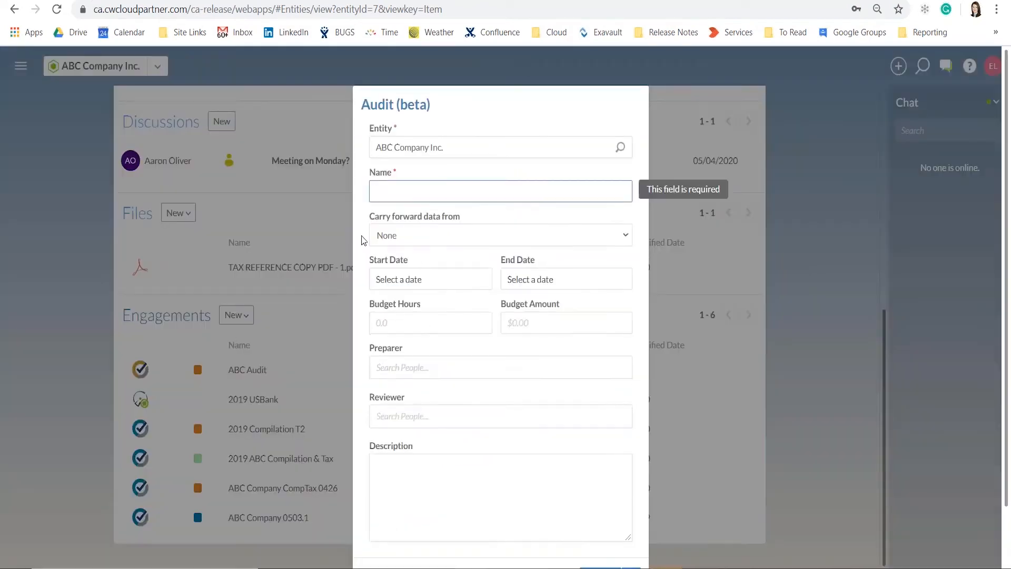
left_click(423, 197)
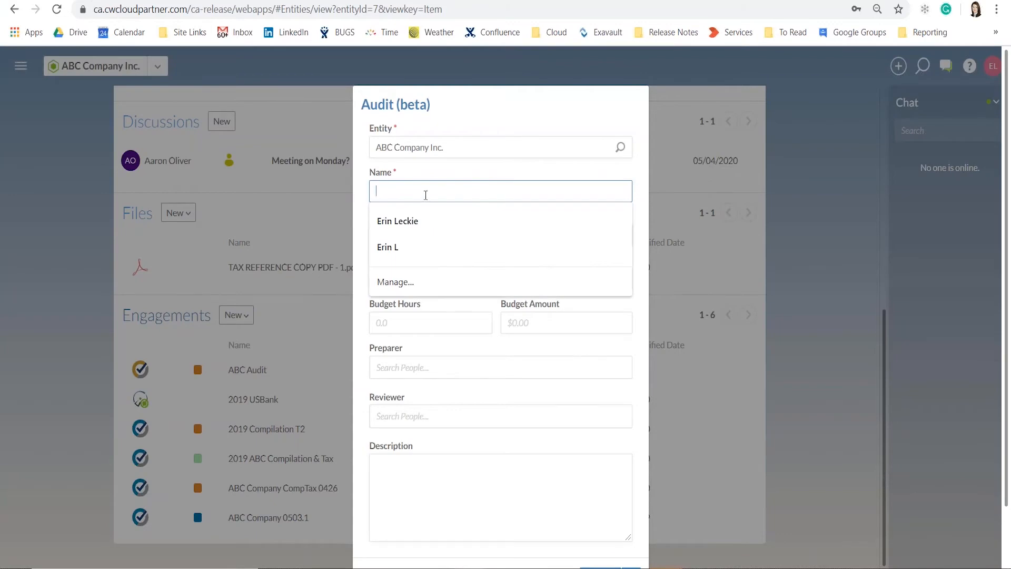
type("ABC Co")
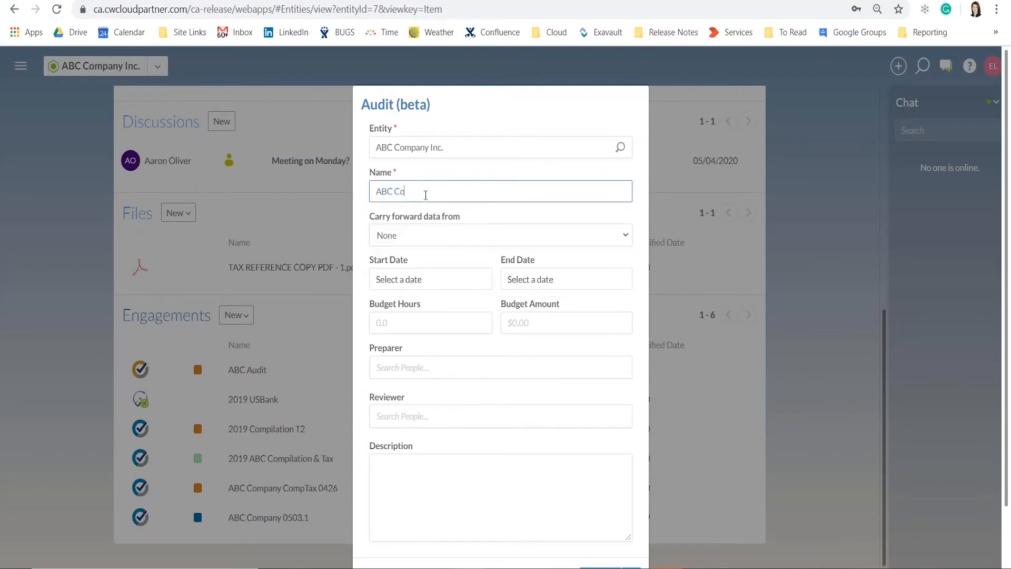
type("mpany Audit")
Assign the staff member as preparer, save the new engagement, and accept its default engagement properties.
left_click(445, 362)
type("er")
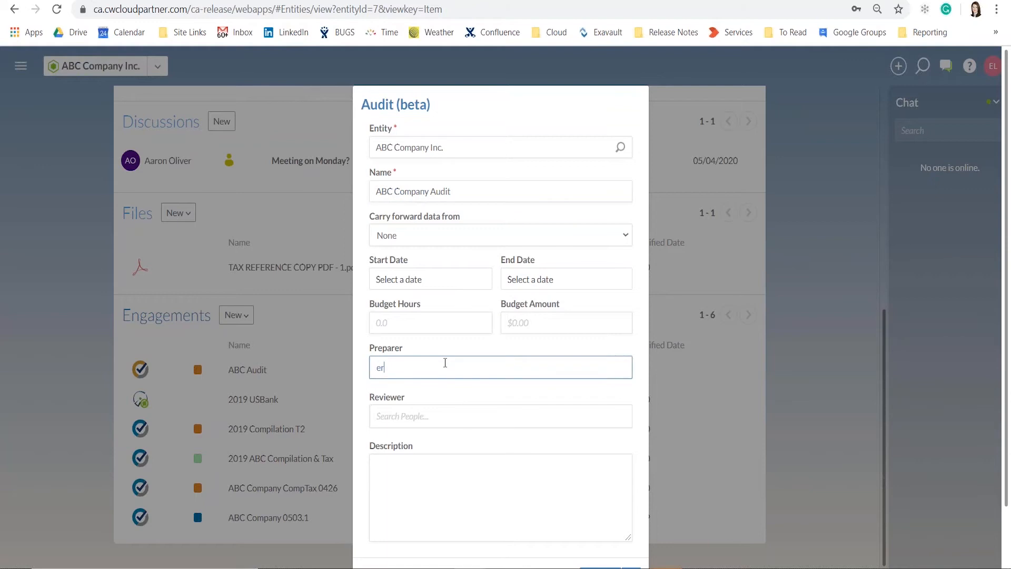
left_click(431, 390)
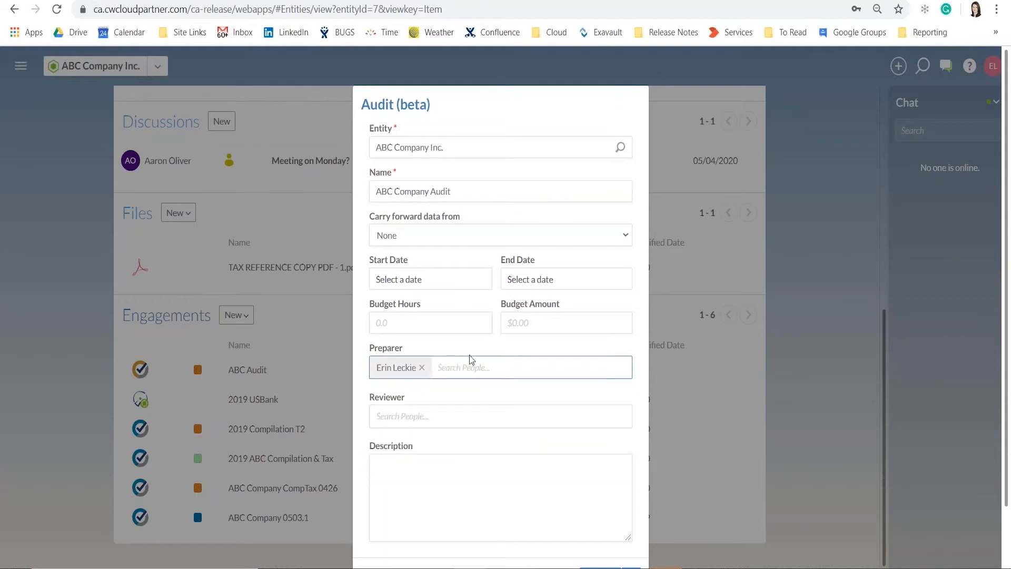
scroll(483, 343, "down", 2)
left_click(598, 511)
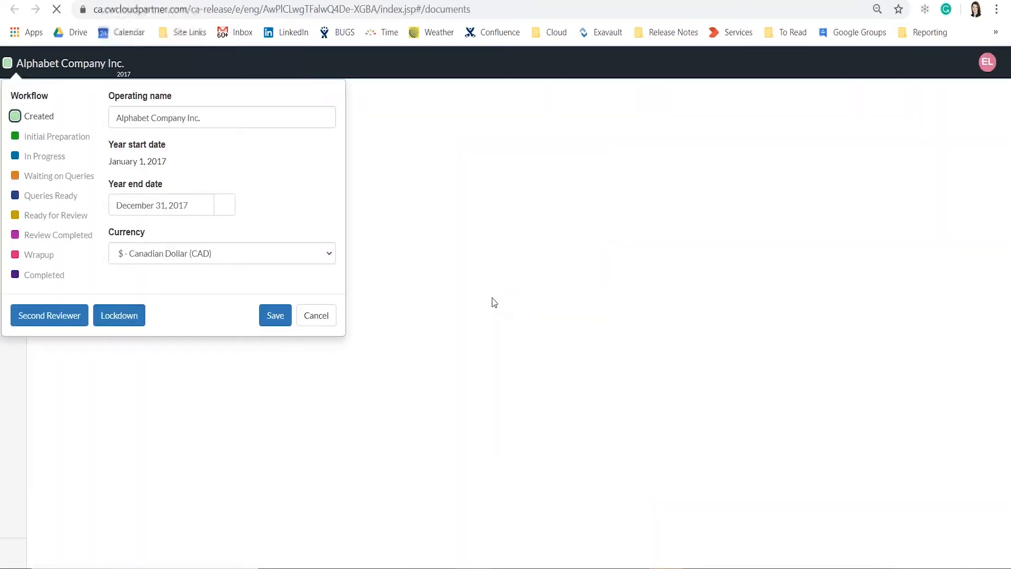
left_click(281, 315)
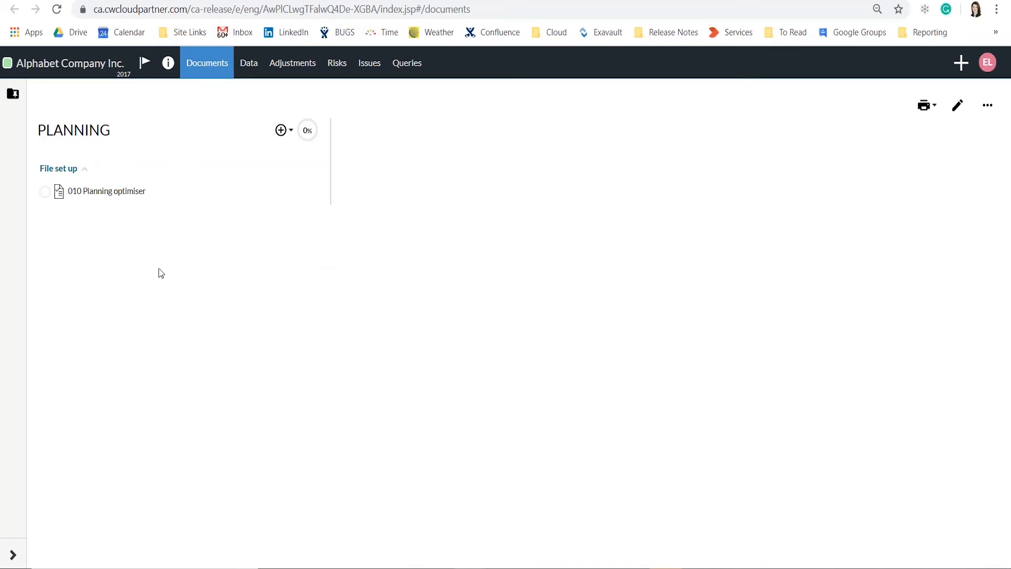
Open the 010 Planning optimiser checklist and answer No to whether this is the entity's first year of operations.
left_click(132, 198)
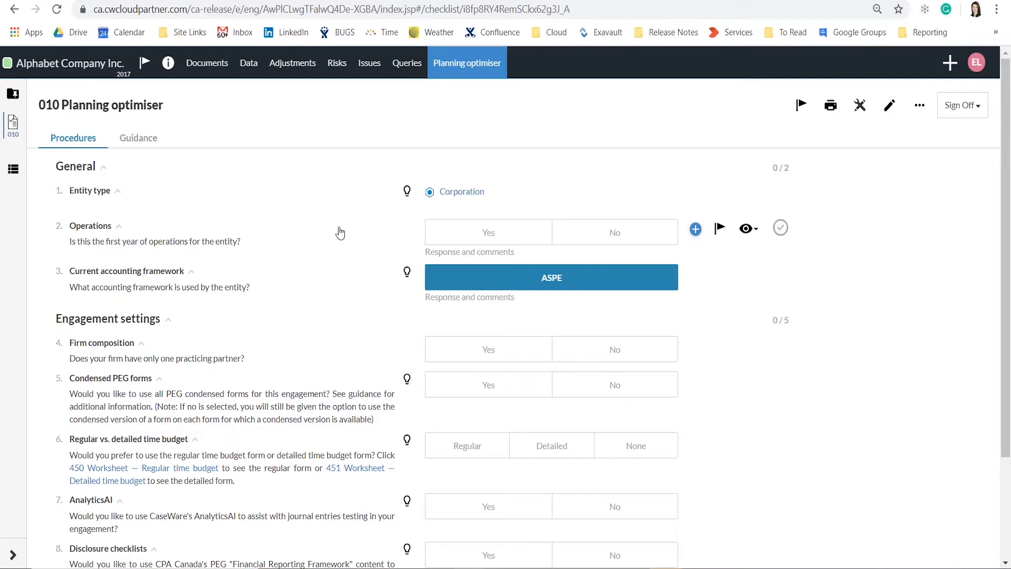
left_click(580, 232)
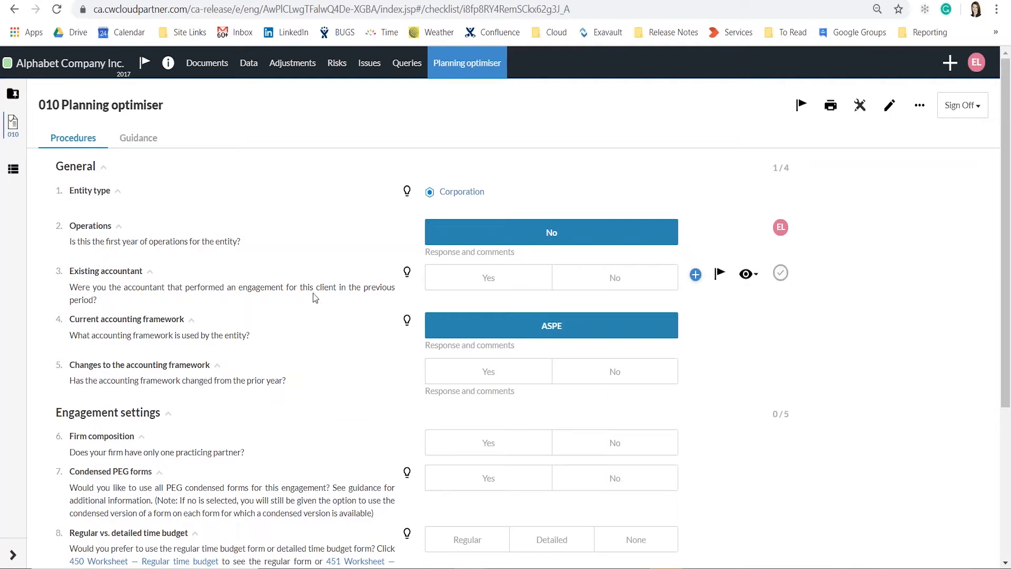
Examine the visibility conditions of the Existing accountant question, keeping the Operations question expanded.
left_click(745, 274)
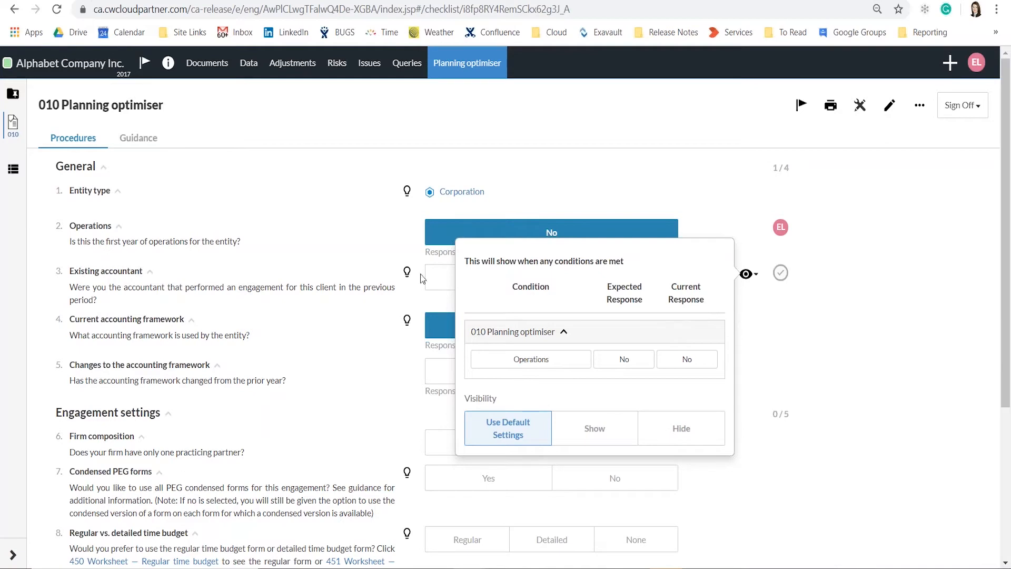
left_click(339, 235)
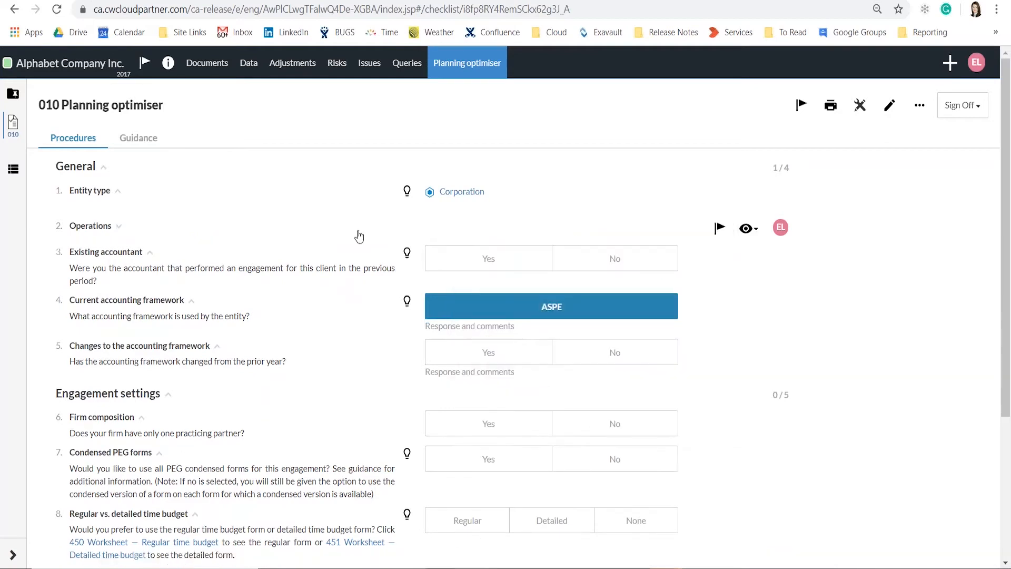
left_click(343, 235)
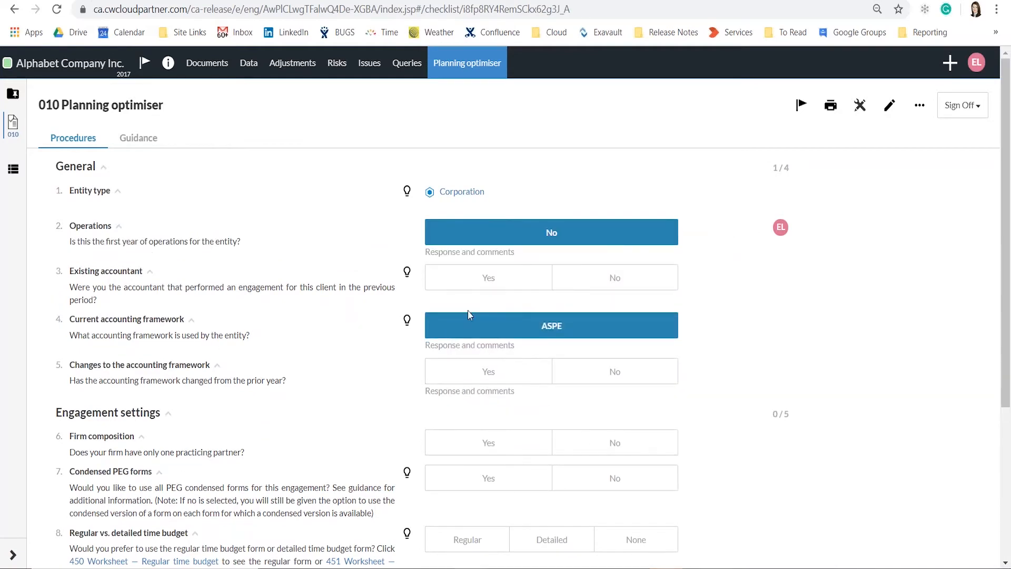
Answer Yes for Existing accountant, No for Changes to the accounting framework, and No for Firm composition.
left_click(529, 280)
left_click(577, 233)
left_click(565, 228)
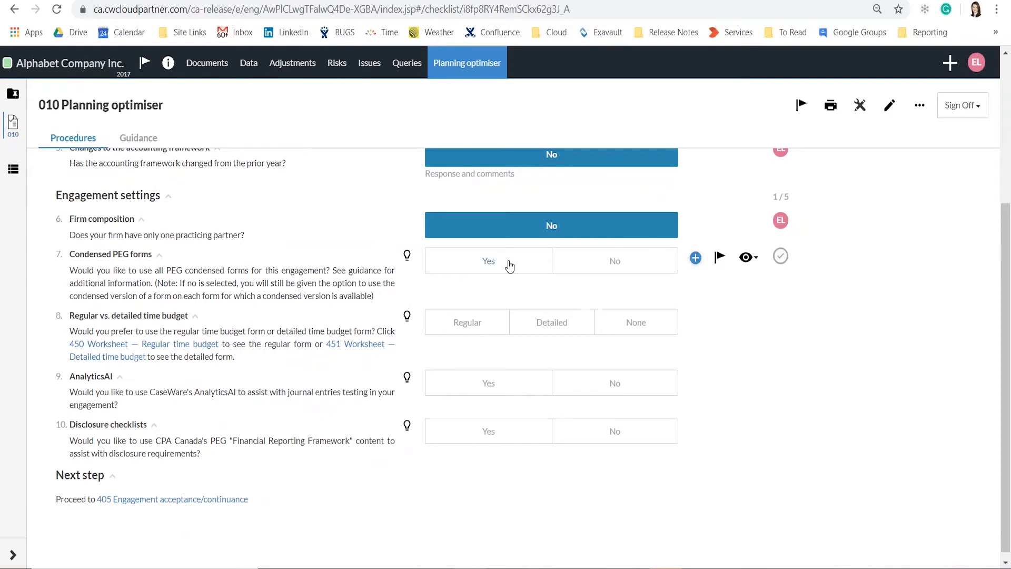
Answer the remaining engagement settings: Condensed PEG forms No, time budget None, AnalyticsAI Yes, and Disclosure checklists Yes.
left_click(567, 267)
left_click(615, 323)
left_click(500, 384)
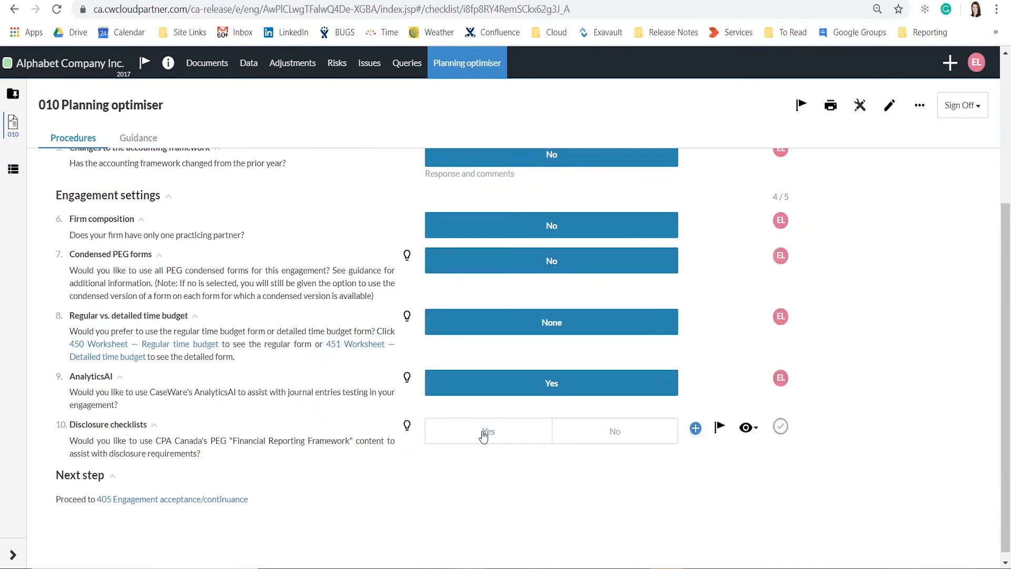
left_click(482, 431)
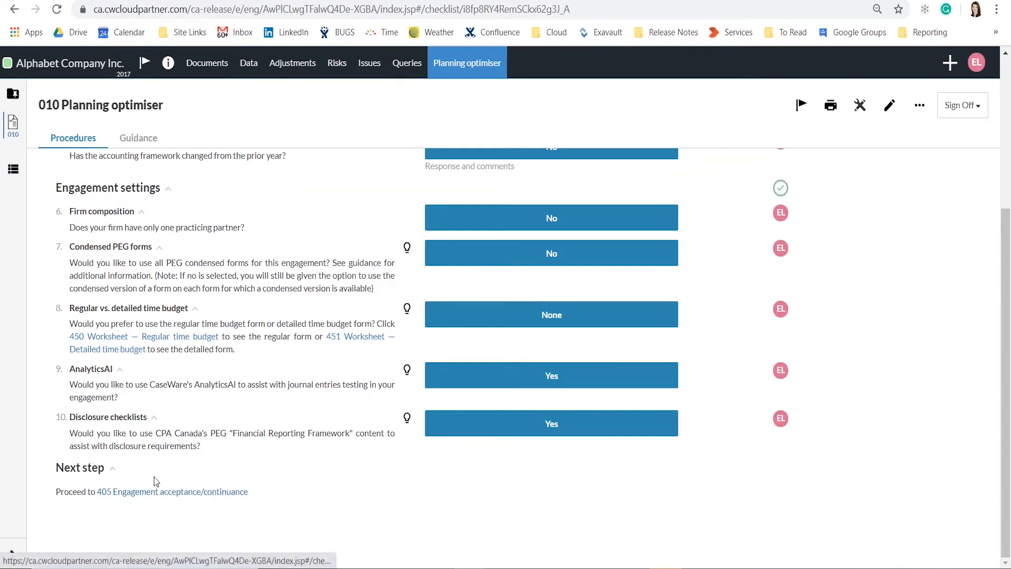
In 405 Engagement acceptance/continuance, answer Yes to the engagement being accepted and Yes to the risk assessment and independence declaration.
left_click(149, 492)
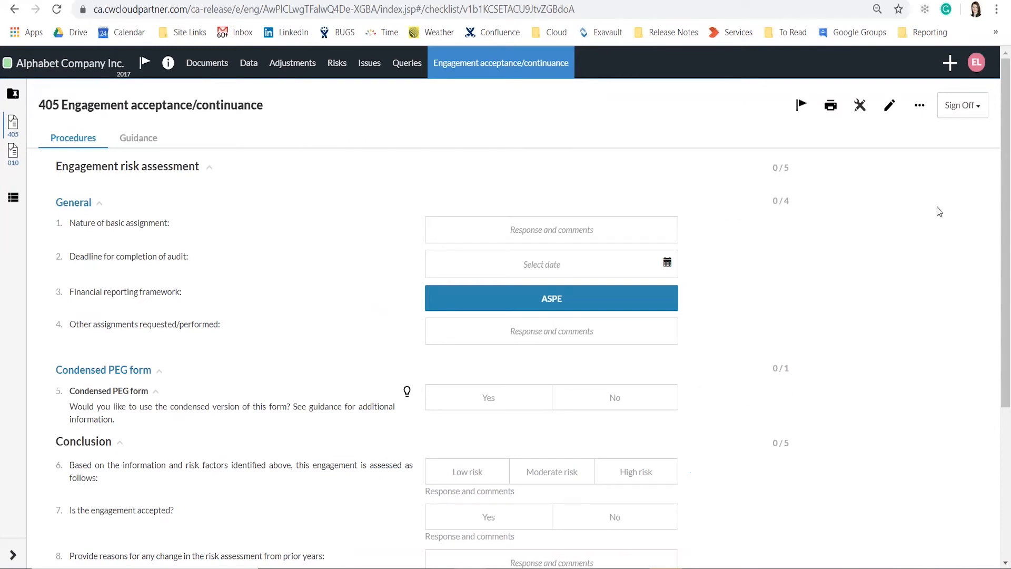
left_click_drag(1010, 209, 969, 387)
left_click(520, 290)
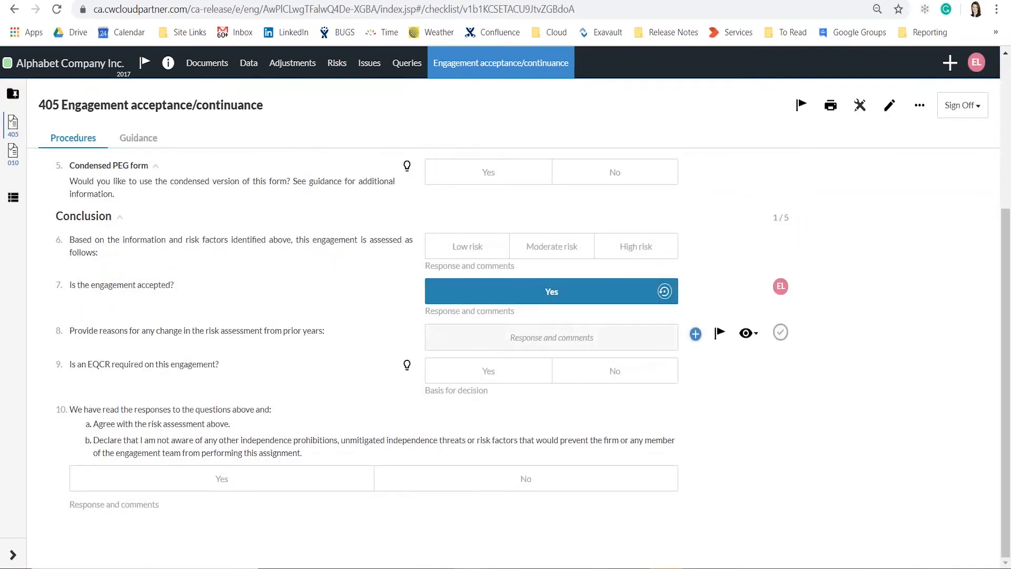
left_click(274, 482)
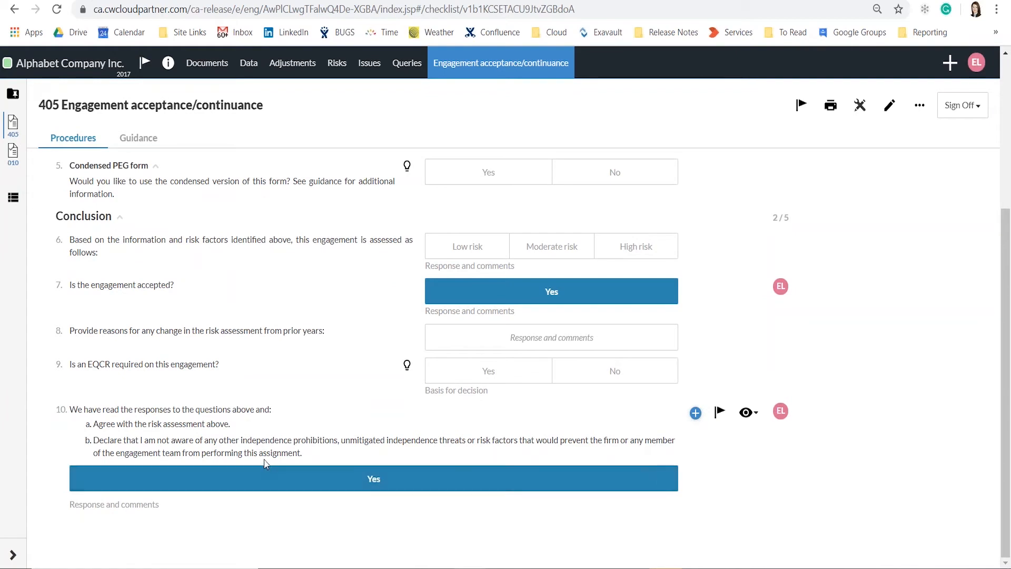
Open the 415.1 Engagement letter - Standard ASPE and fill the recipient placeholder above the address with the second listed client contact.
left_click(198, 64)
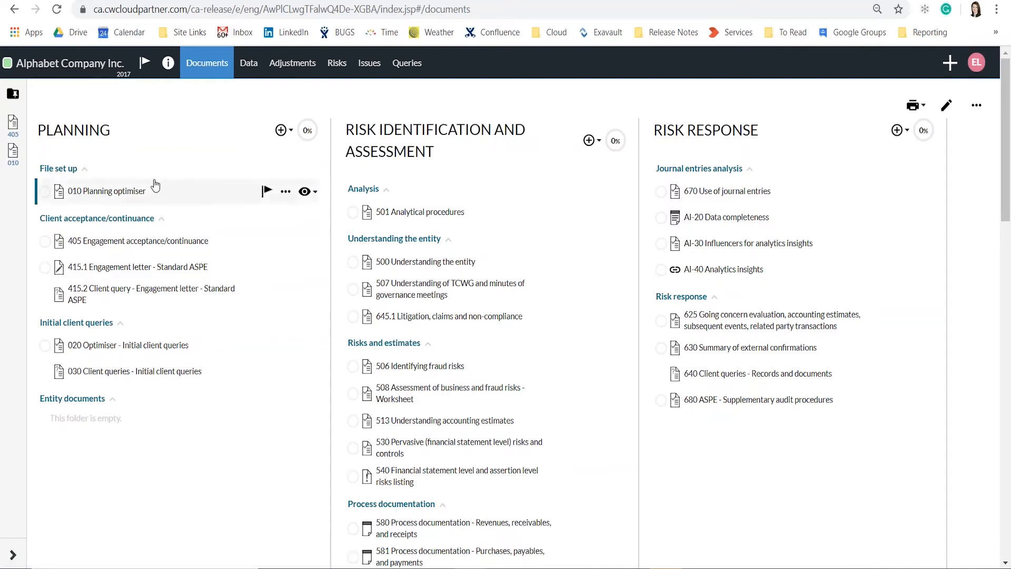
left_click(107, 268)
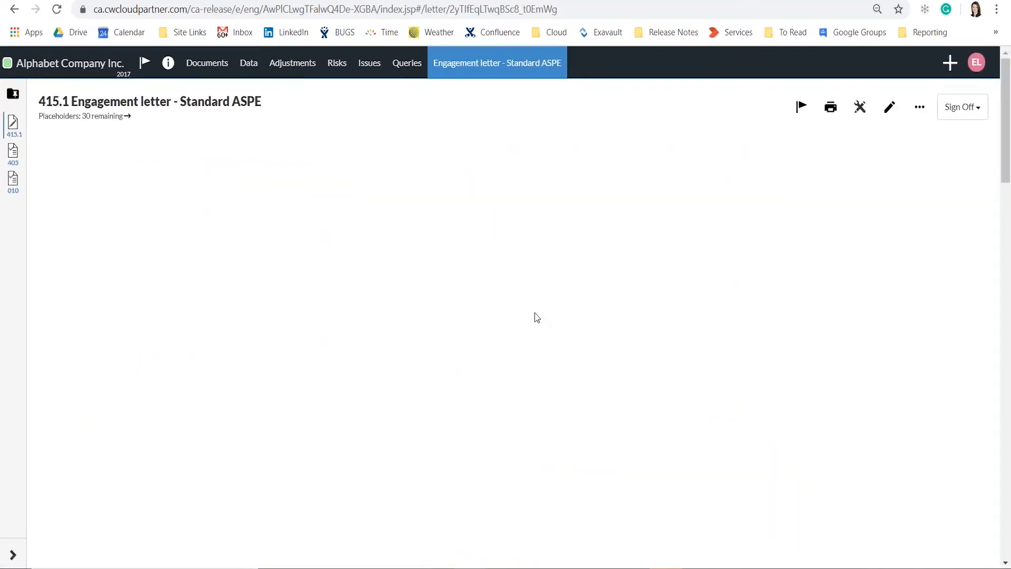
left_click_drag(1005, 83, 1001, 165)
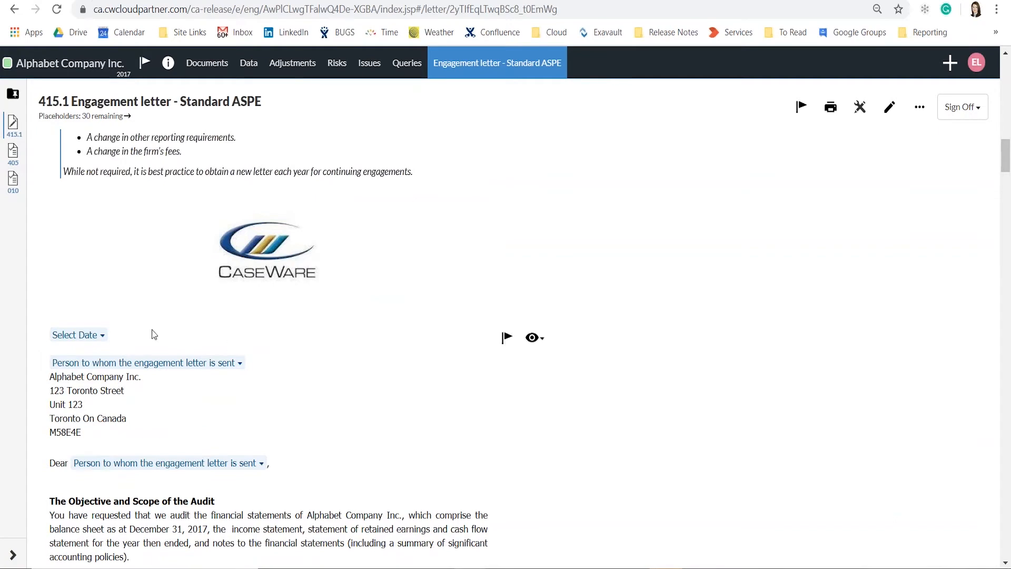
left_click(149, 366)
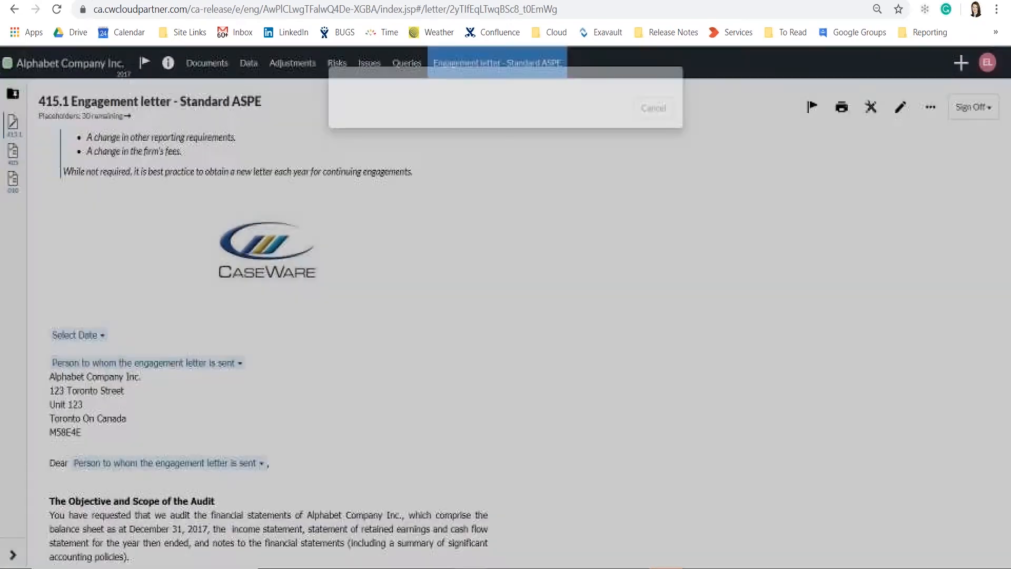
left_click(471, 86)
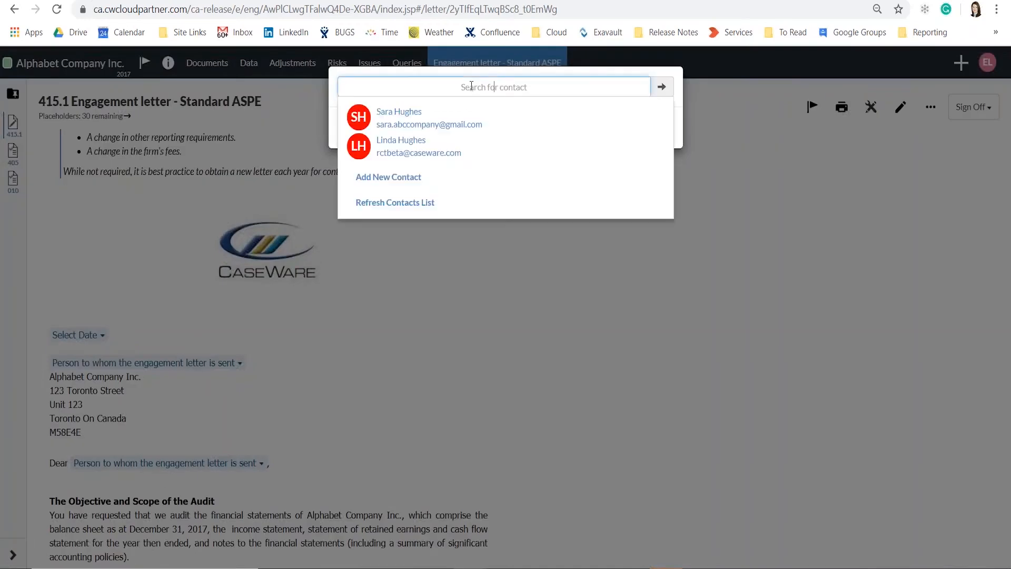
left_click(454, 151)
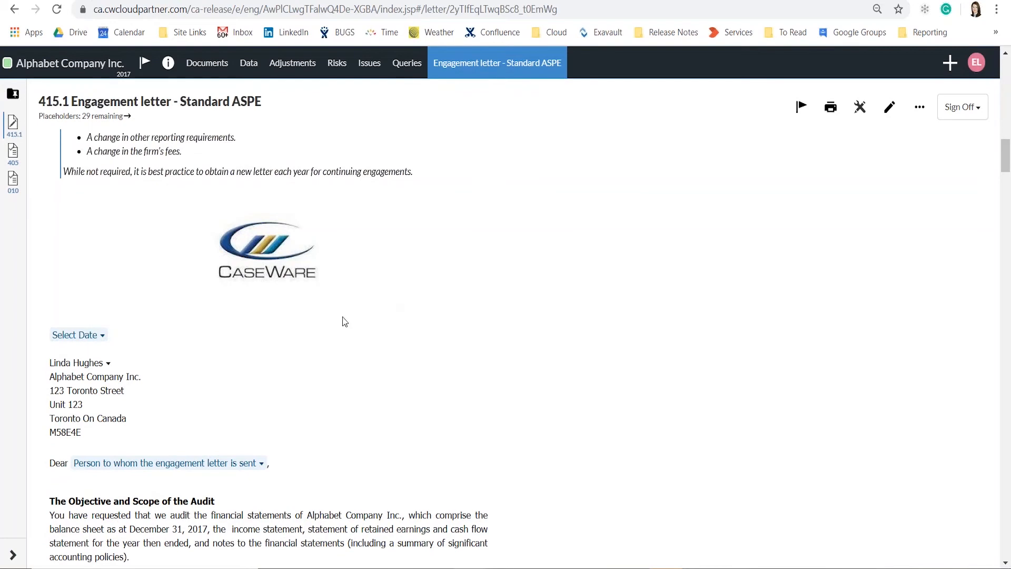
Inspect the engagement letter's editable text areas and formulas in edit mode, including The objective section, and leave edit mode.
scroll(343, 320, "down", 5)
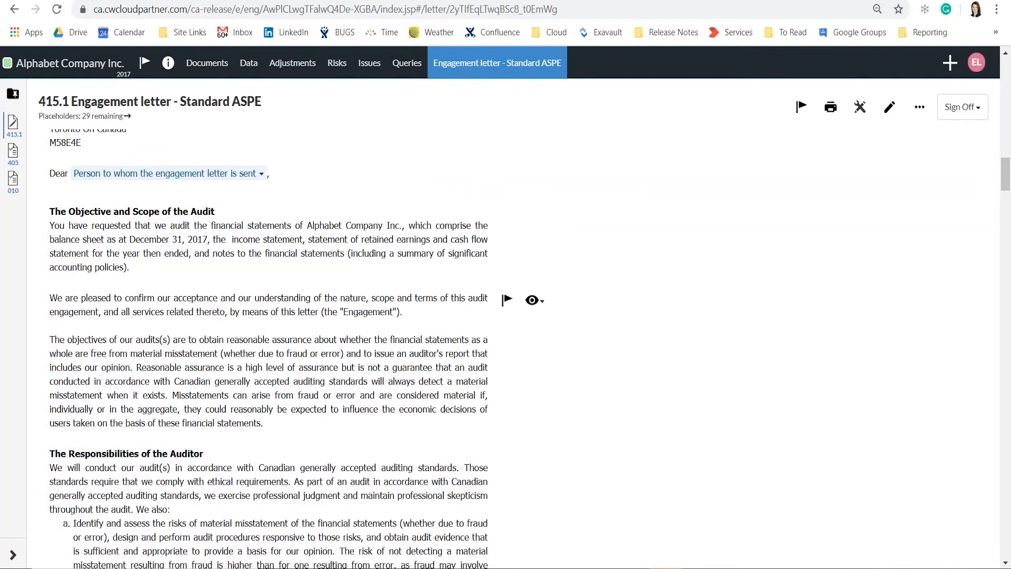
left_click(888, 118)
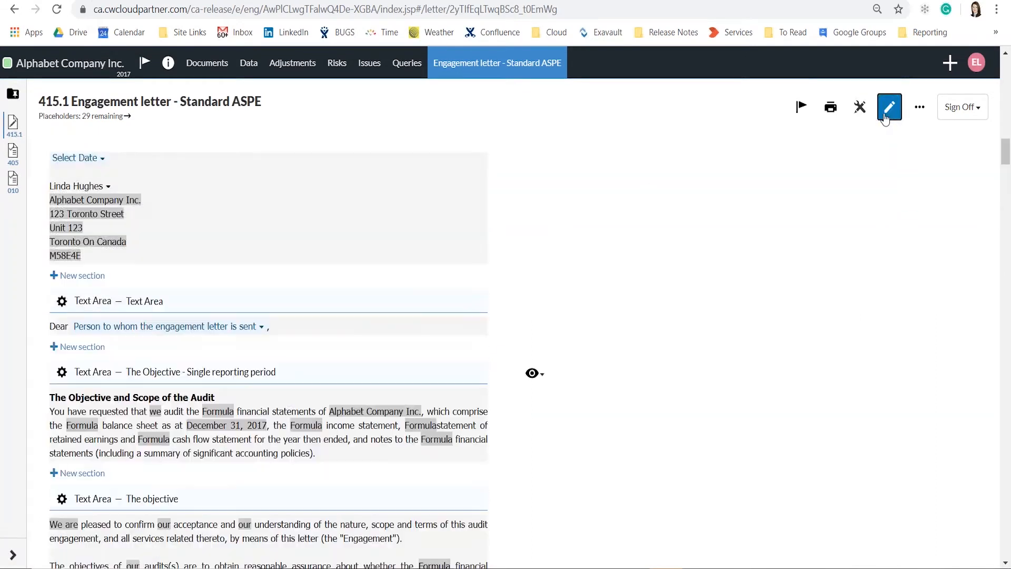
scroll(305, 378, "down", 3)
left_click(219, 440)
scroll(141, 340, "down", 2)
left_click(93, 339)
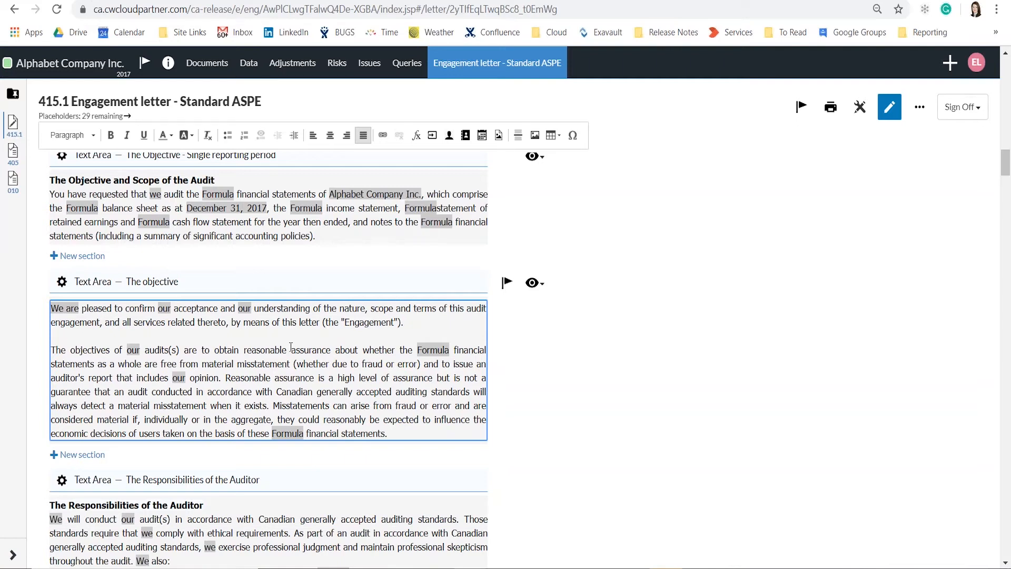
left_click(889, 107)
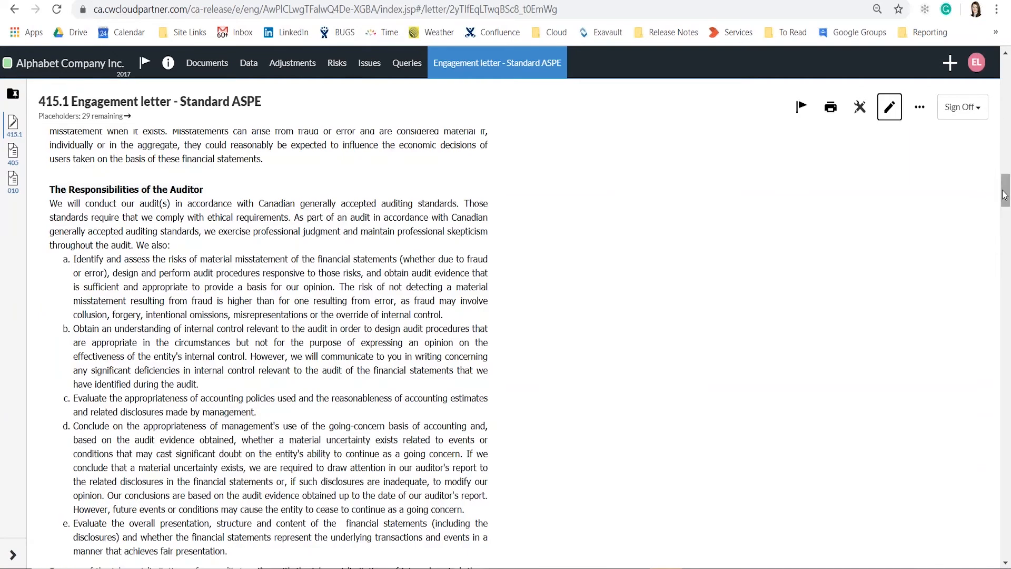
Open the 415.2 Client query - Engagement letter - Standard ASPE from the letter's Next step and review its attached engagement letter PDF.
left_click_drag(1004, 195, 1003, 547)
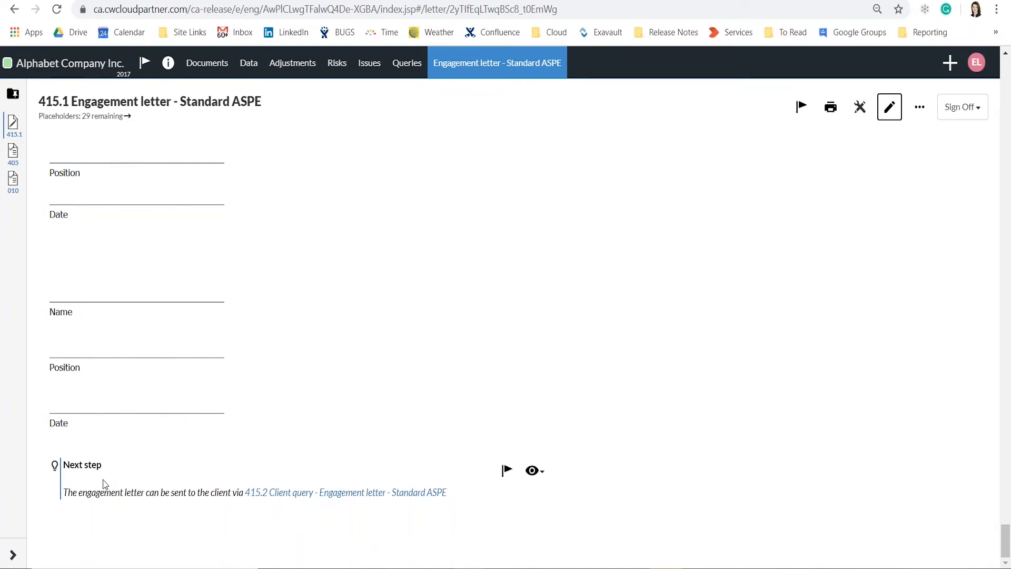
left_click(285, 493)
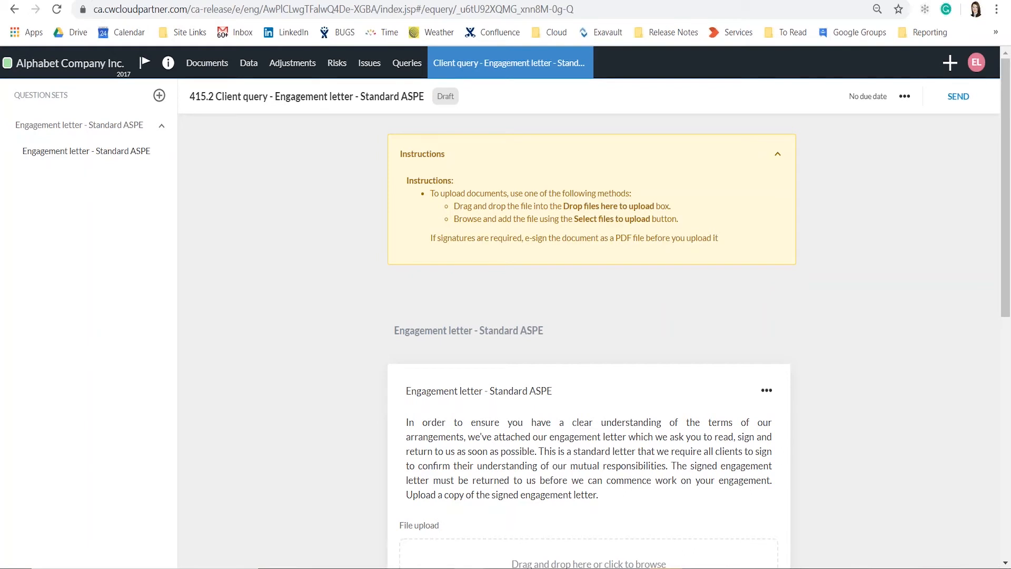
scroll(819, 350, "down", 4)
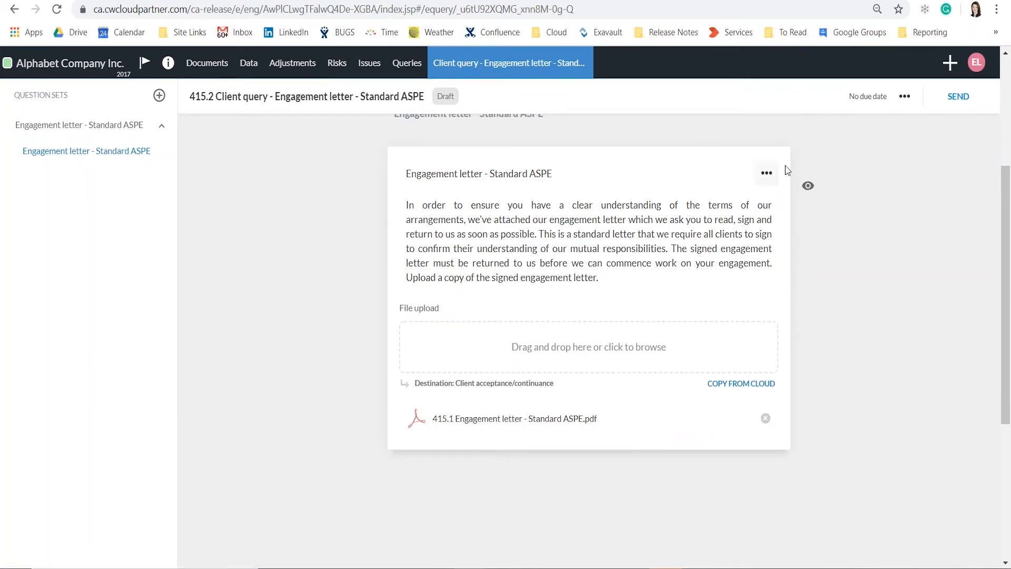
Start sending the engagement letter query, set its due date to May 27, 2020 and assign it to the second listed client contact.
left_click(954, 104)
left_click(449, 149)
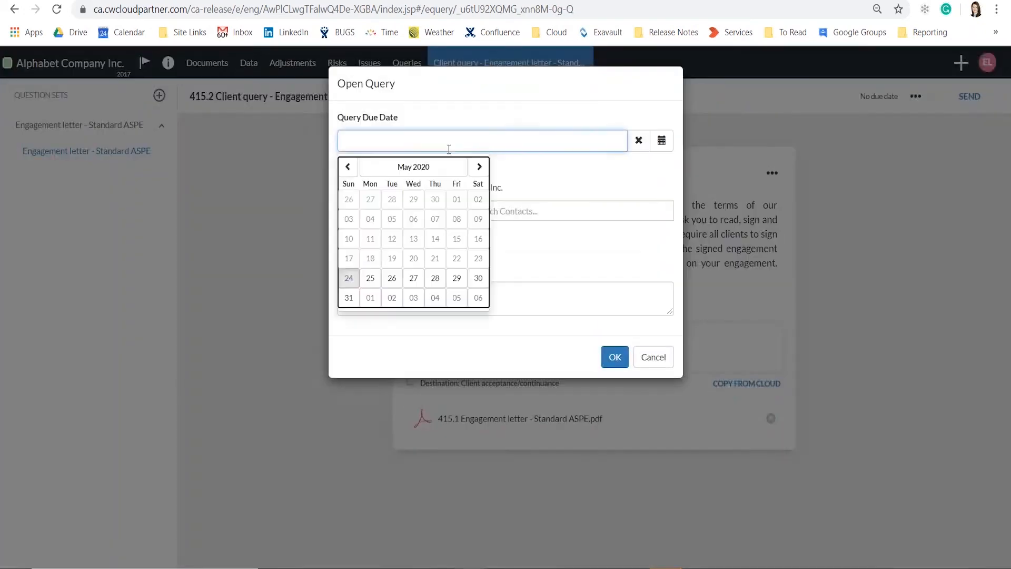
left_click(416, 278)
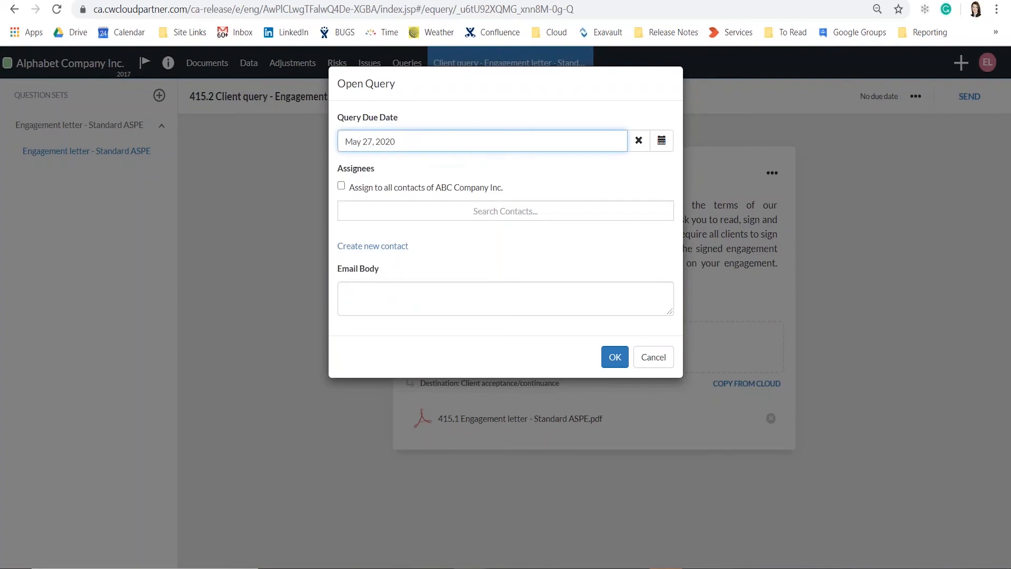
left_click(421, 212)
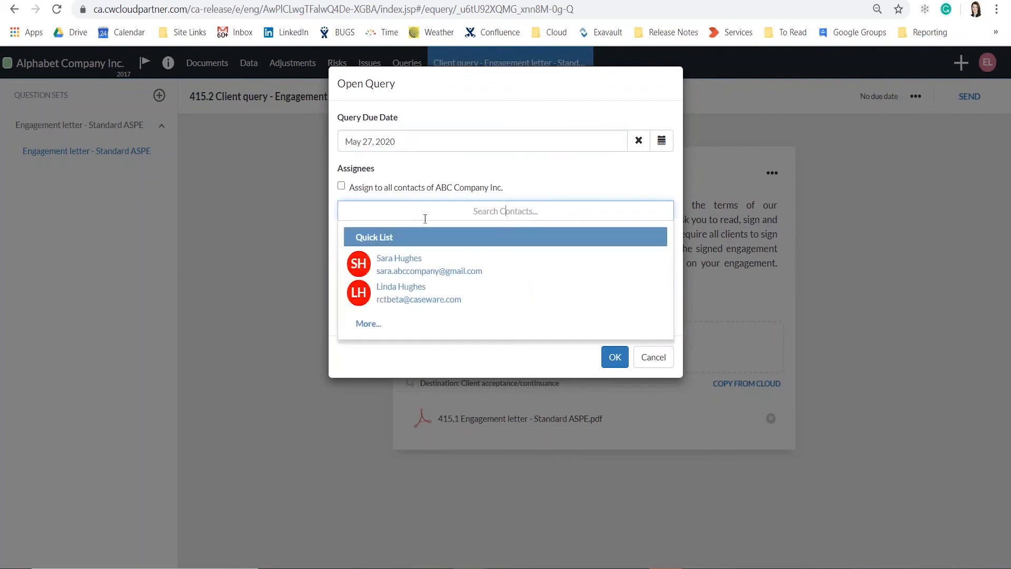
left_click(407, 292)
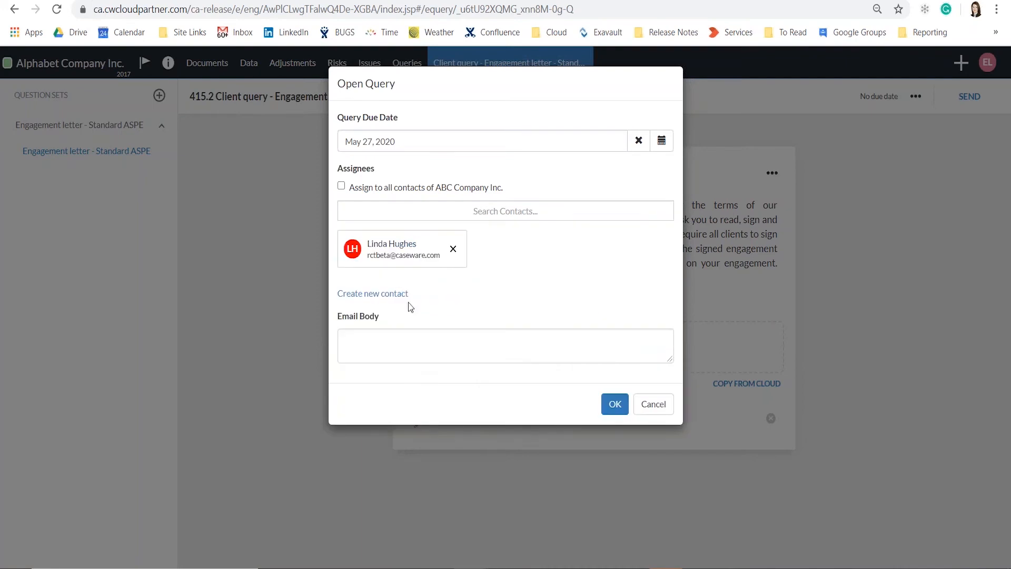
Write an email body greeting the contact by first name with the text "Please sign and return", and send the query.
left_click(402, 338)
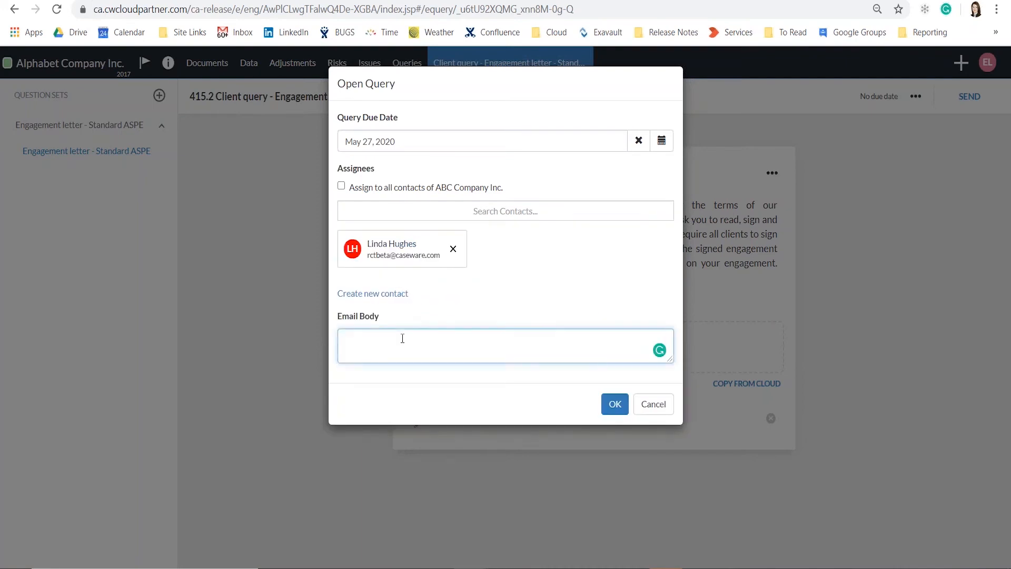
type("Hi Linda,")
key("Return")
key("Return")
type("Please sign and")
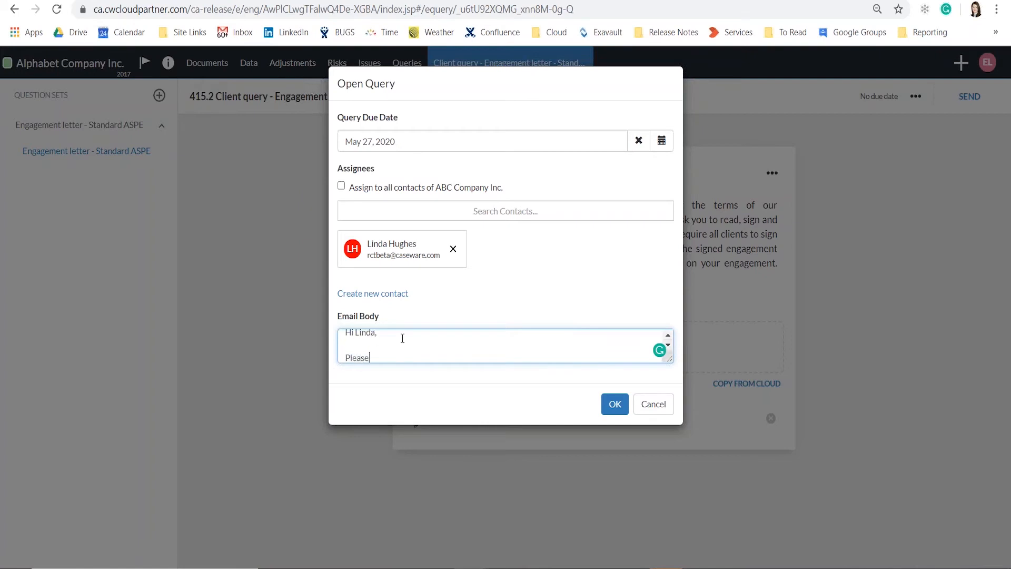
type("rn")
left_click(615, 403)
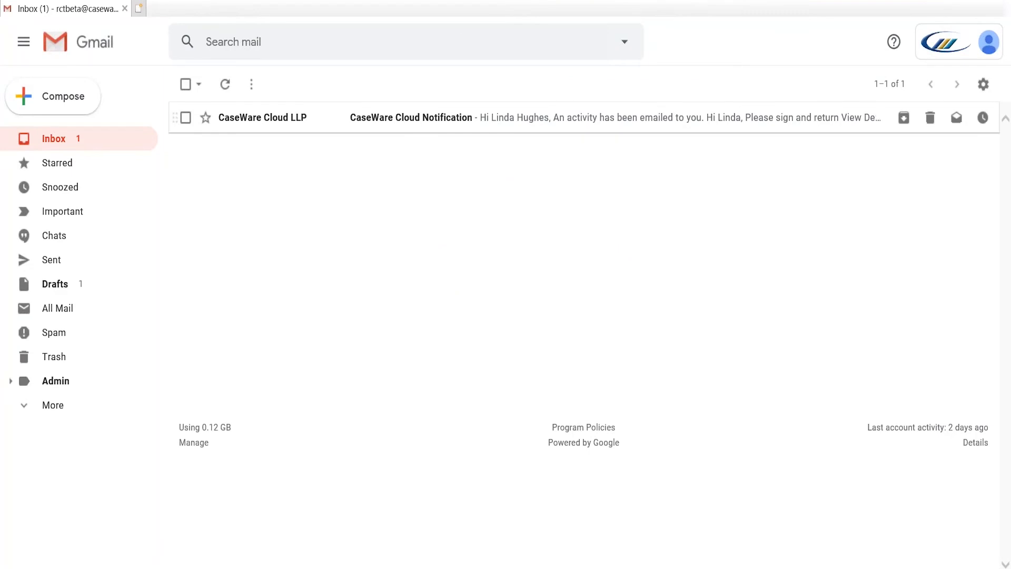
From the CaseWare Cloud Notification email in the client's Gmail, open the query, upload Engagement Letter - Signed.pdf and mark it responded.
left_click(418, 128)
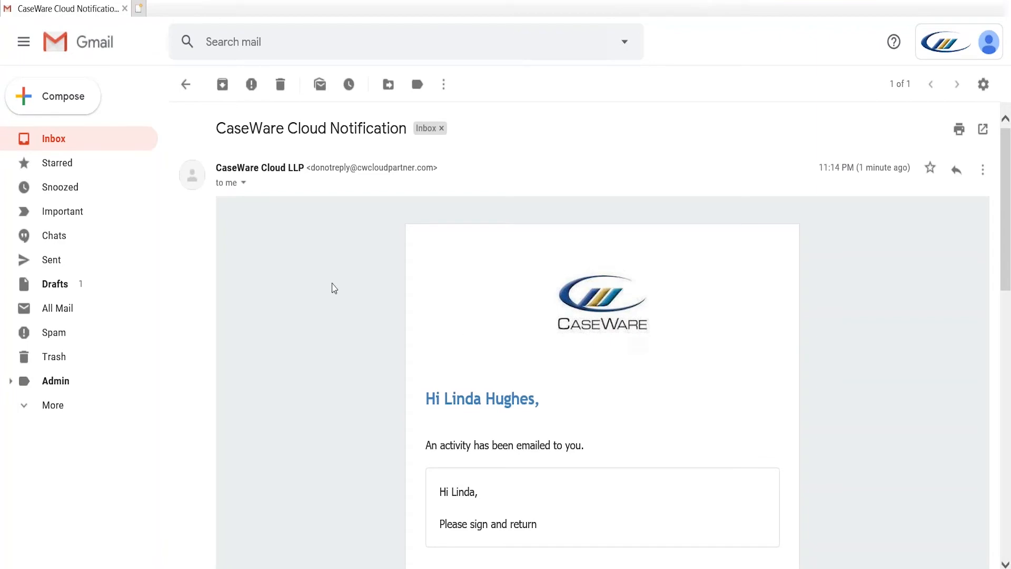
scroll(336, 287, "down", 3)
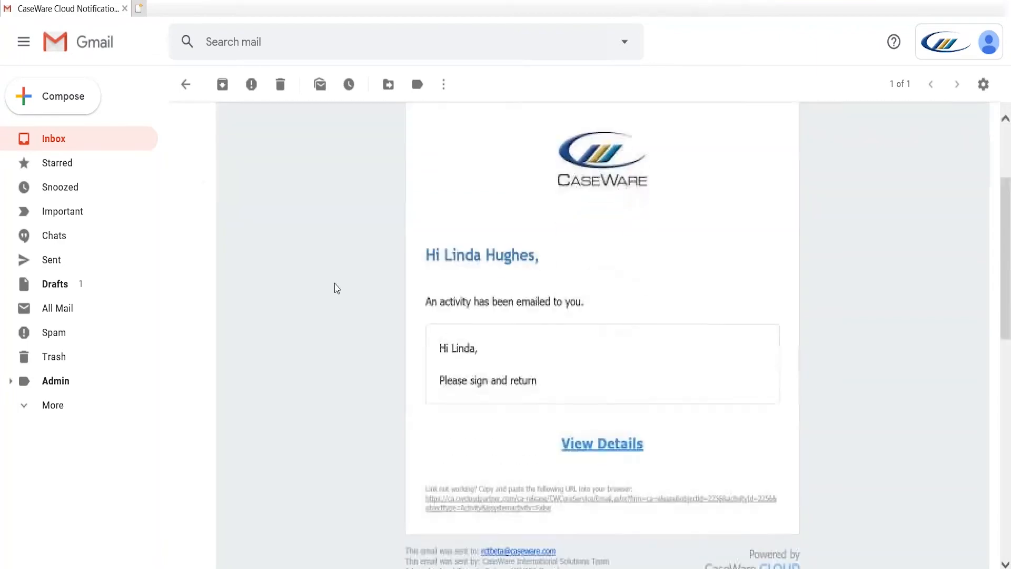
left_click(593, 448)
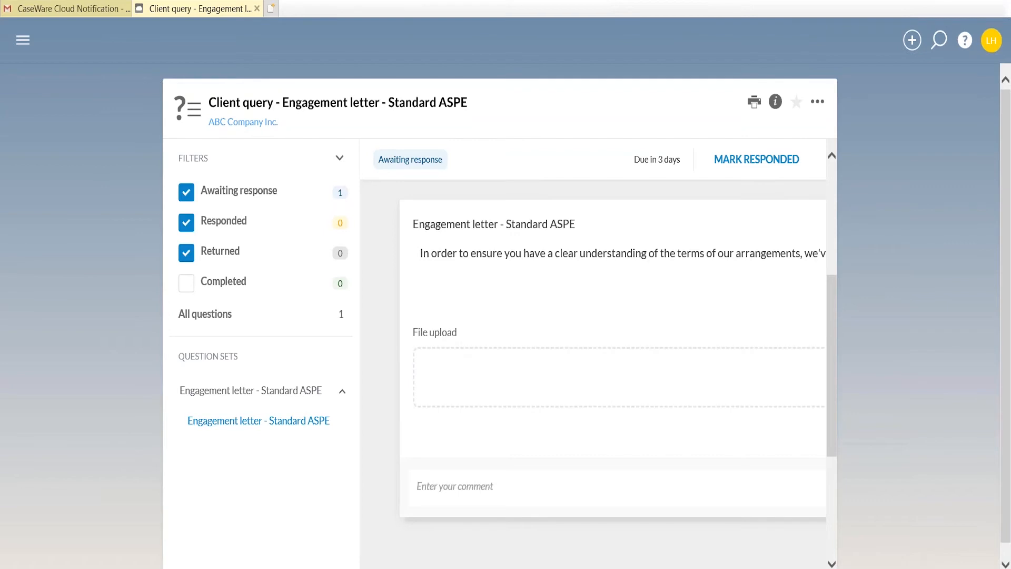
left_click_drag(246, 355, 518, 392)
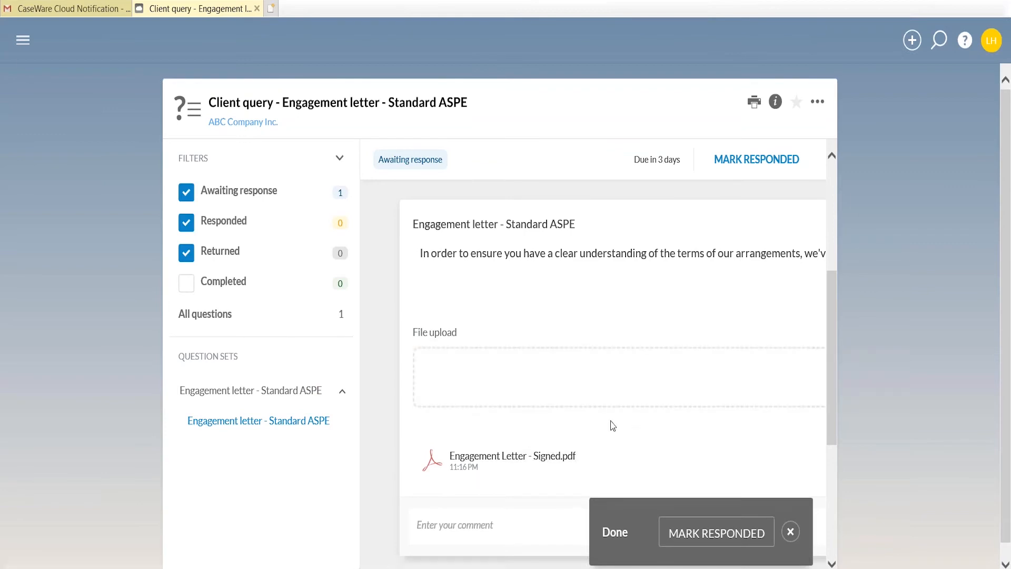
left_click(708, 535)
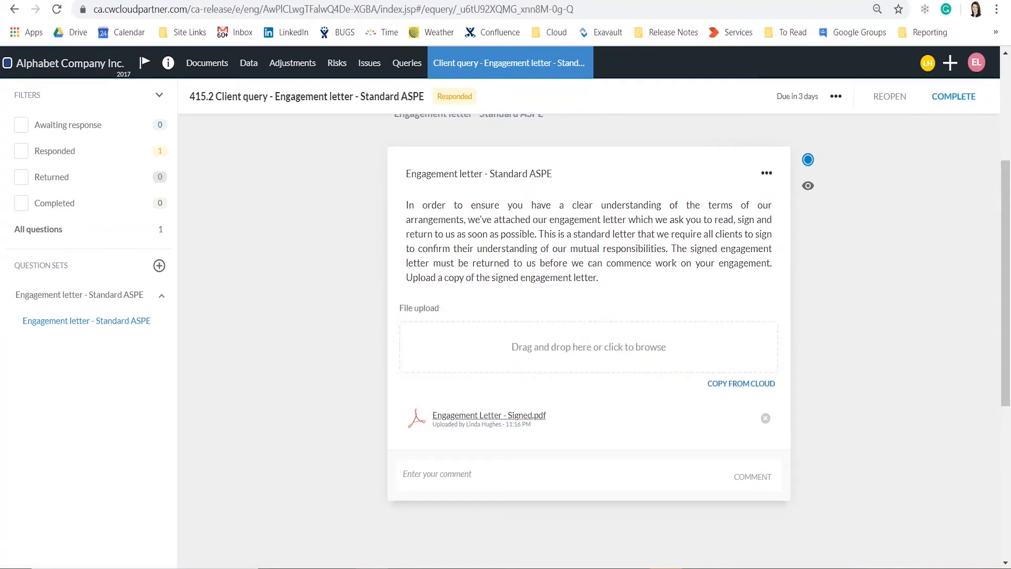
Back in the engagement's 415.2 client query, accept the client's response and permanently complete the query.
left_click(816, 157)
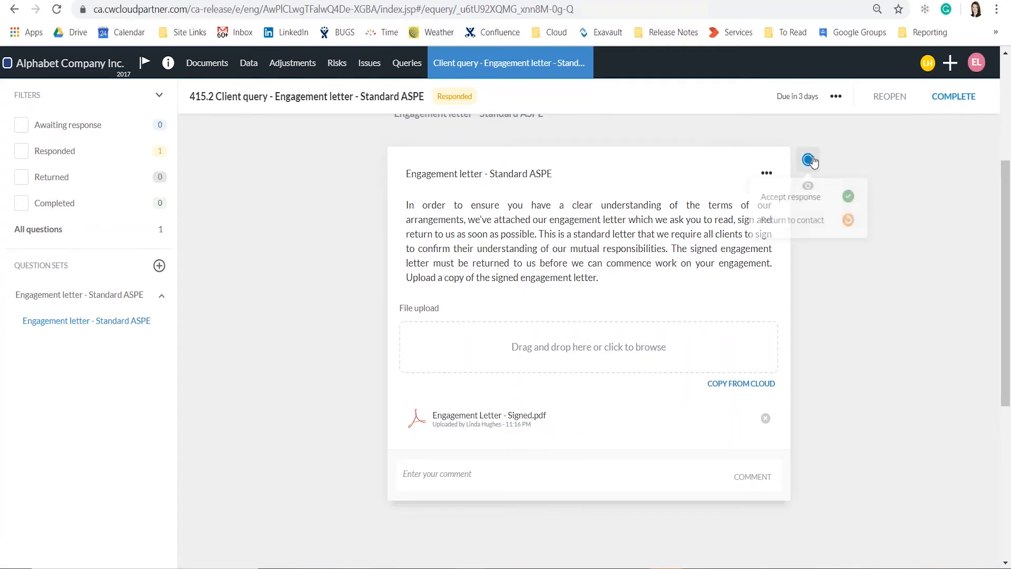
left_click(808, 198)
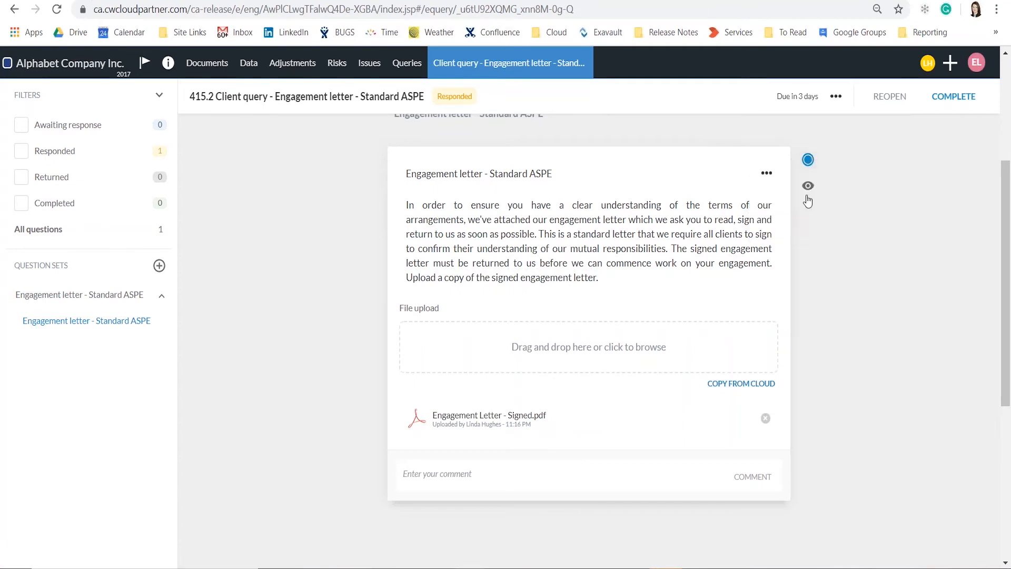
left_click(939, 101)
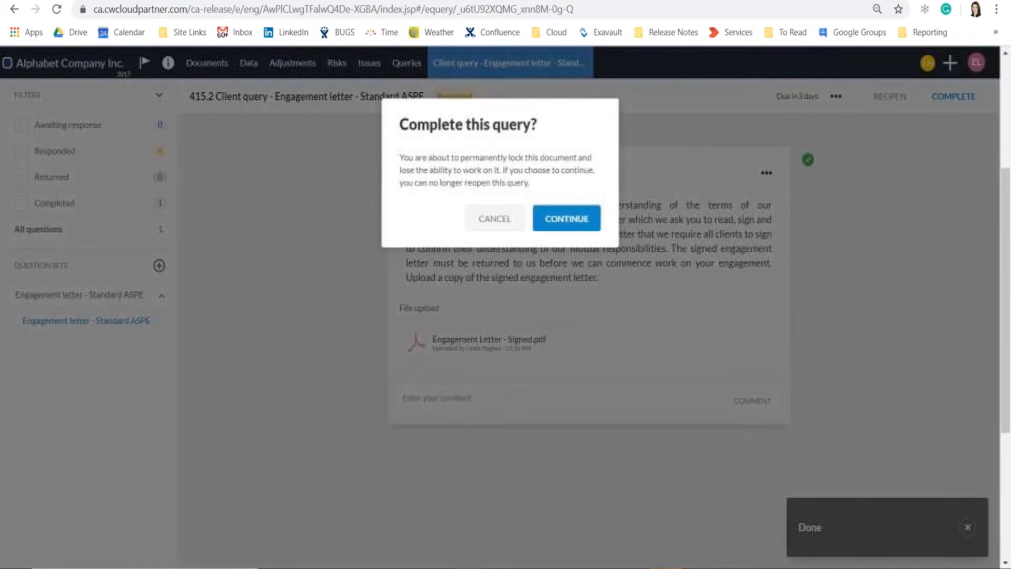
left_click(559, 224)
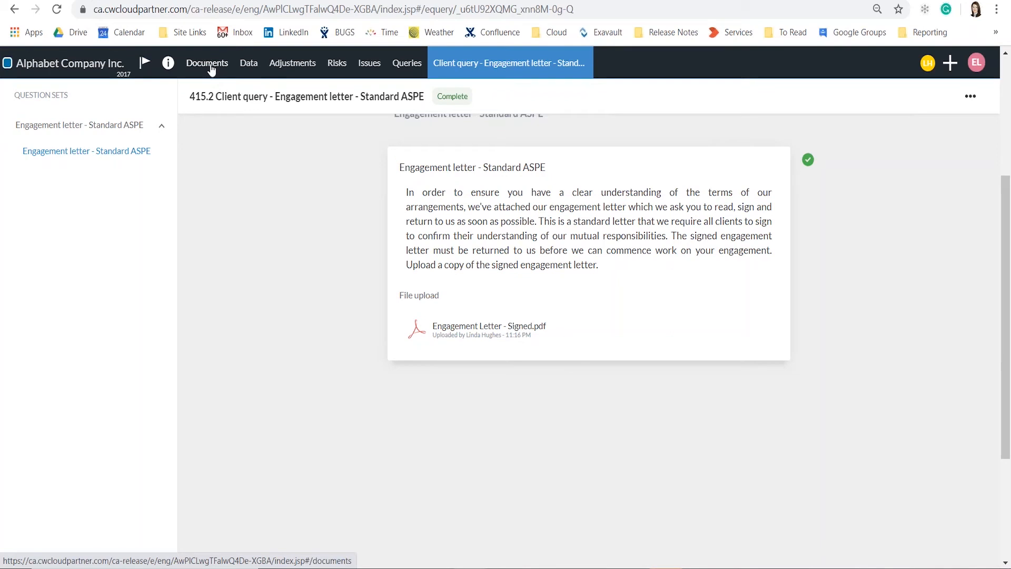
Open 020 Optimiser - Initial client queries from the engagement documents and answer No to using the condensed PEG procedures.
left_click(210, 69)
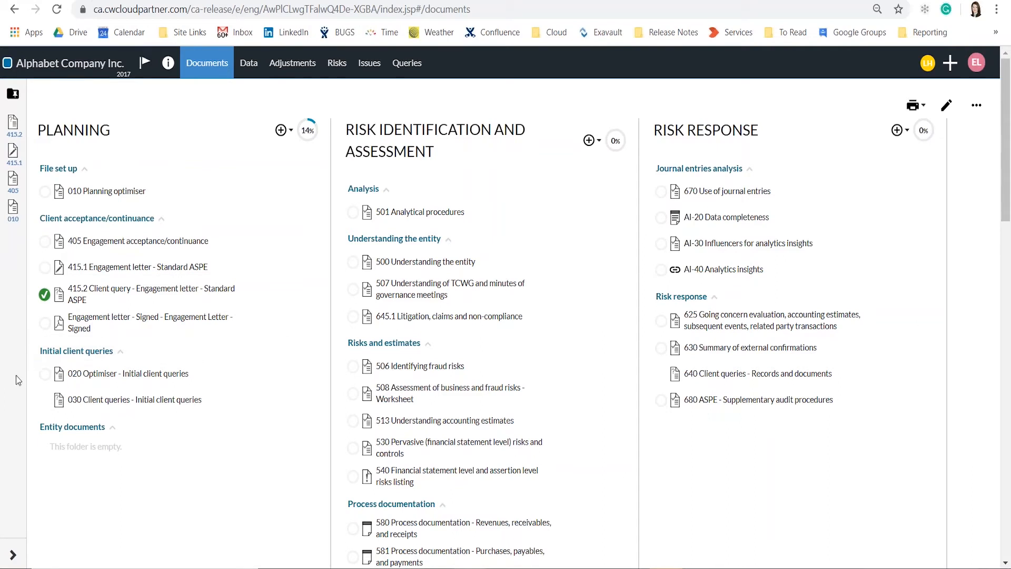
left_click(97, 378)
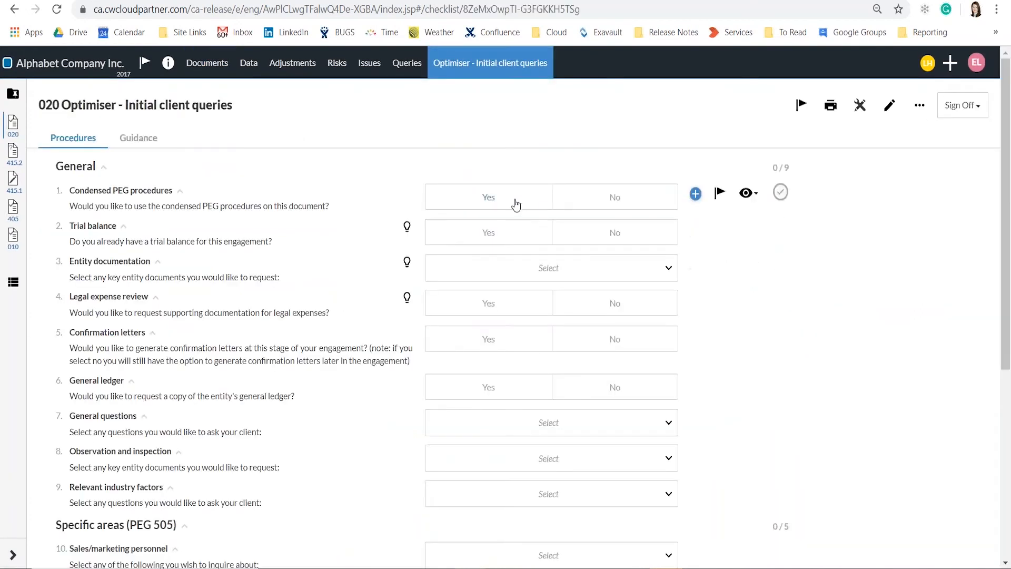
left_click(562, 201)
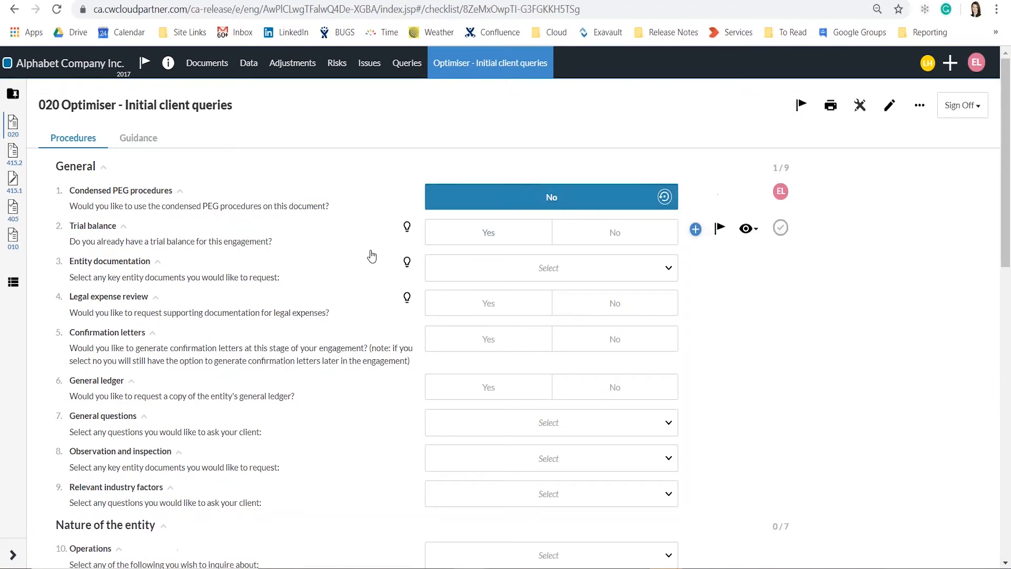
Under Entity documentation, select Articles of incorporation, Corporate bylaws and Details of any corporate reorganisation as the documents to request.
left_click(577, 276)
left_click(446, 302)
left_click(447, 331)
left_click(446, 360)
scroll(370, 335, "down", 1)
scroll(370, 335, "down", 2)
left_click(700, 368)
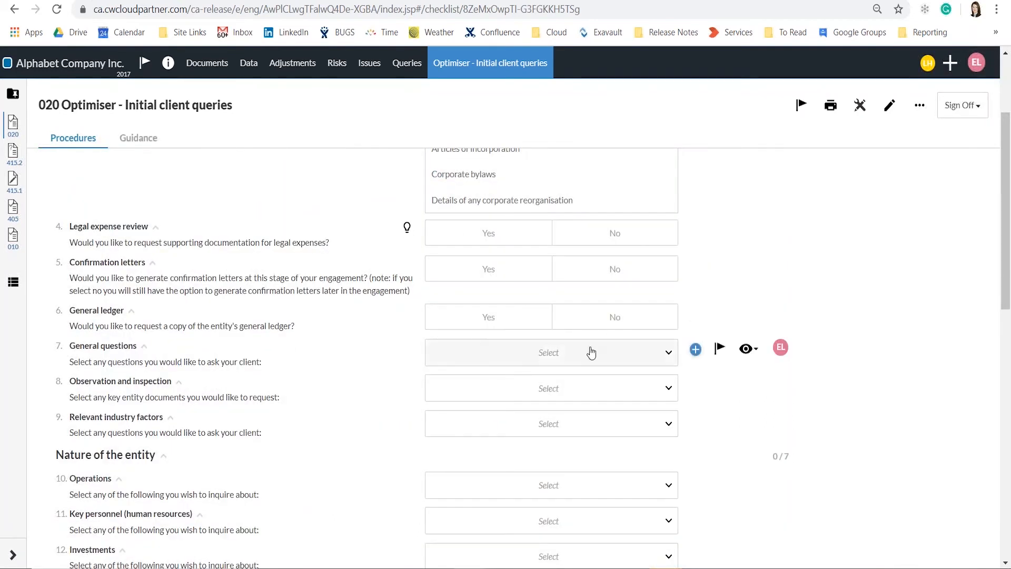
Under Operations, select the inquiries on nature of operations, location of facilities, and use of online transactions and electronic cash transfers.
scroll(584, 242, "up", 1)
scroll(586, 244, "down", 5)
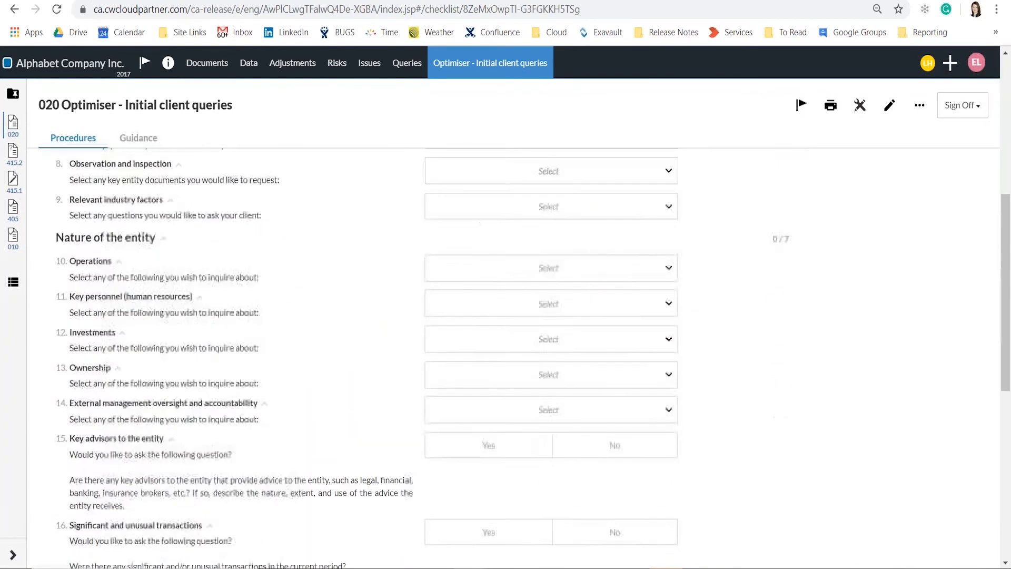
left_click(640, 266)
left_click(446, 305)
left_click(446, 345)
left_click(446, 384)
left_click(969, 280)
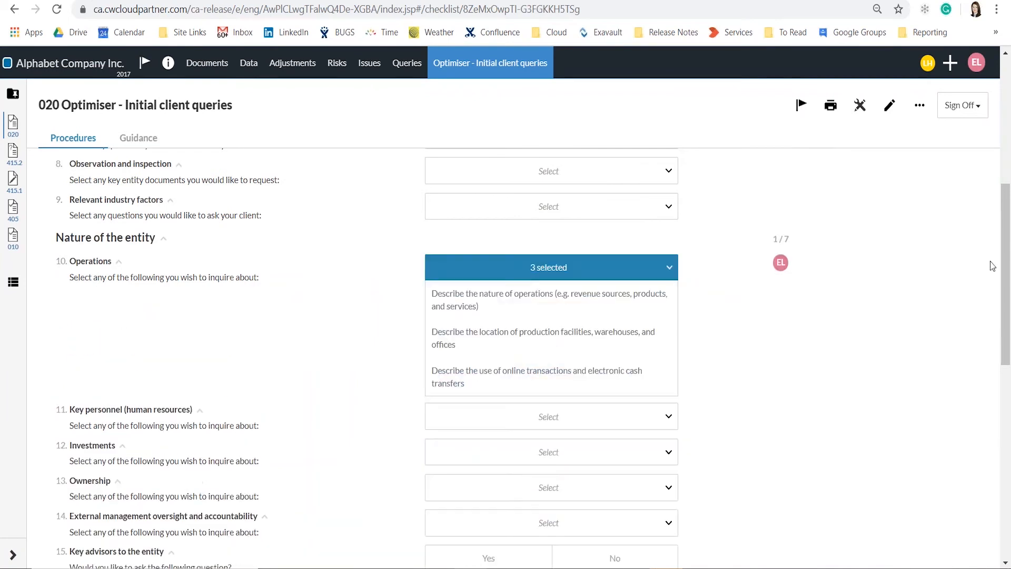
Proceed to 030 Client queries - Initial client queries from the Next step and hide the Articles of incorporation question.
left_click_drag(1004, 259, 1006, 456)
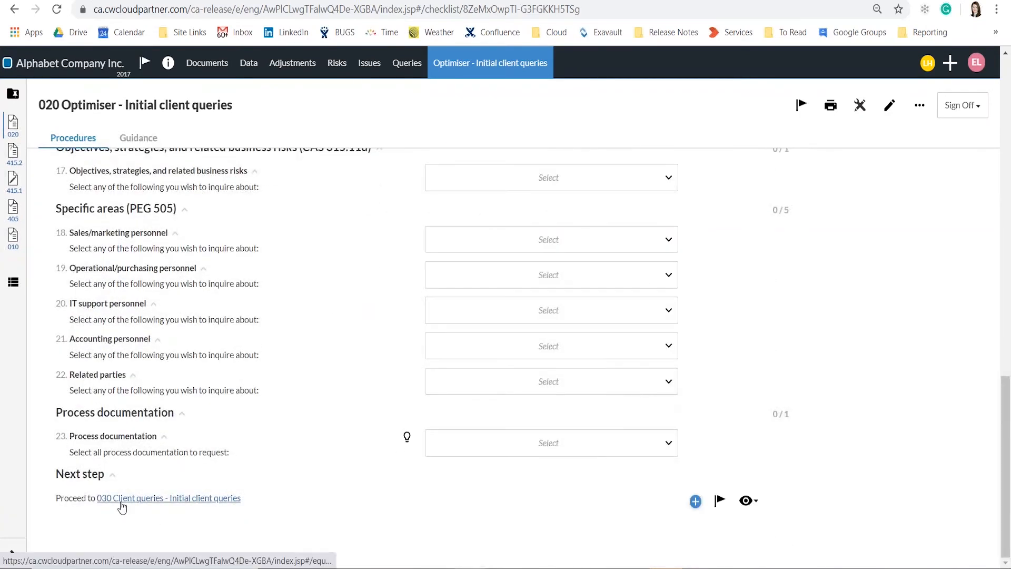
left_click(123, 504)
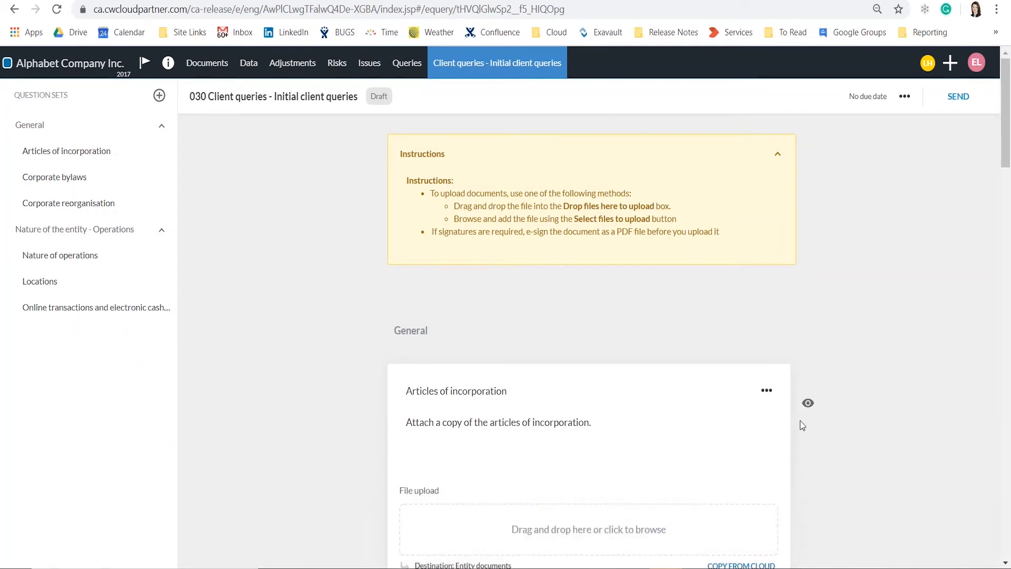
left_click(814, 409)
left_click(762, 356)
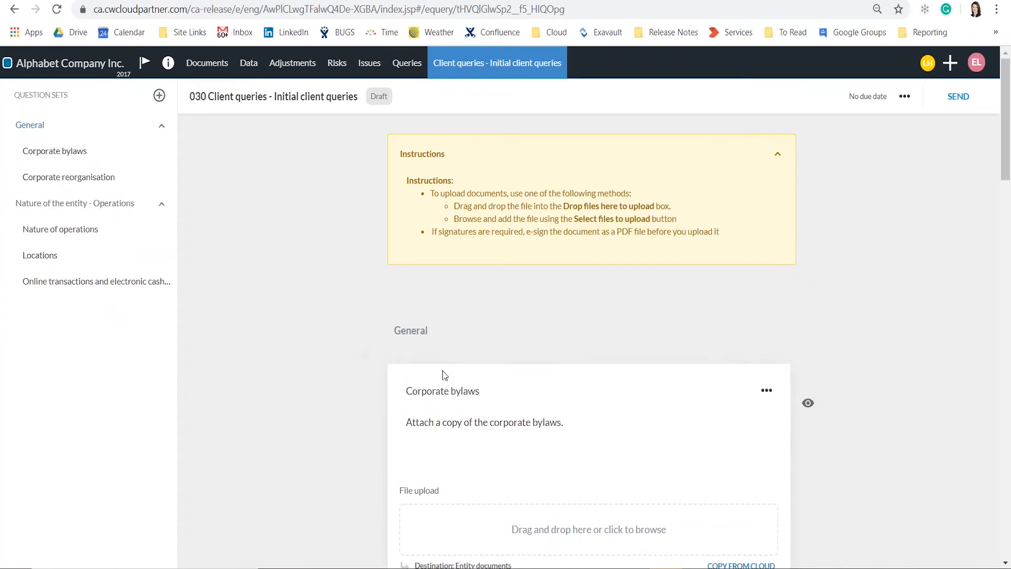
Add a File Upload question to the General set, above the Corporate bylaws question.
left_click(364, 354)
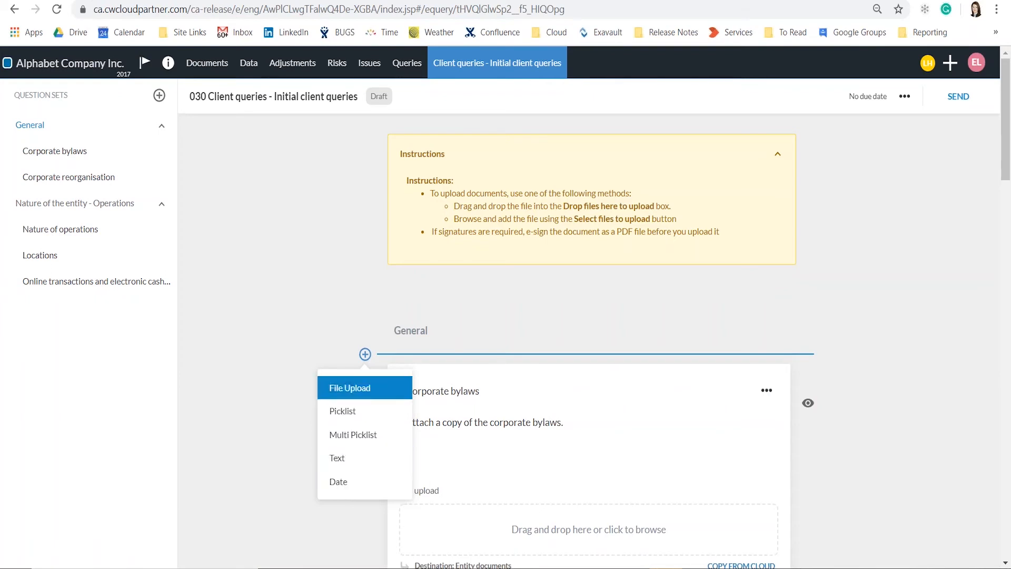
left_click(344, 389)
scroll(350, 384, "down", 4)
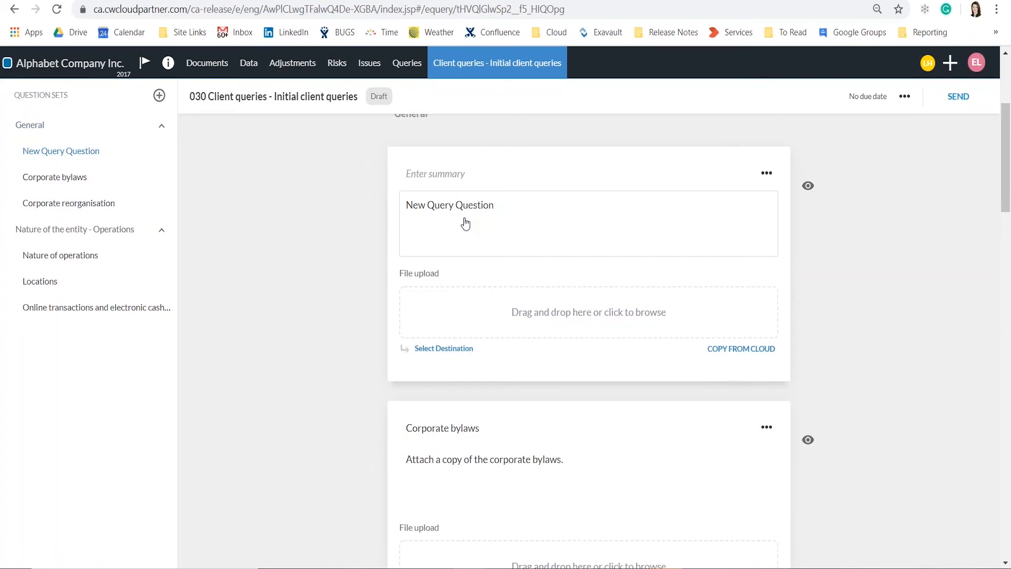
scroll(462, 225, "down", 3)
Inspect the Corporate bylaws question's editable text and its file response settings for target folder, identifier and name, and save the settings.
left_click(514, 314)
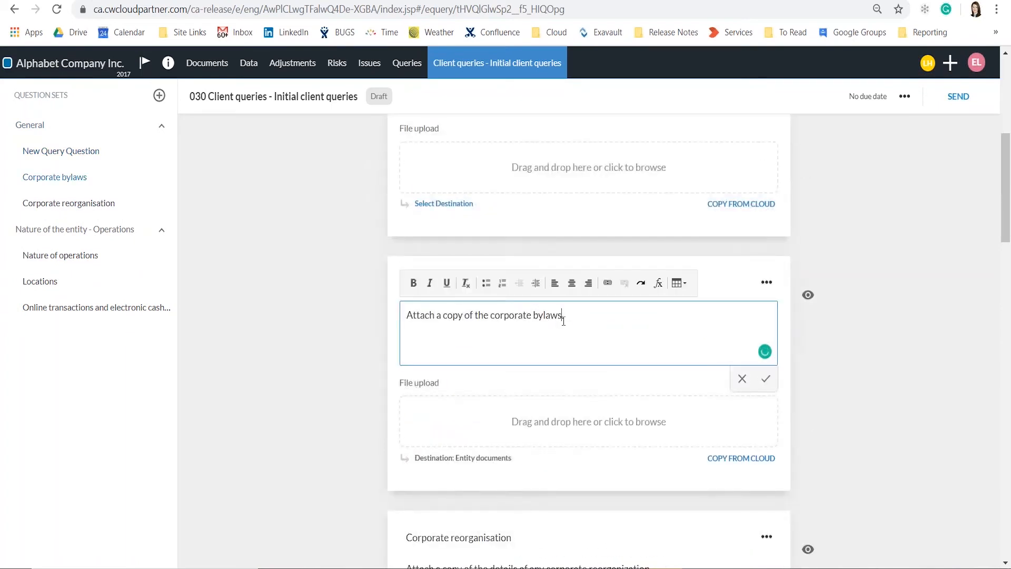
scroll(563, 321, "down", 1)
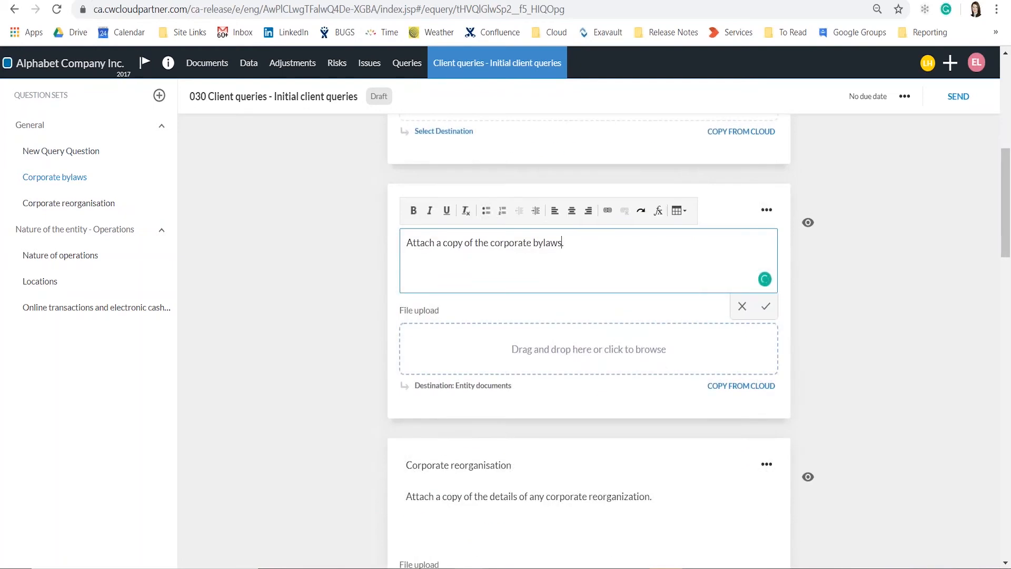
scroll(588, 341, "down", 1)
scroll(551, 410, "up", 4)
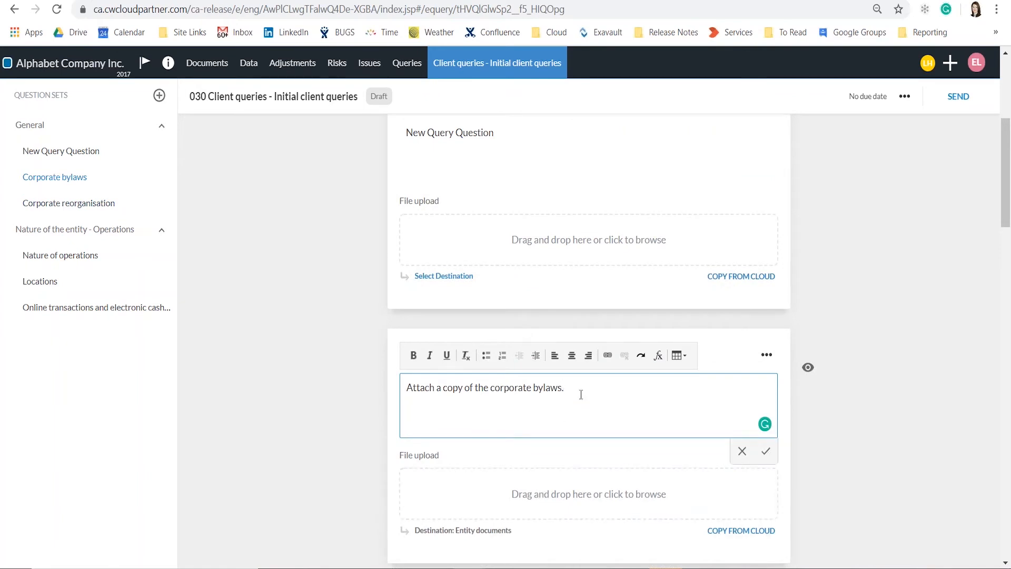
scroll(580, 395, "down", 3)
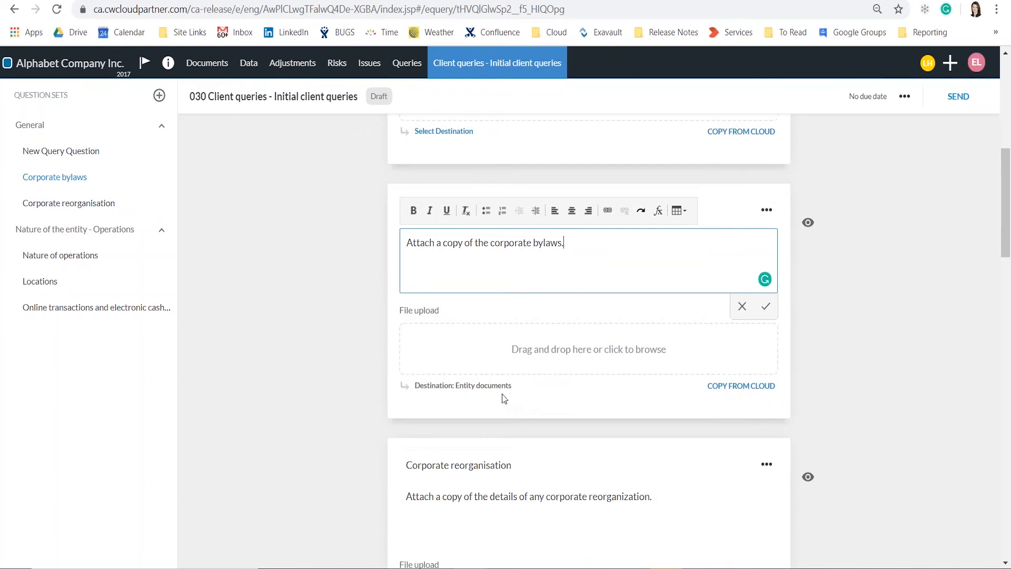
left_click(497, 387)
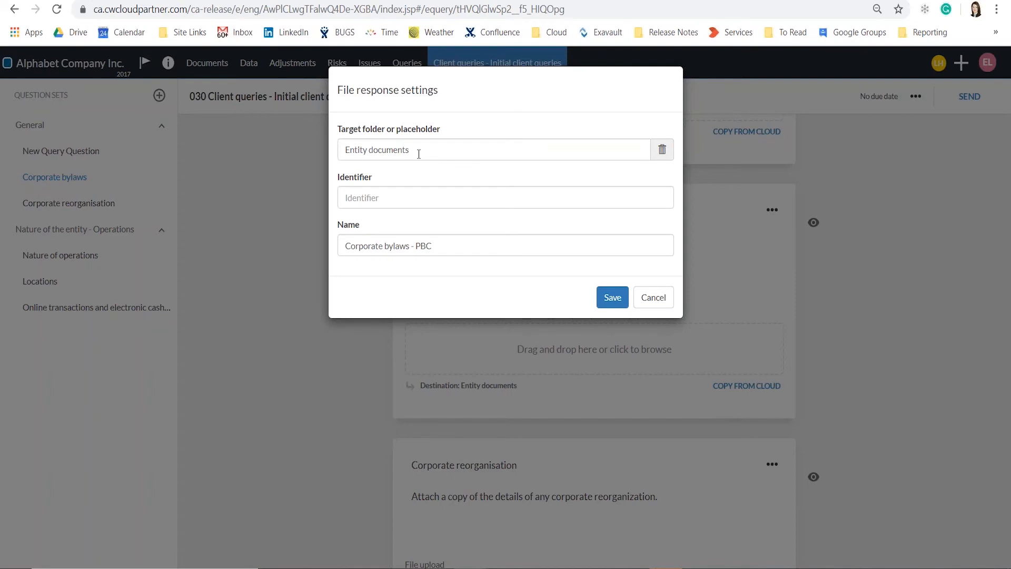
left_click(612, 297)
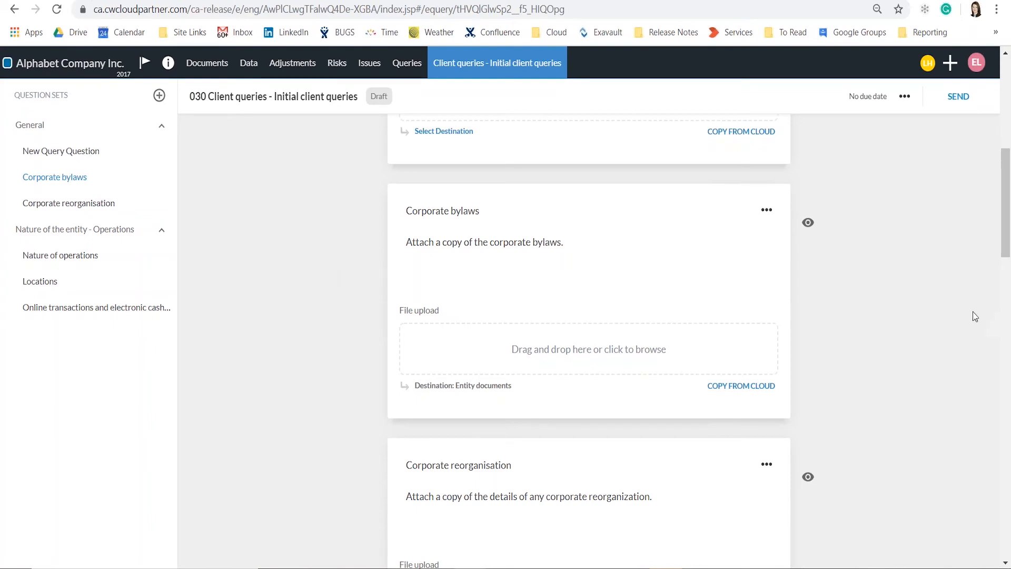
Inspect the Nature of operations question's options, including the option for linking it to a checklist.
left_click_drag(1004, 238, 1004, 342)
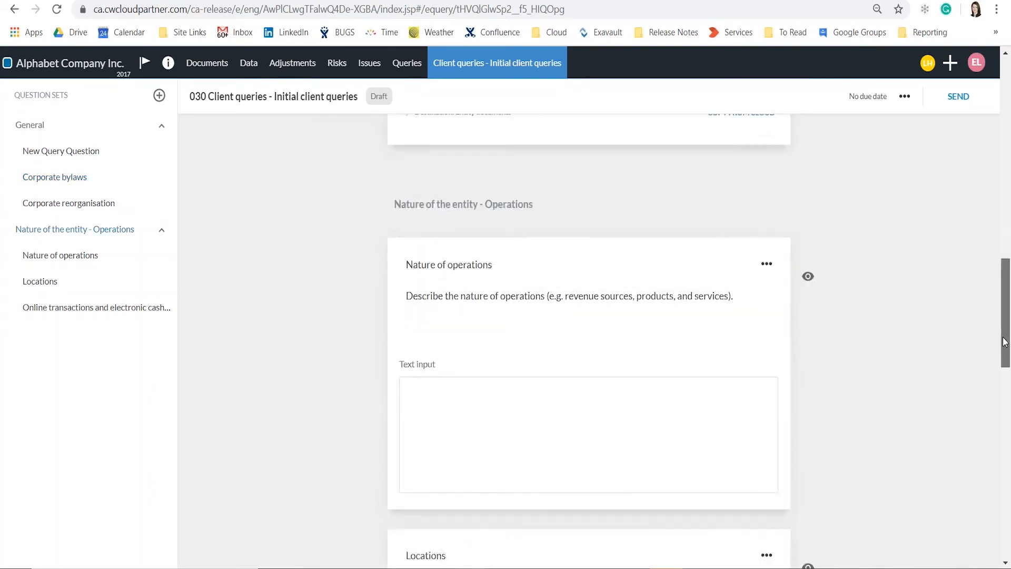
left_click(770, 266)
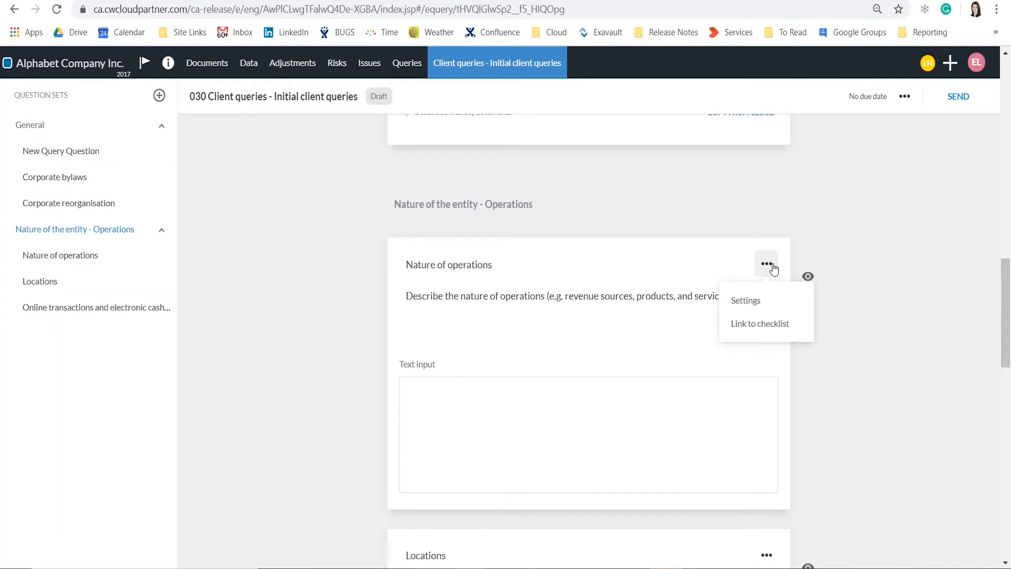
left_click(777, 325)
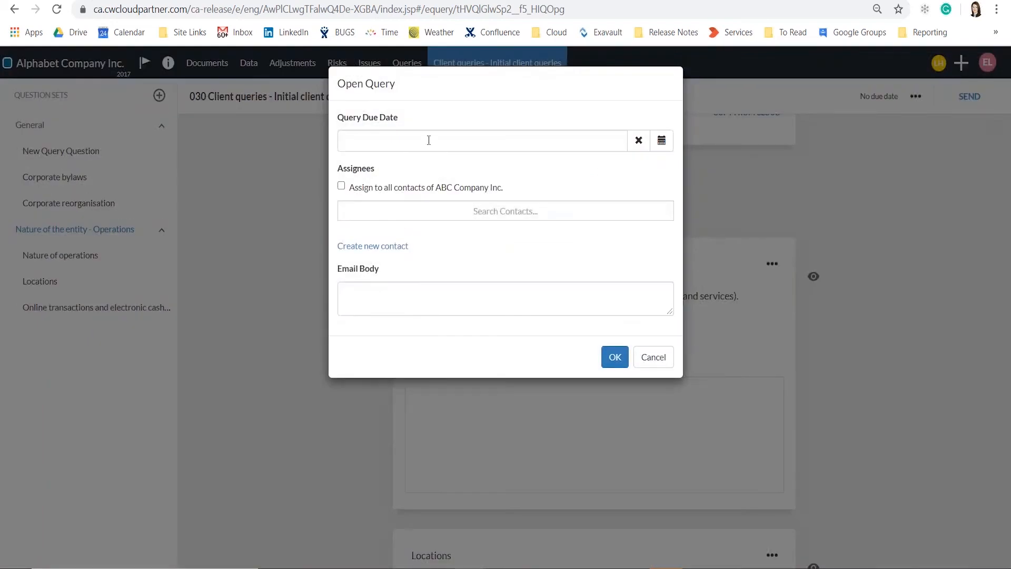
Send the initial client queries with a due date of May 29, 2020, assigned to the client's contact.
left_click(428, 140)
left_click(456, 277)
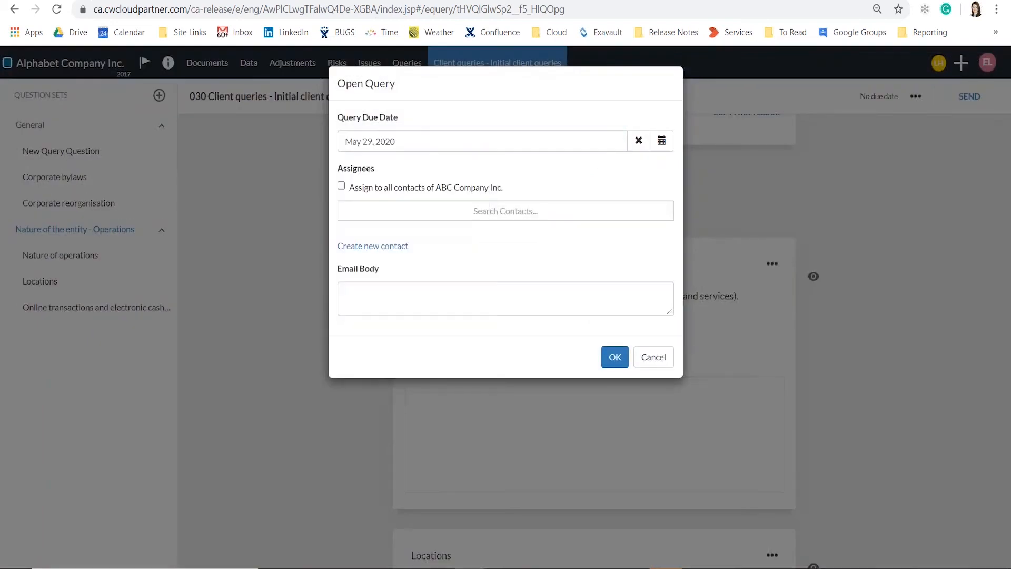
left_click(439, 213)
left_click(428, 305)
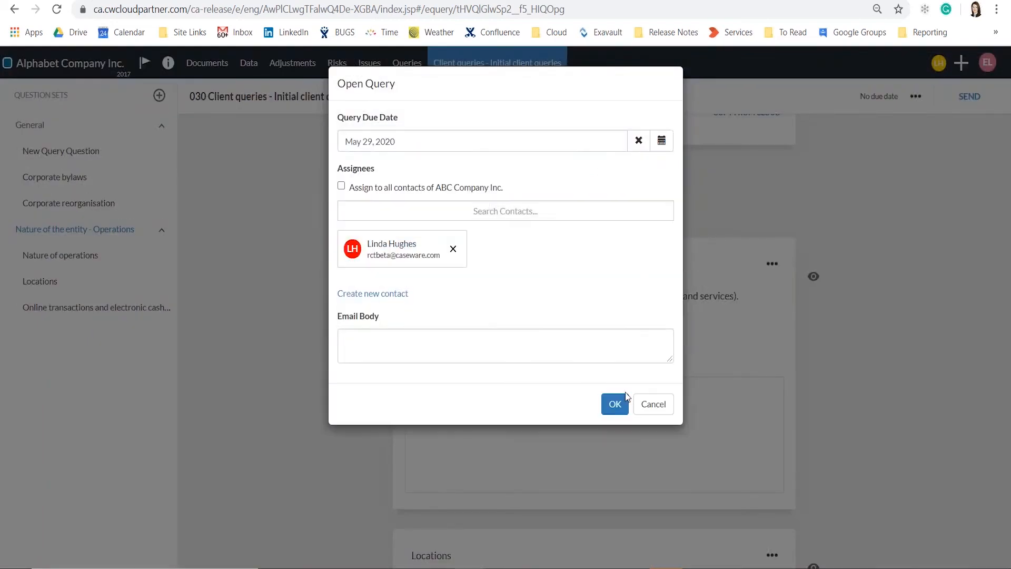
left_click(614, 404)
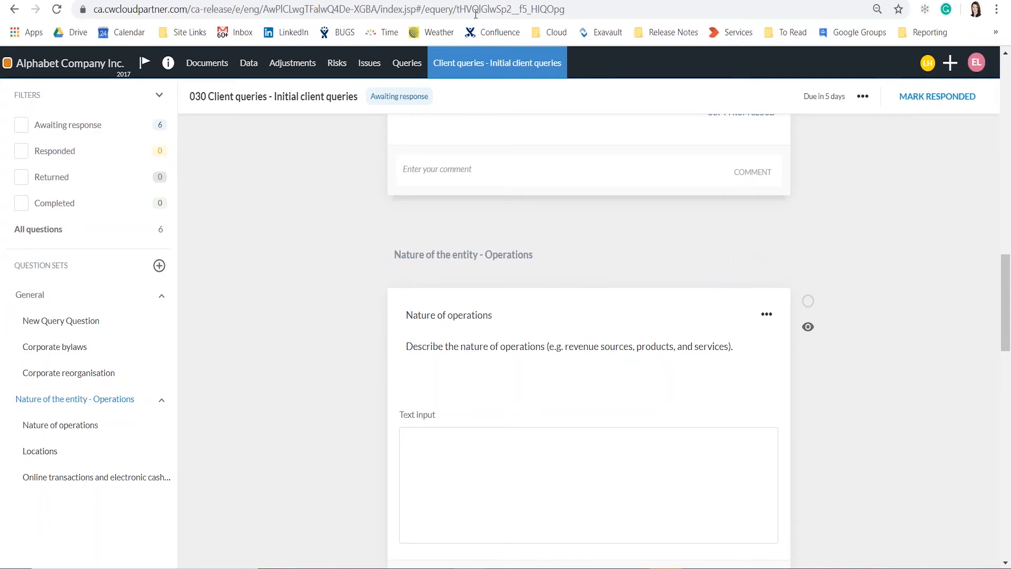
Review the engagement's query list, the contact assigned to 030 Client queries, and the options for adding contacts.
left_click(407, 63)
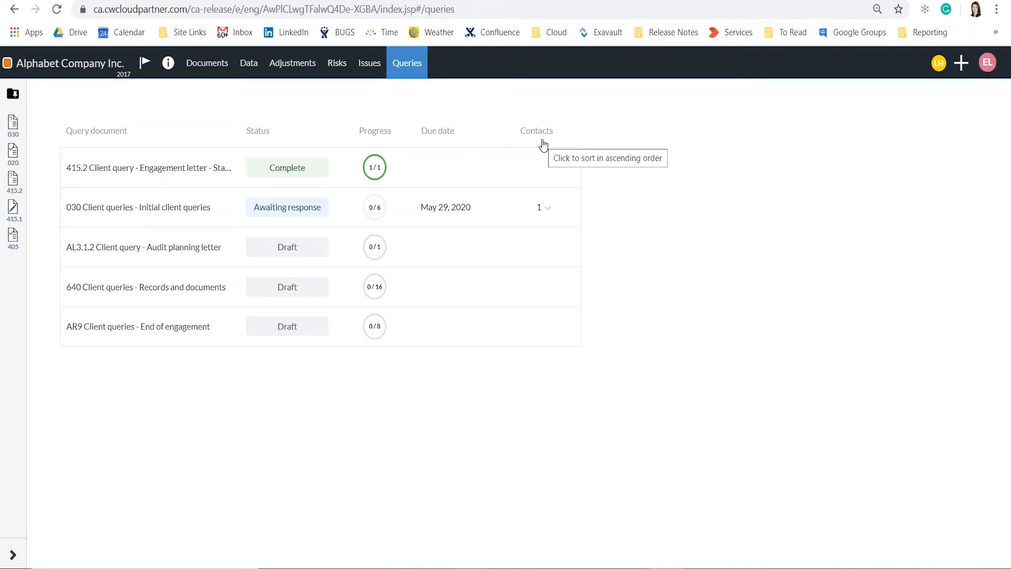
left_click(538, 209)
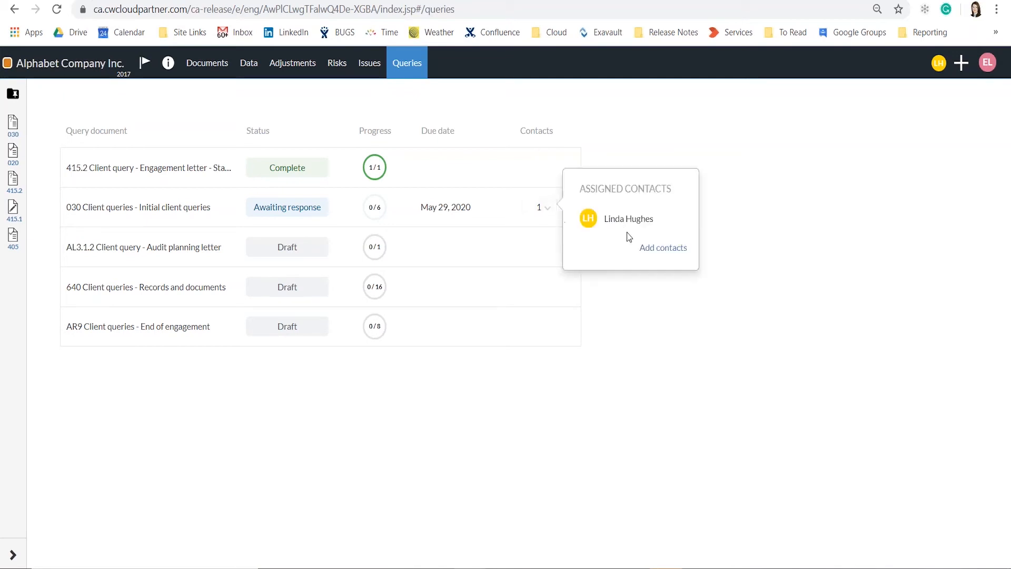
left_click(640, 250)
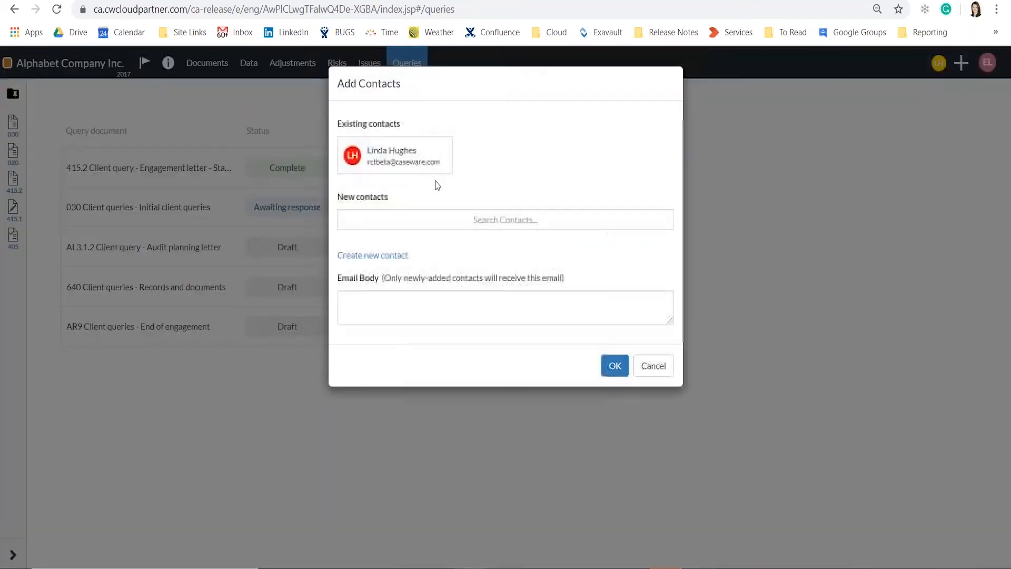
left_click(406, 214)
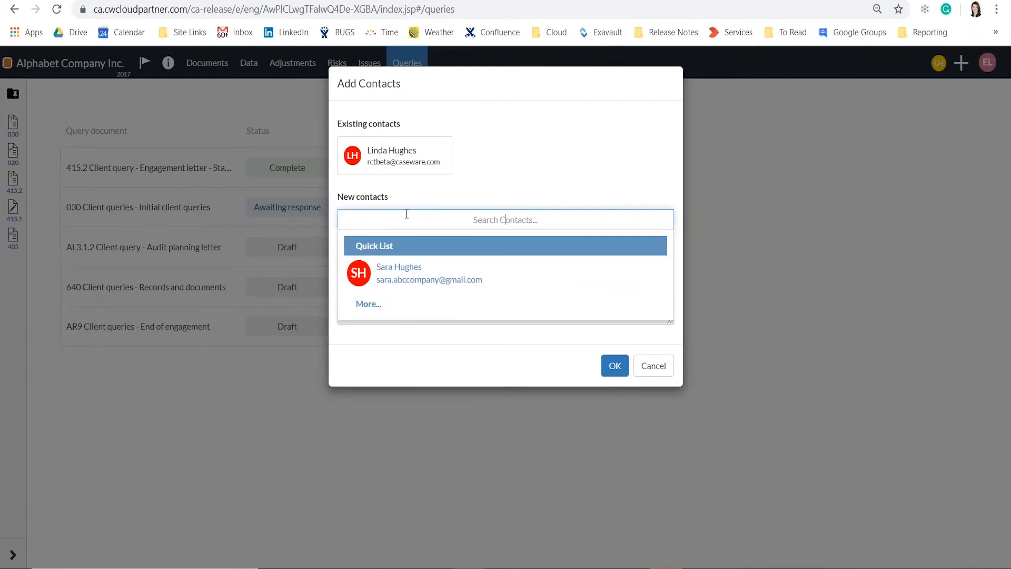
left_click(560, 168)
left_click(615, 366)
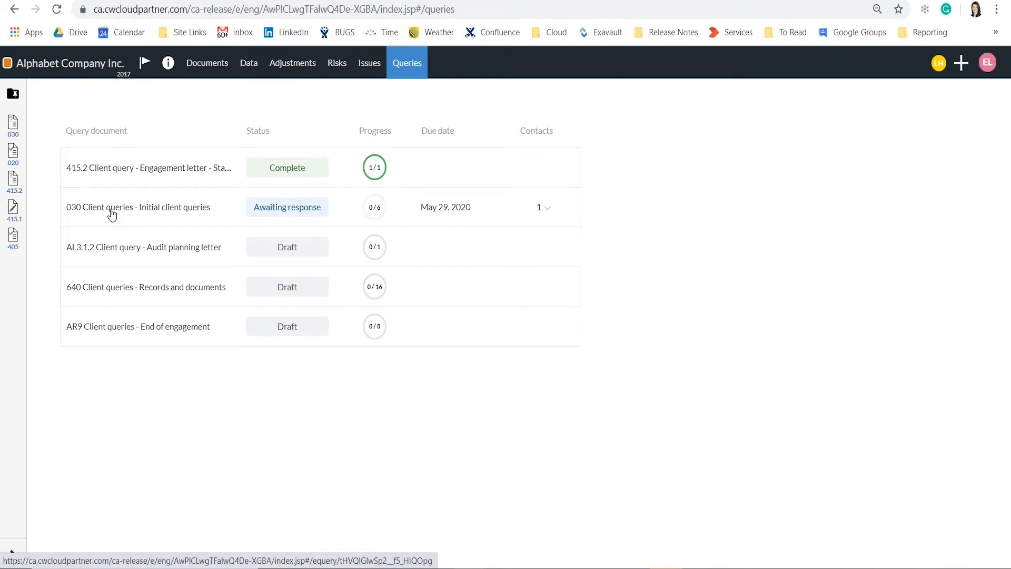
Import CaseWare Landscaping's trial balance and transaction data from Xero, authorising access and choosing 2017 with prior year data.
left_click(244, 66)
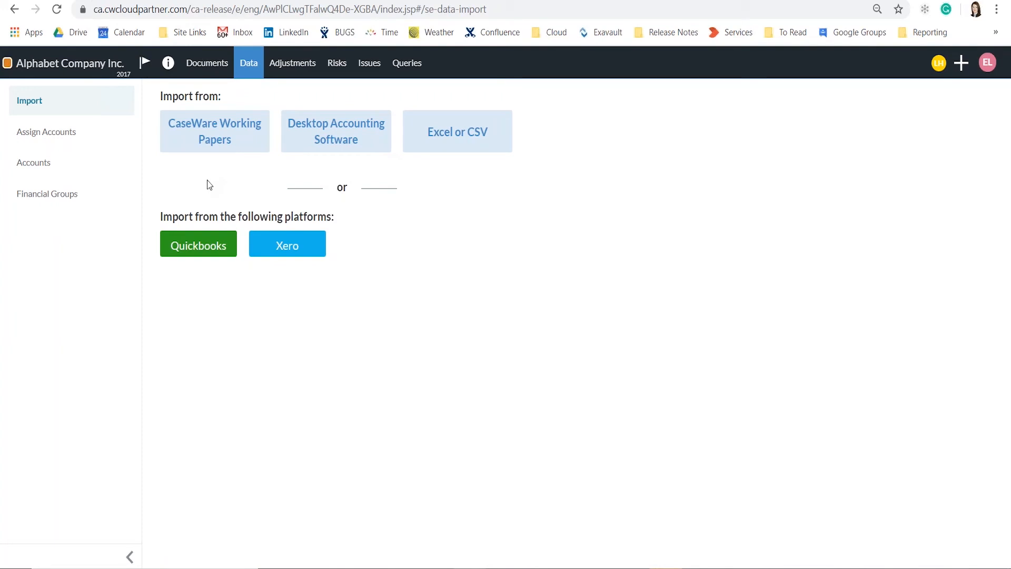
left_click(298, 250)
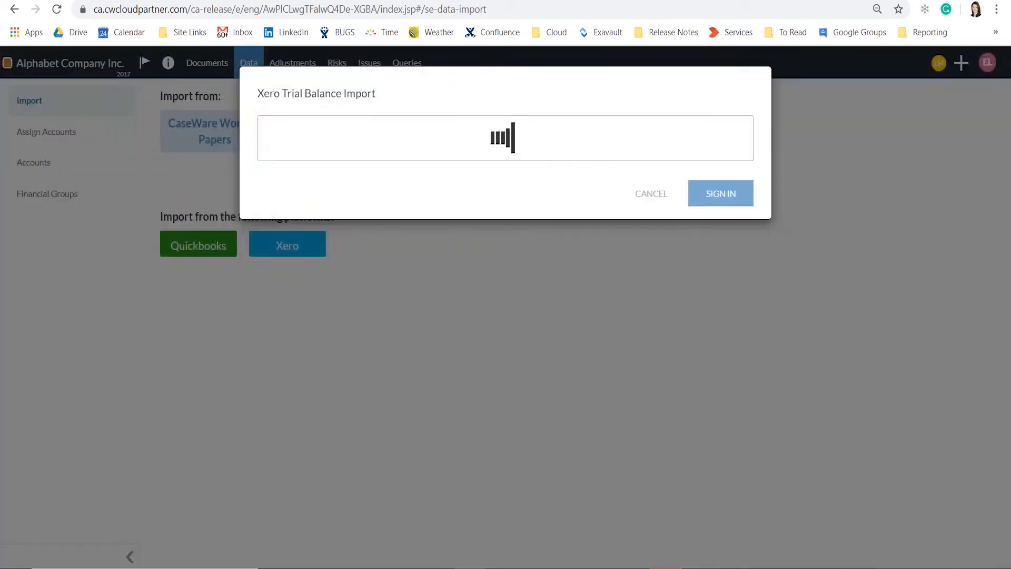
left_click(700, 199)
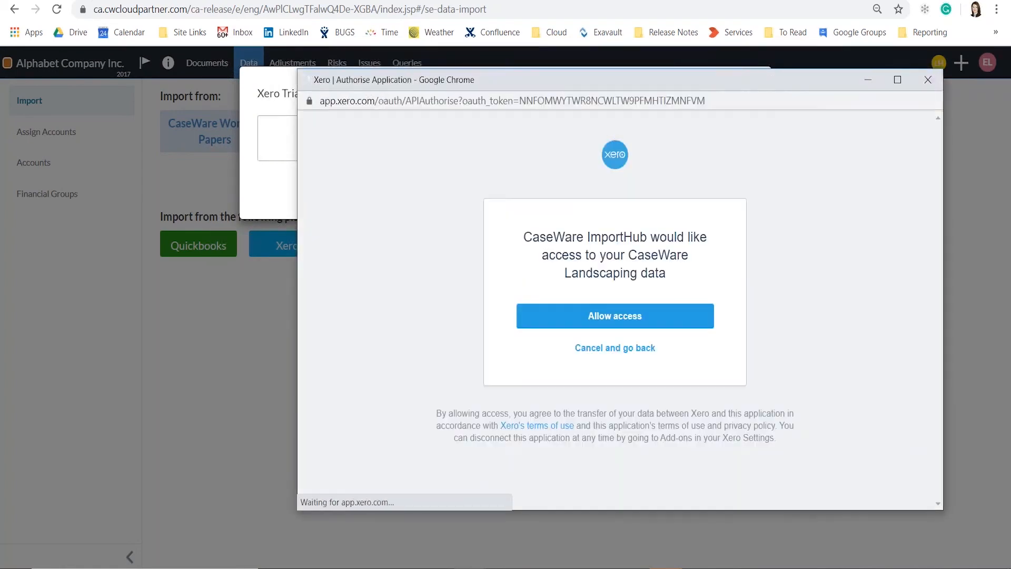
left_click(576, 312)
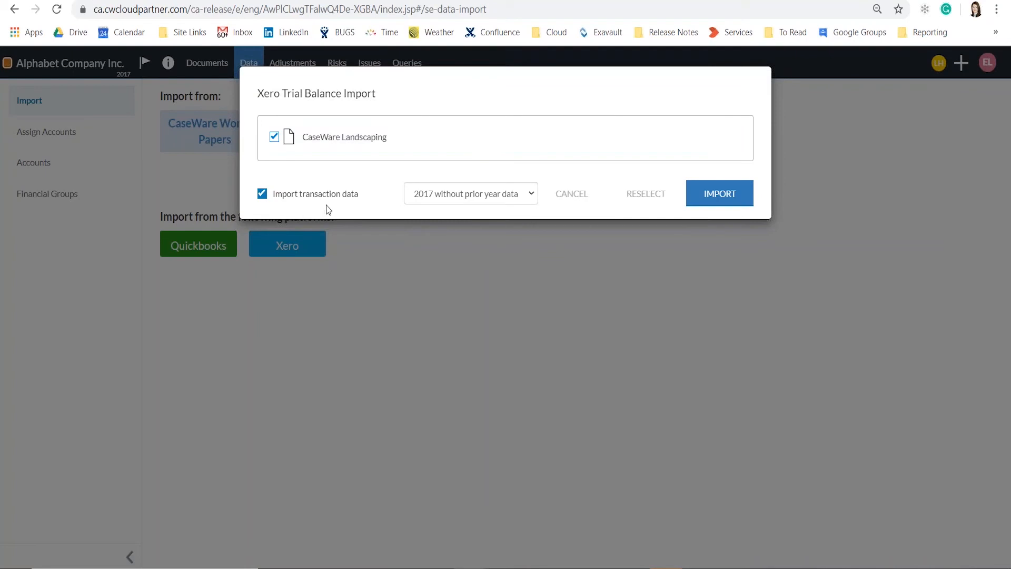
left_click(480, 197)
left_click(469, 221)
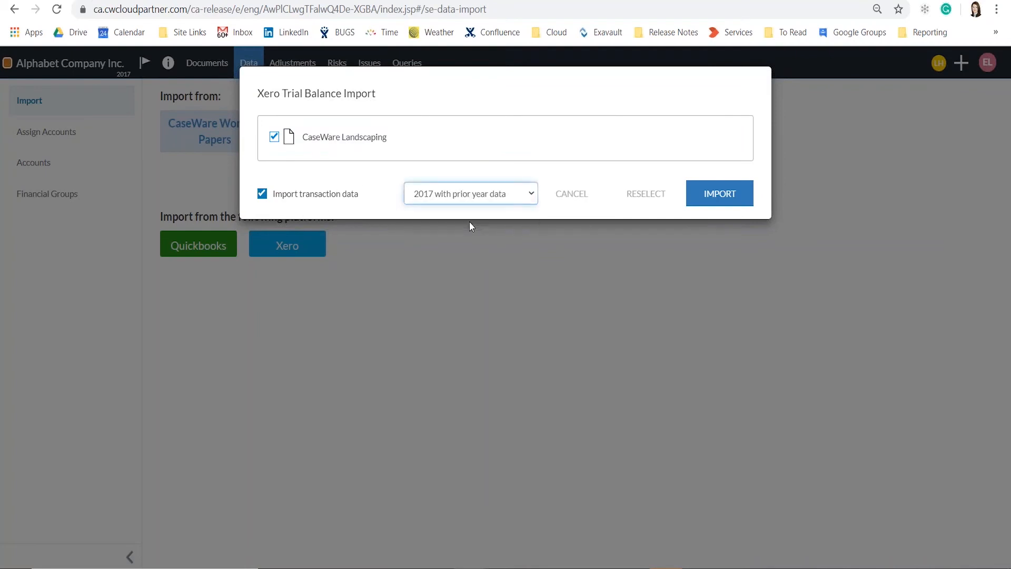
left_click(712, 201)
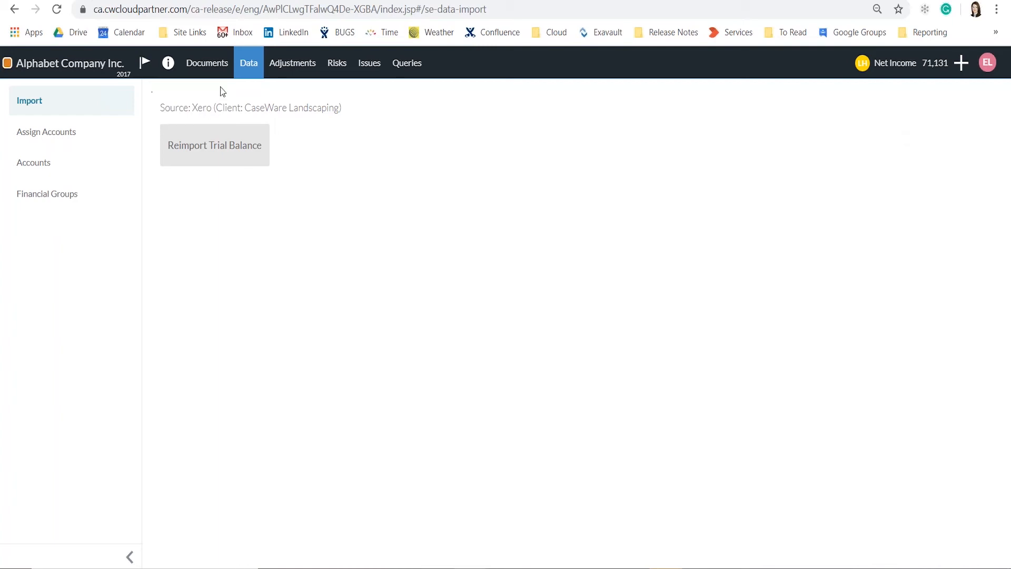
View the Petty Cash account's transactions from its preliminary balance and return to the trial balance accounts.
left_click(52, 164)
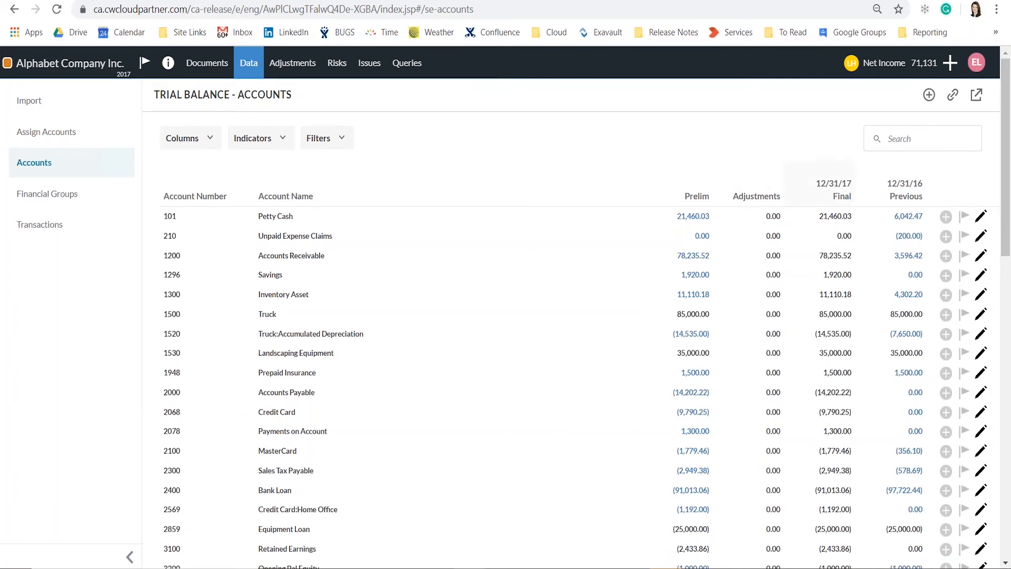
left_click(698, 218)
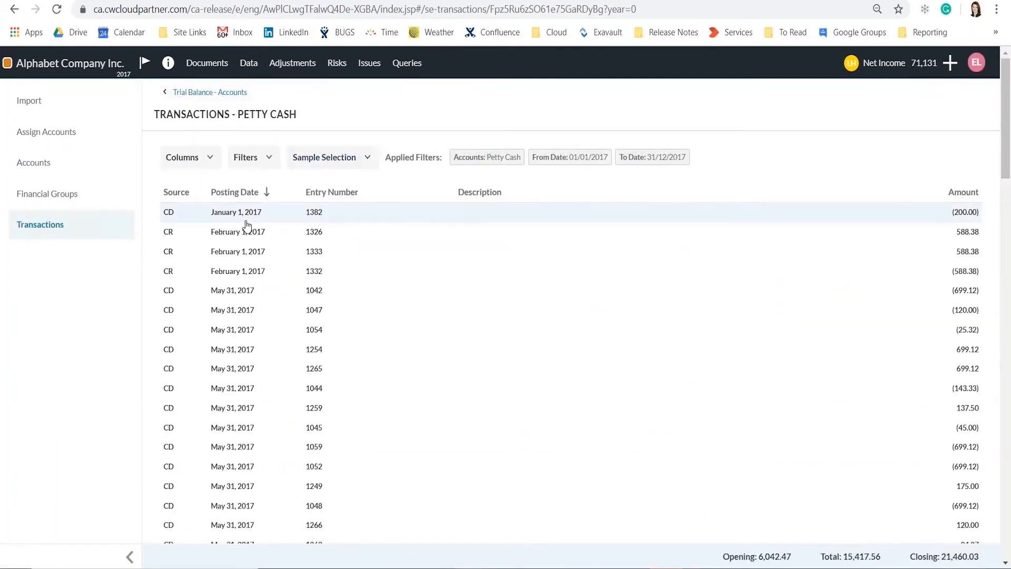
left_click(196, 95)
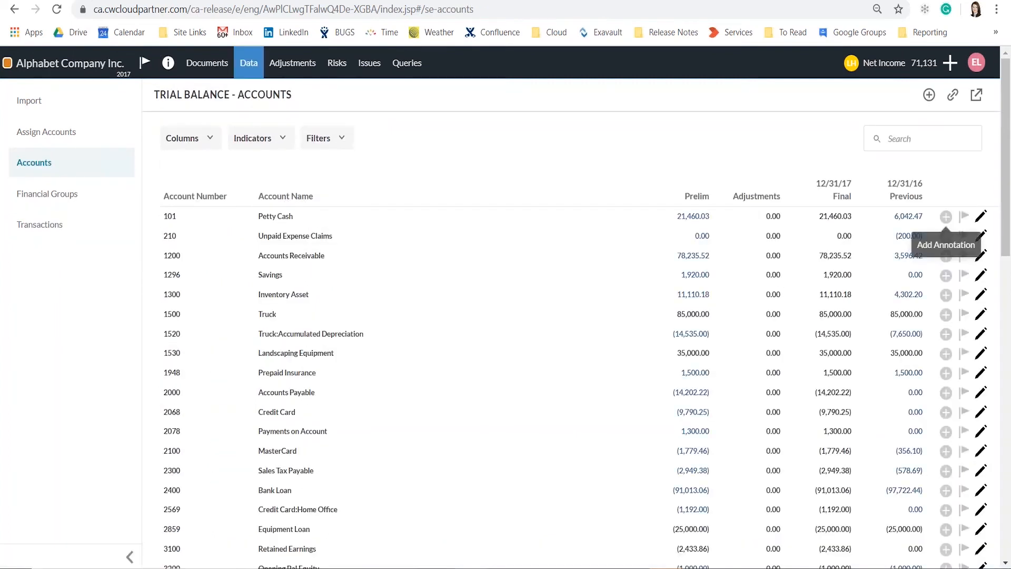
Inspect the annotation form and its purpose options for the Petty Cash account without adding an annotation.
left_click(945, 217)
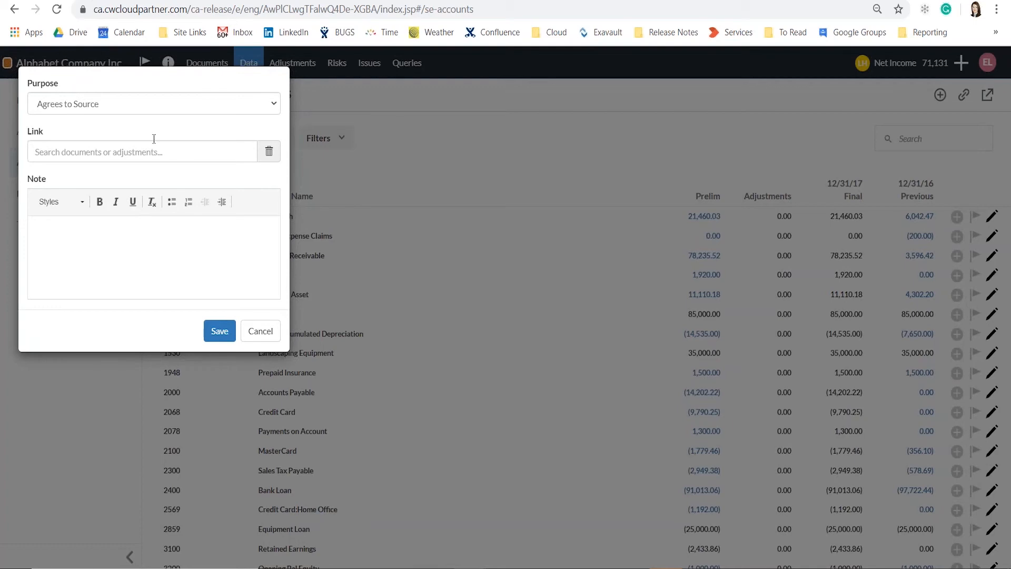
left_click(152, 110)
left_click(154, 119)
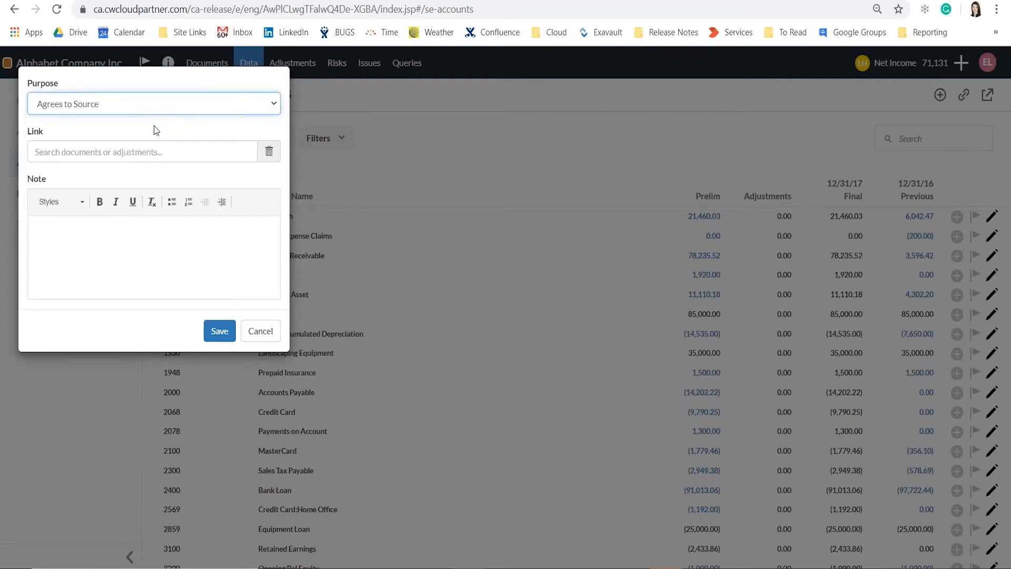
left_click(260, 330)
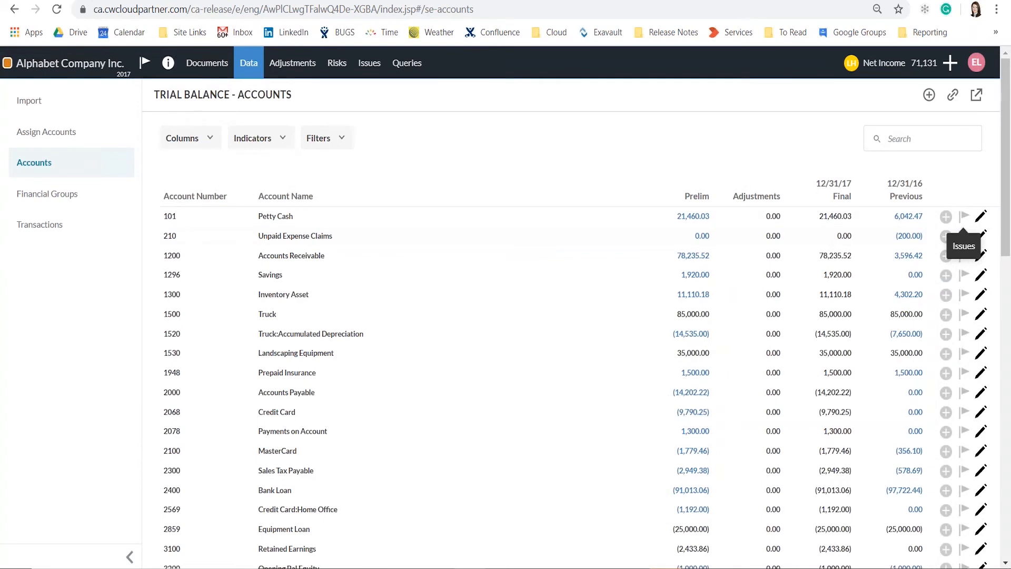
Inspect the issue form for the Petty Cash account without creating an issue, and view the available account filters.
left_click(963, 216)
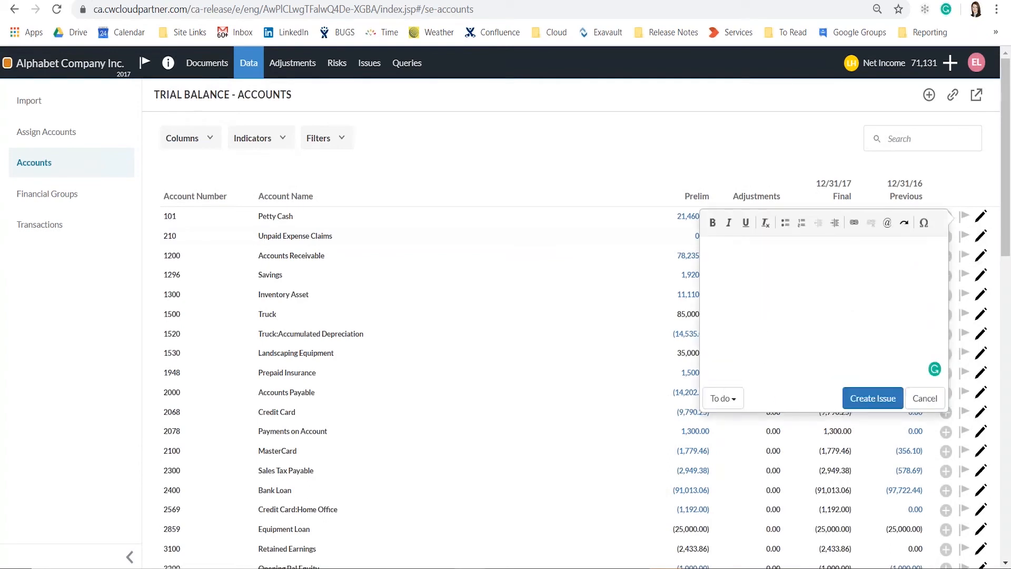
left_click(924, 398)
left_click(326, 147)
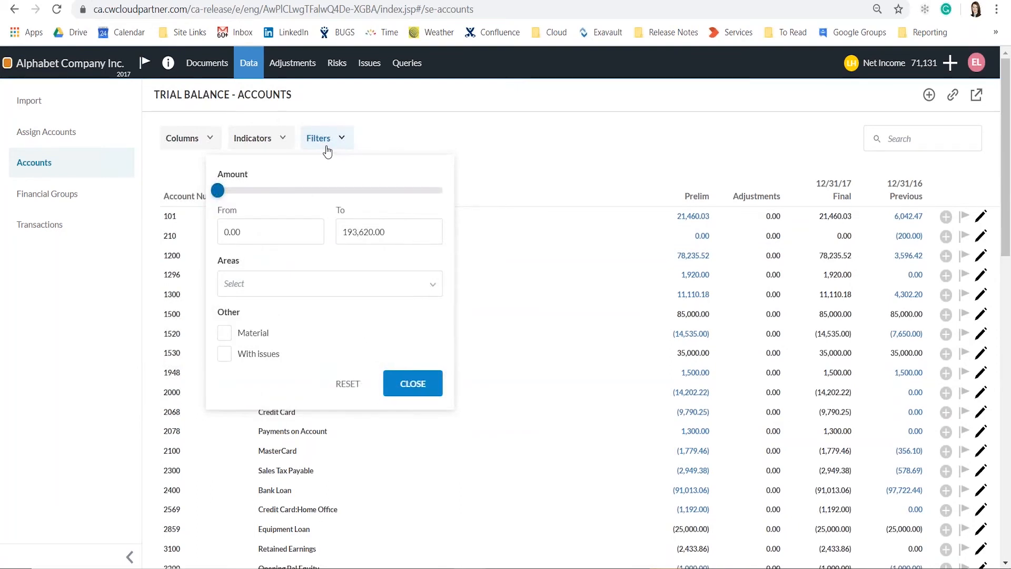
Open 501 Analytical procedures and examine its Analysis charts, tables and the documentation comments field under Relationships.
left_click(213, 66)
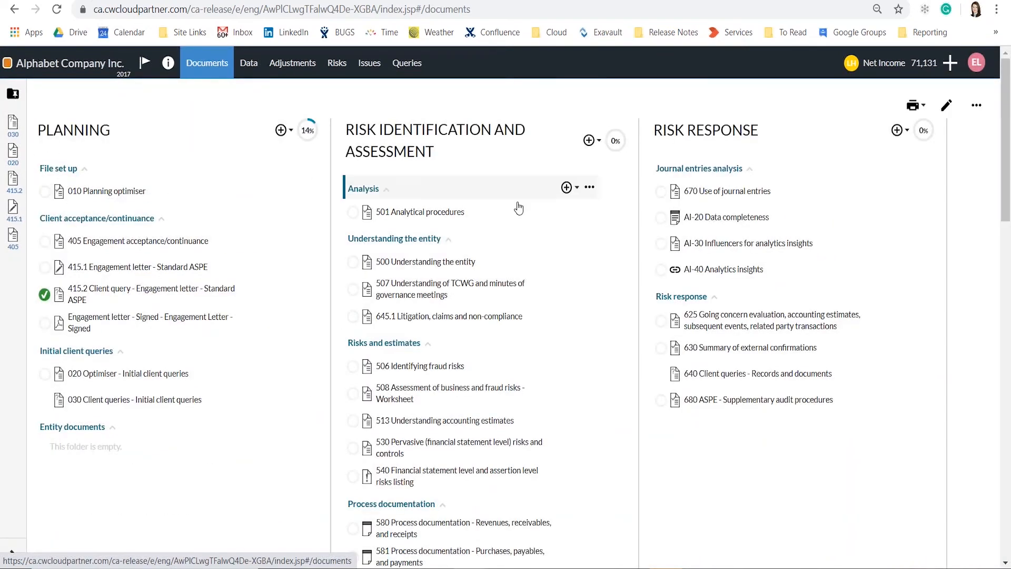
left_click(441, 213)
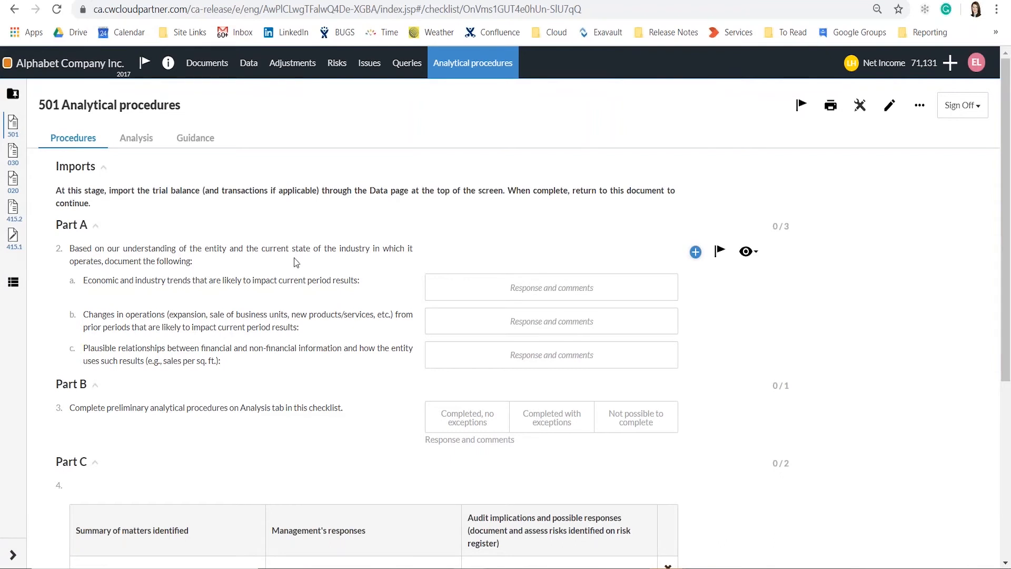
left_click(138, 137)
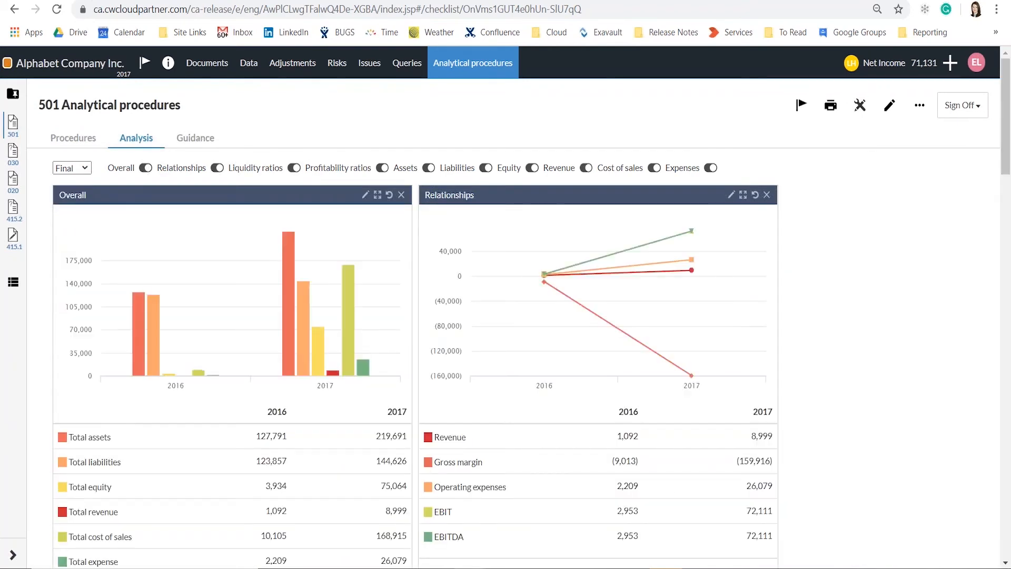
scroll(1006, 193, "down", 5)
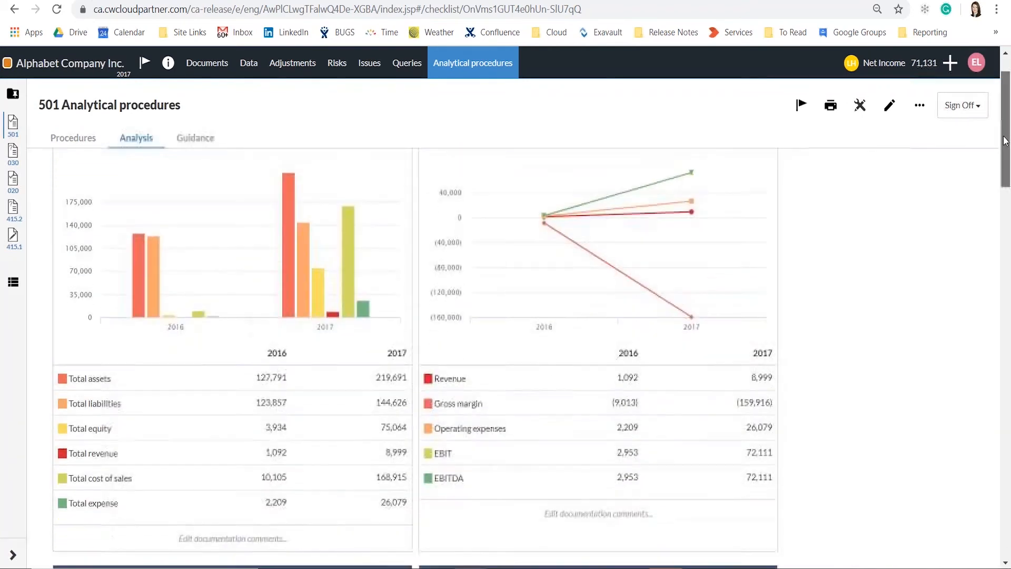
left_click_drag(1005, 193, 1006, 103)
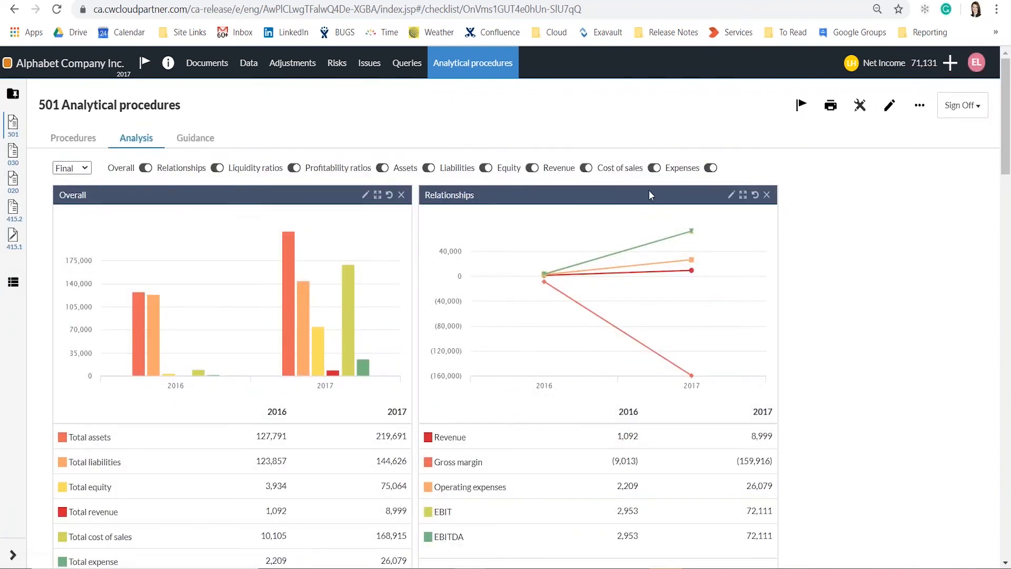
scroll(571, 228, "down", 3)
left_click(523, 431)
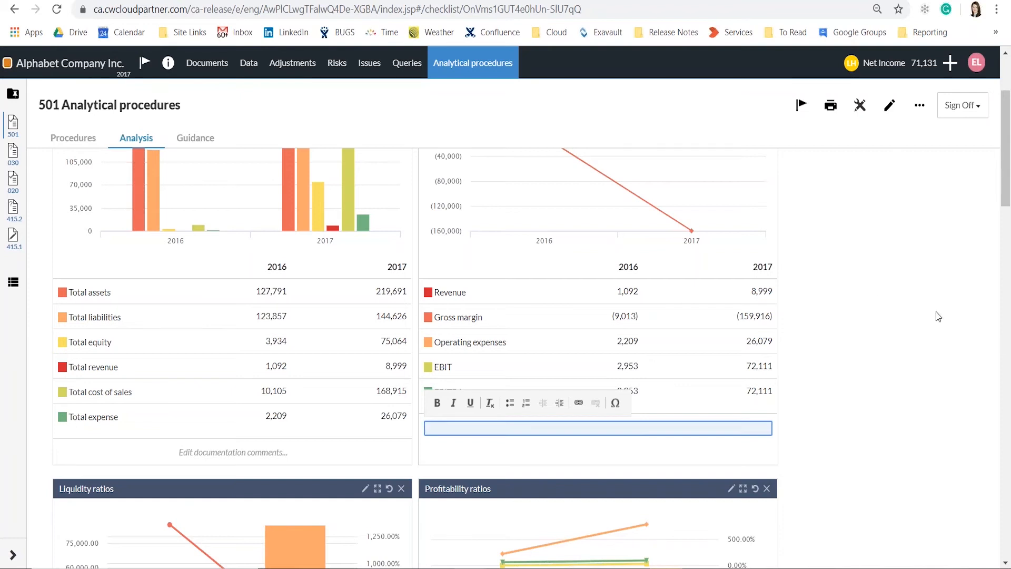
Start a new risk with the title and description "Inadequate segregation of duties".
left_click(951, 63)
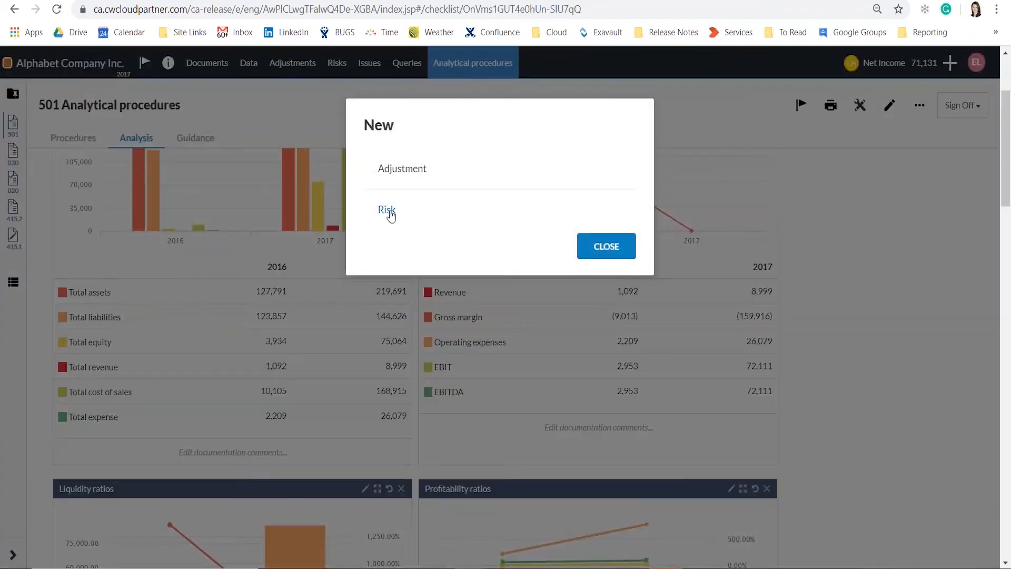
left_click(388, 210)
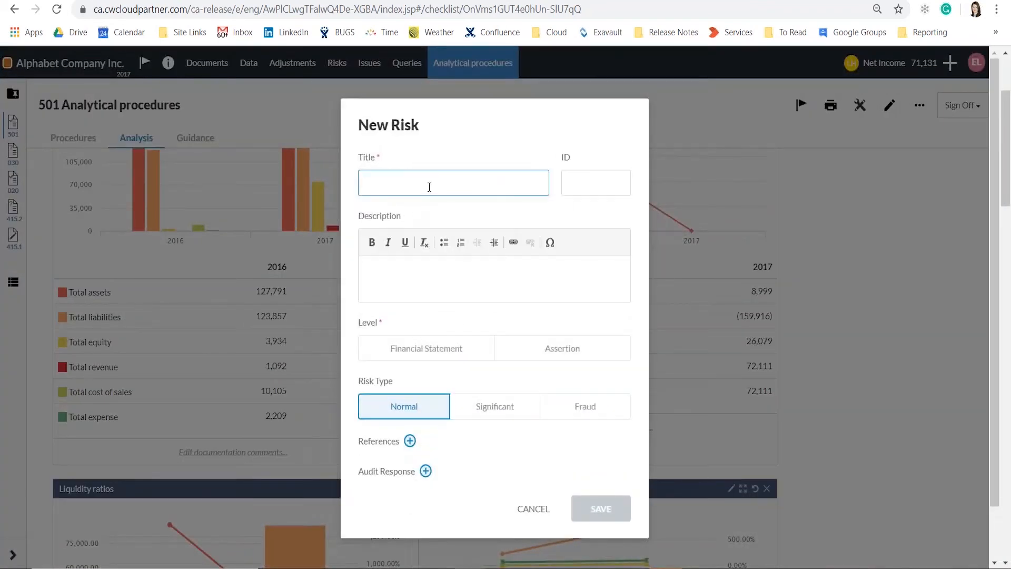
type("Inadequate segregation of duteies")
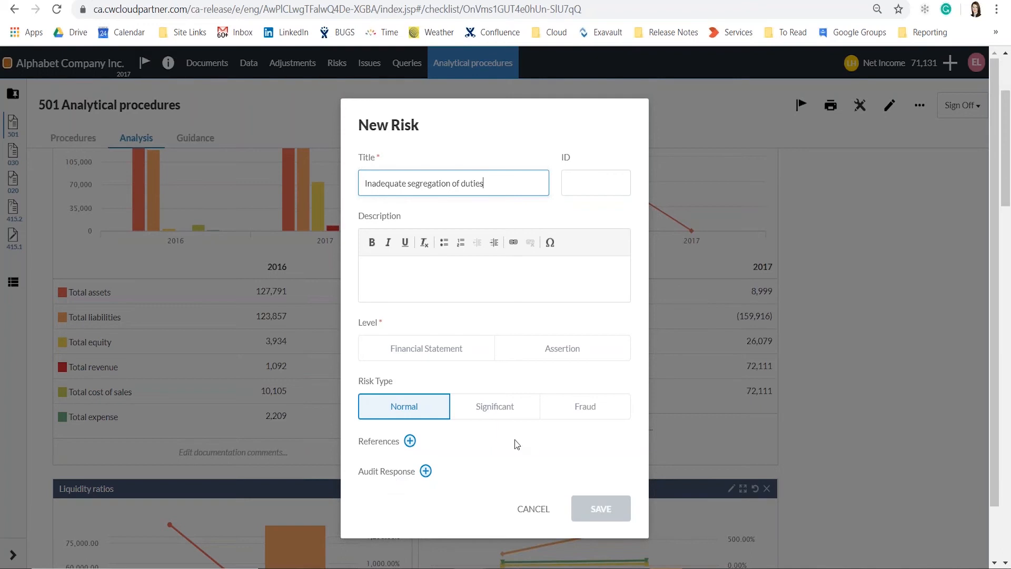
left_click(460, 265)
type("Inadequate segregation of duties")
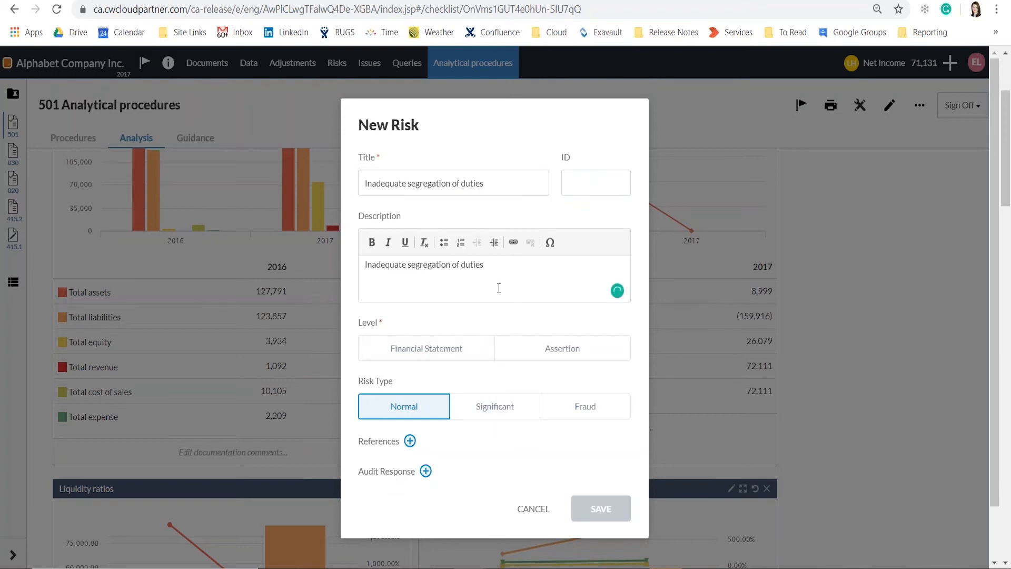
Classify the new risk as Significant at the Financial Statement level and save it.
left_click(467, 407)
left_click(483, 352)
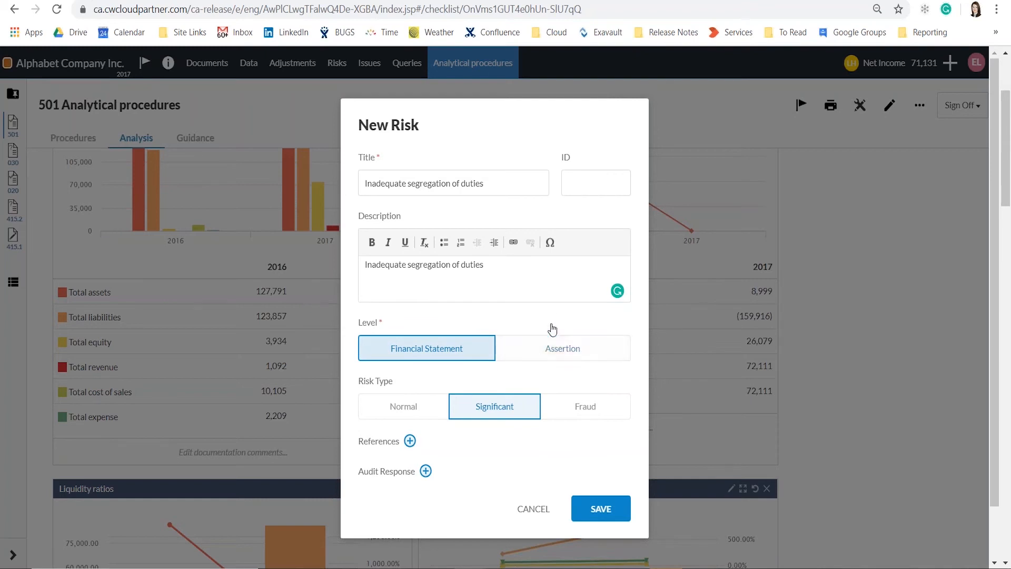
left_click(594, 507)
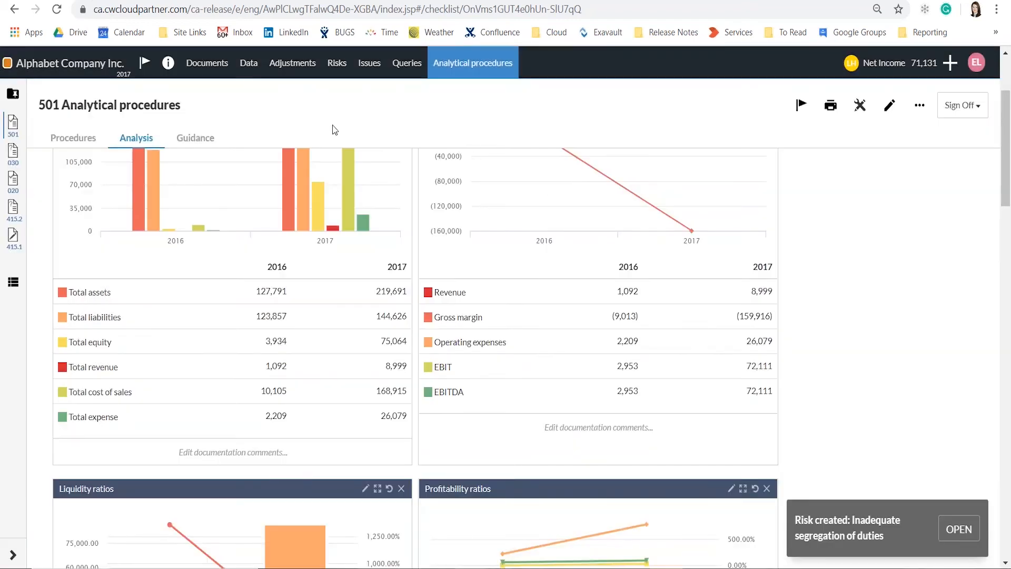
In 420 Materiality, apply a 5% benchmark to Revenue and set the overall planning materiality conclusion to 13,000.
left_click(213, 73)
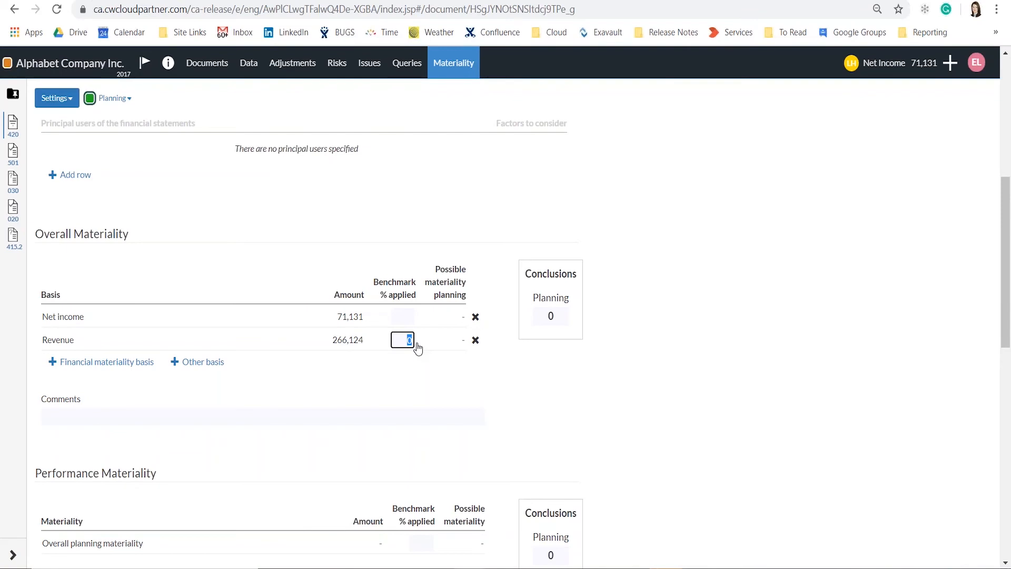
type("5")
left_click_drag(543, 318, 563, 321)
type("13,00")
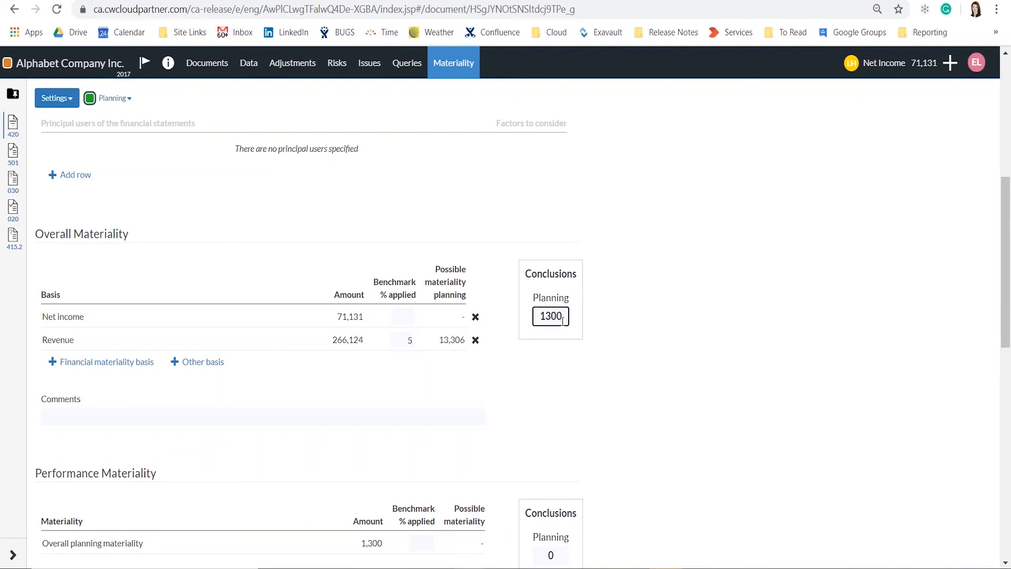
type("0")
left_click(559, 416)
scroll(559, 400, "down", 3)
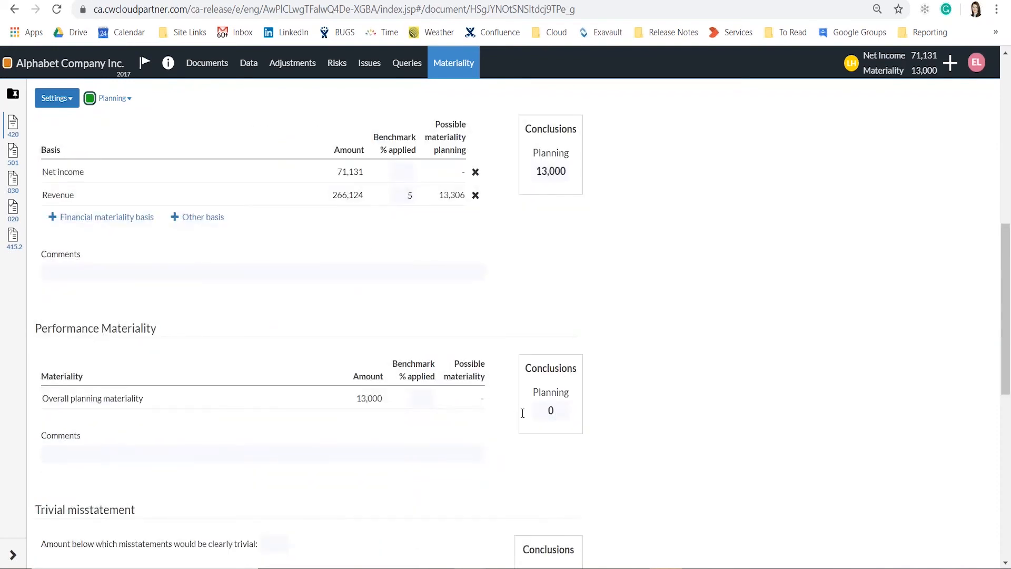
Set the performance materiality benchmark to 75% of overall planning materiality.
left_click(423, 403)
type("80")
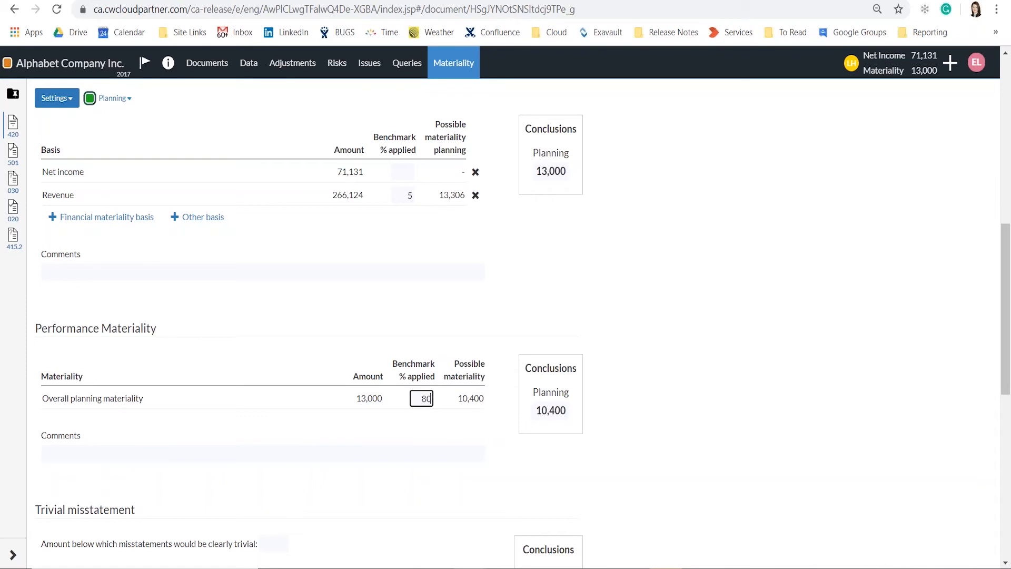
key("BackSpace")
key("BackSpace")
type("75")
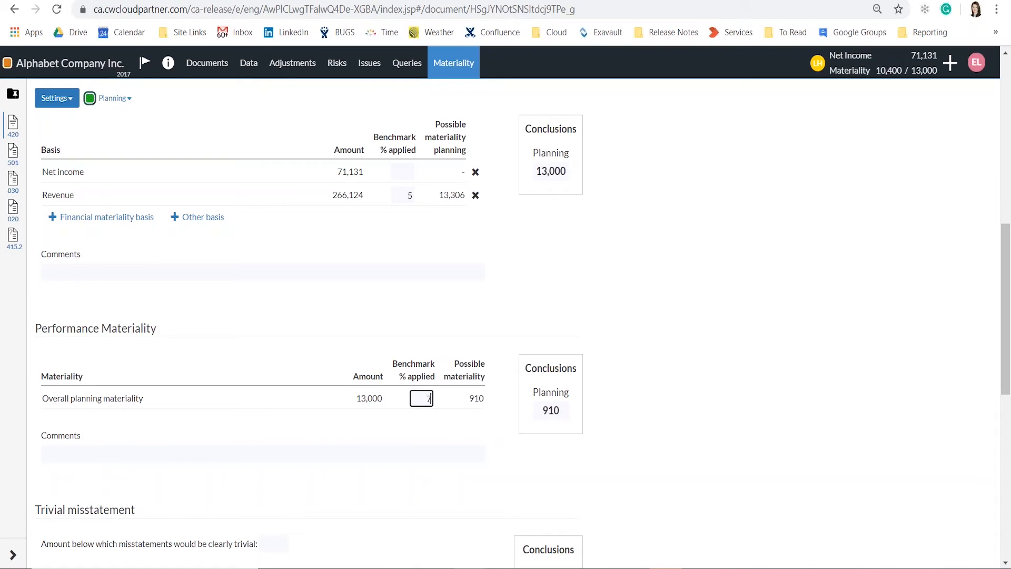
left_click(699, 368)
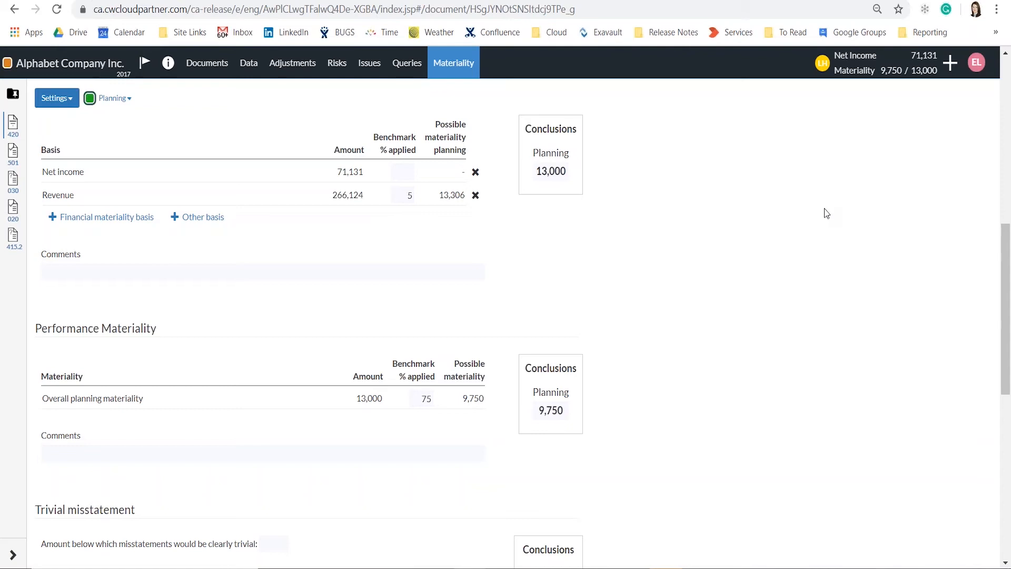
Open the engagement's risk list and review the Revenue Recognition risk's areas, assertions, references and audit responses.
left_click(337, 63)
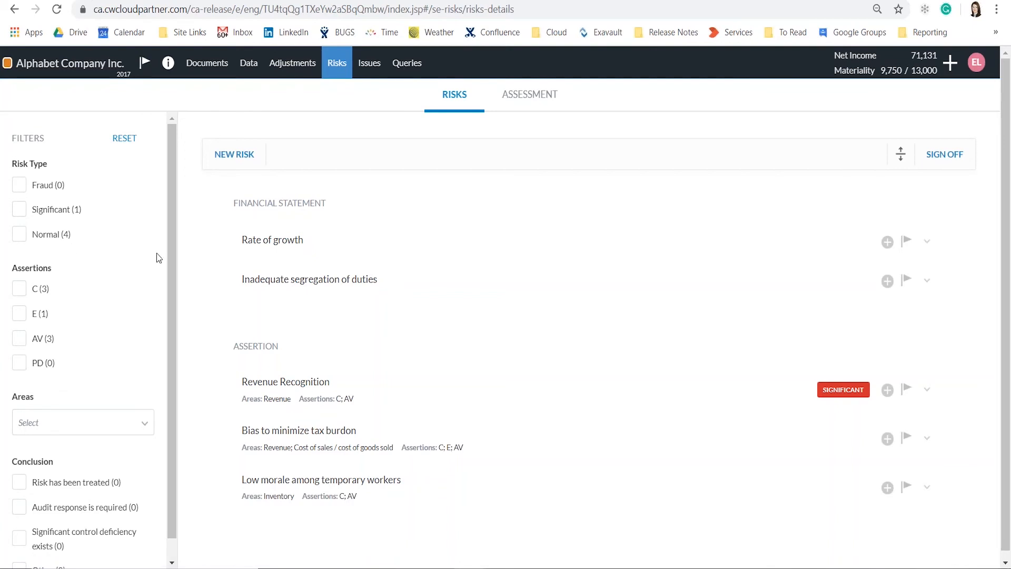
left_click(427, 389)
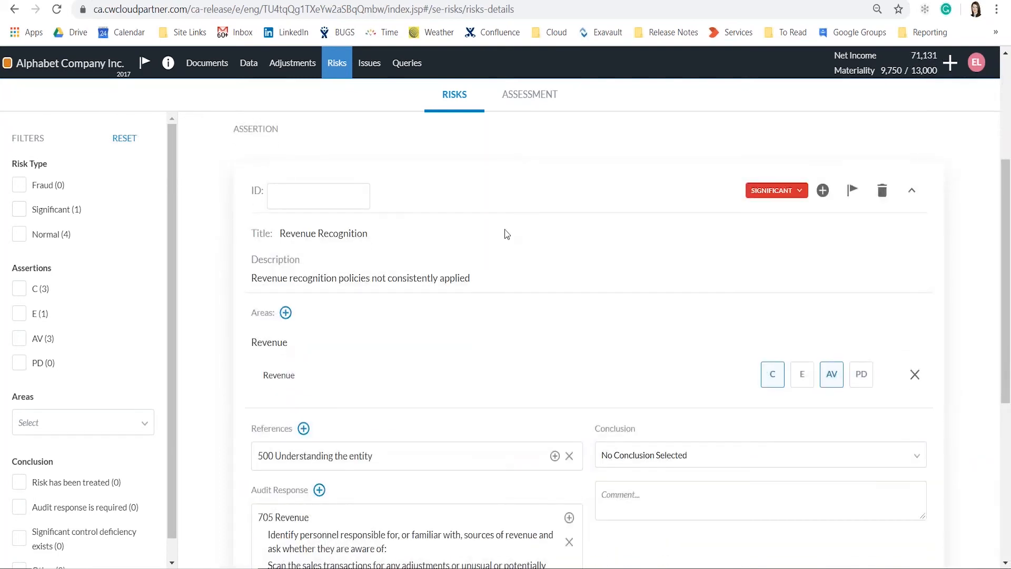
scroll(506, 234, "down", 3)
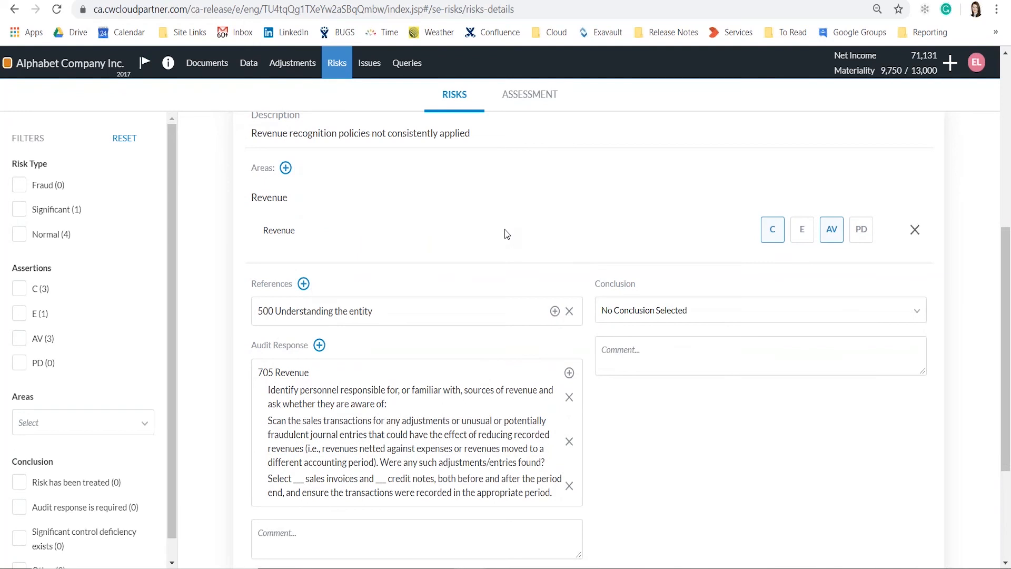
Open the risk assessment and examine the balances, variances and materiality markers of the financial statement areas.
left_click(538, 105)
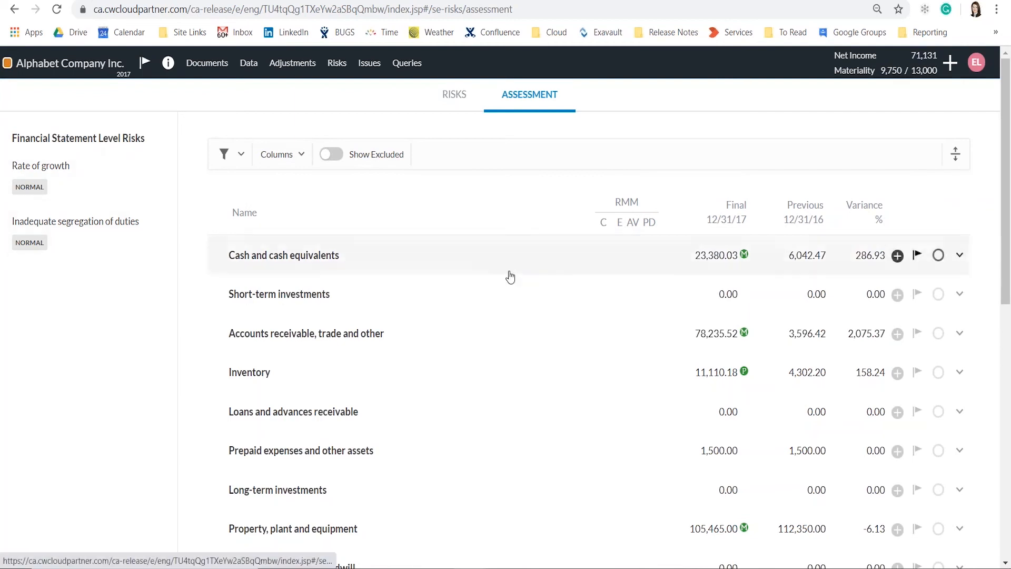
scroll(527, 284, "down", 2)
scroll(528, 284, "down", 7)
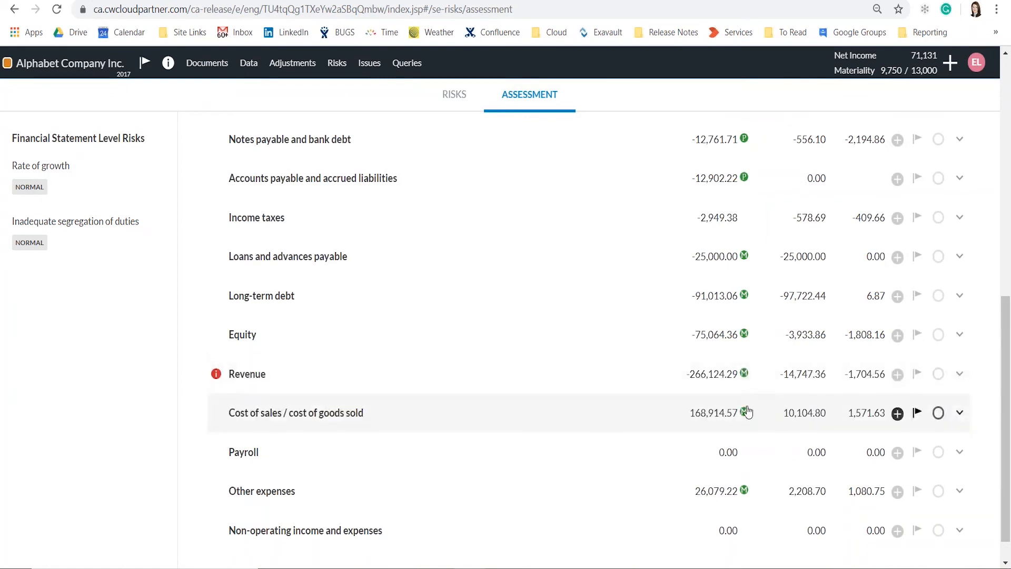
mouse_move(745, 416)
For the Revenue area, rate inherent risk High for Completeness and Accuracy/Valuation and Medium for Existence and Presentation.
left_click(535, 378)
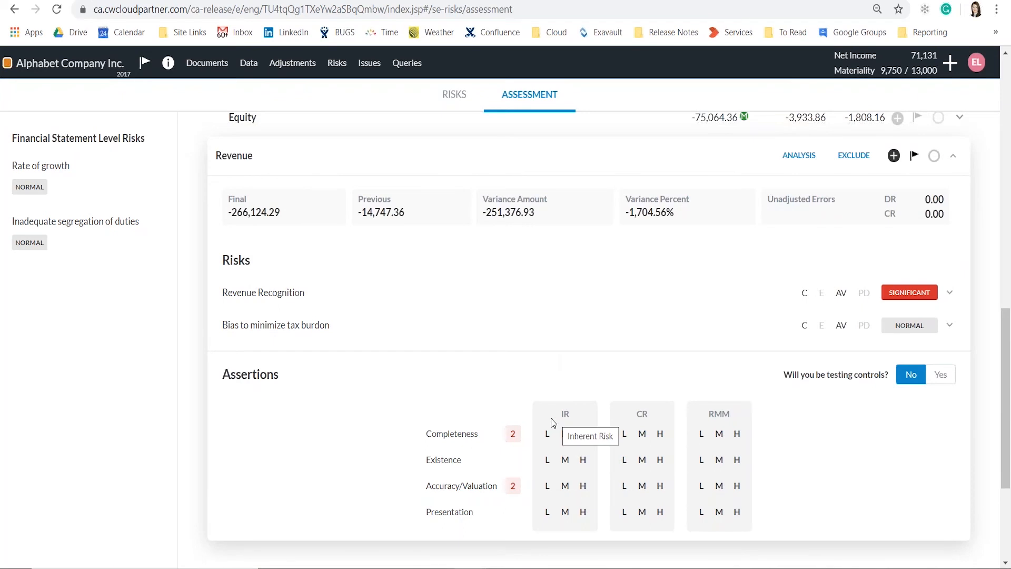
left_click(566, 460)
left_click(583, 485)
left_click(565, 511)
Rate Revenue's control risk High for all four assertions and set the Existence RMM to Medium after trying High.
left_click(663, 435)
left_click(660, 460)
left_click(661, 486)
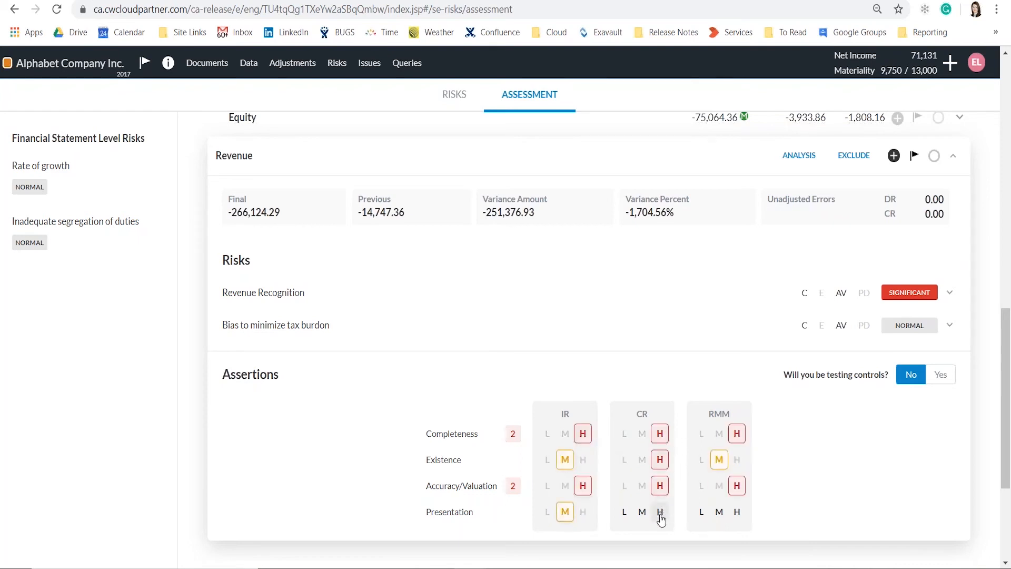
left_click(660, 512)
left_click(736, 460)
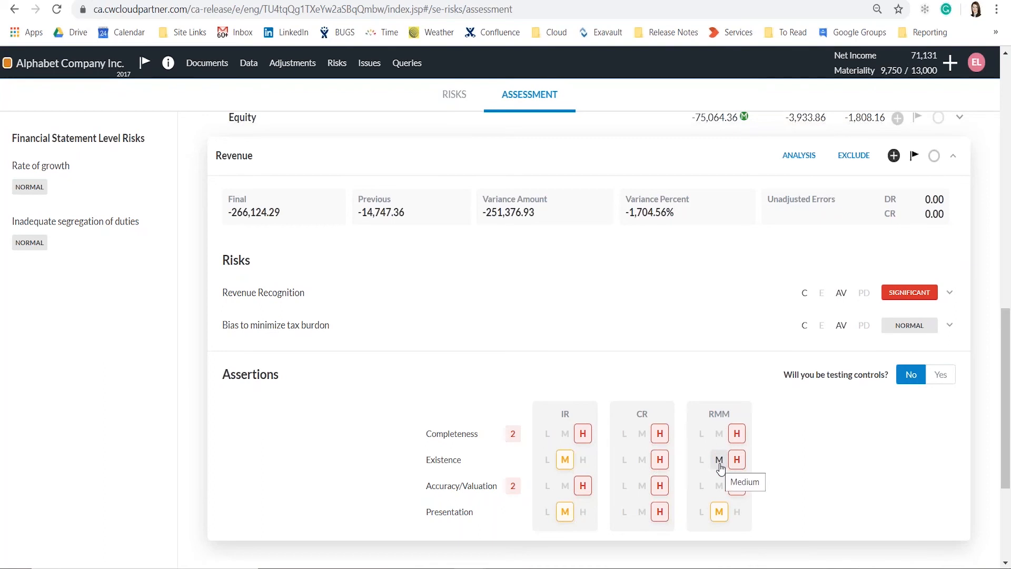
left_click(719, 460)
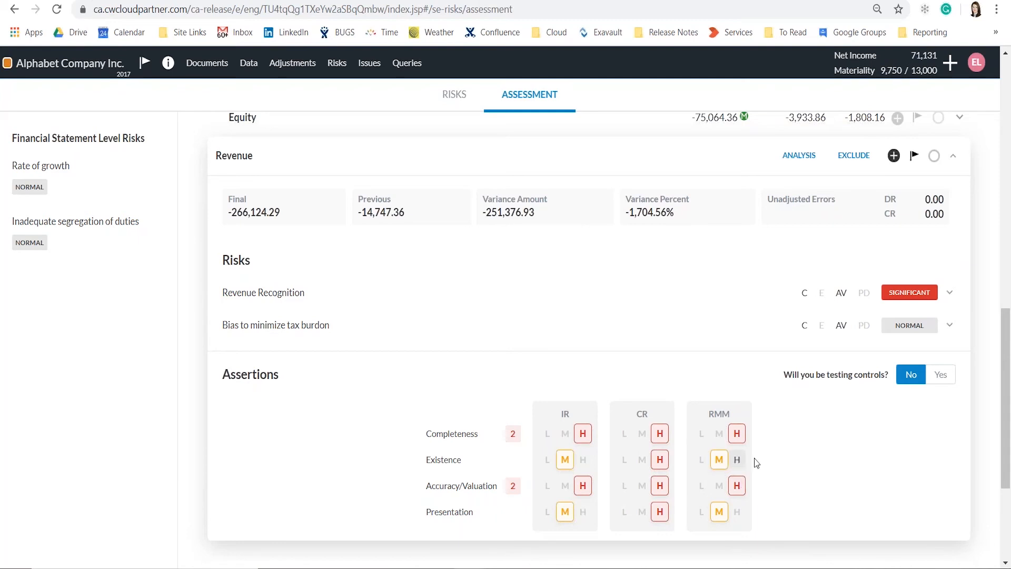
Open the analysis of 705 Revenue from the assessment and examine its accounts table and Overview chart.
left_click(808, 157)
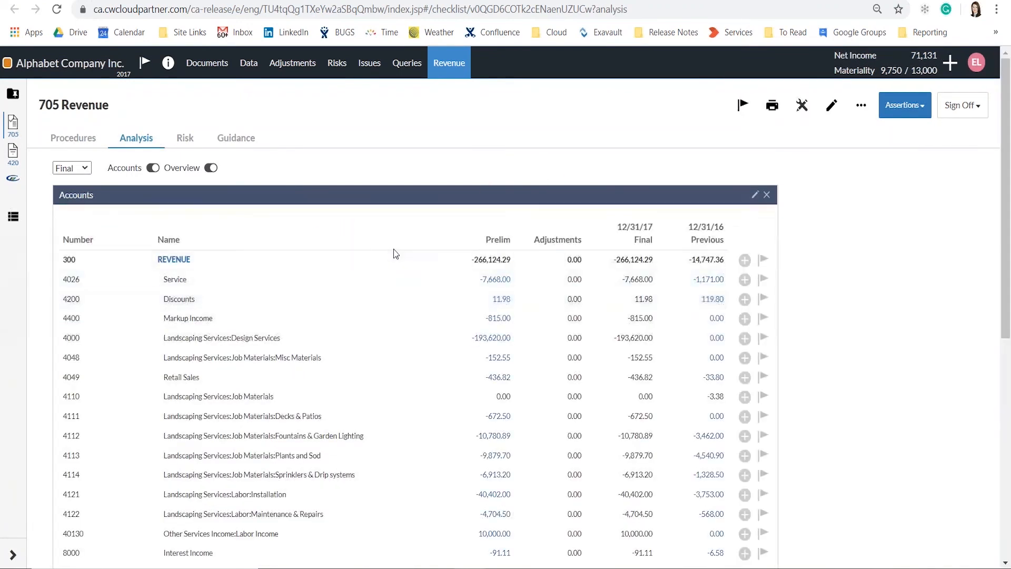
scroll(394, 251, "down", 2)
scroll(392, 245, "up", 1)
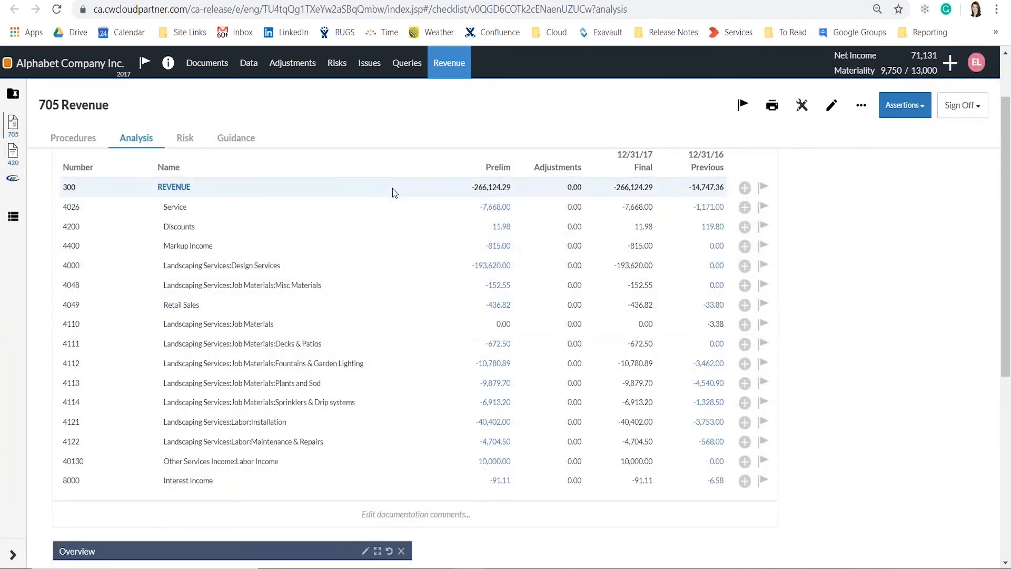
scroll(392, 188, "down", 4)
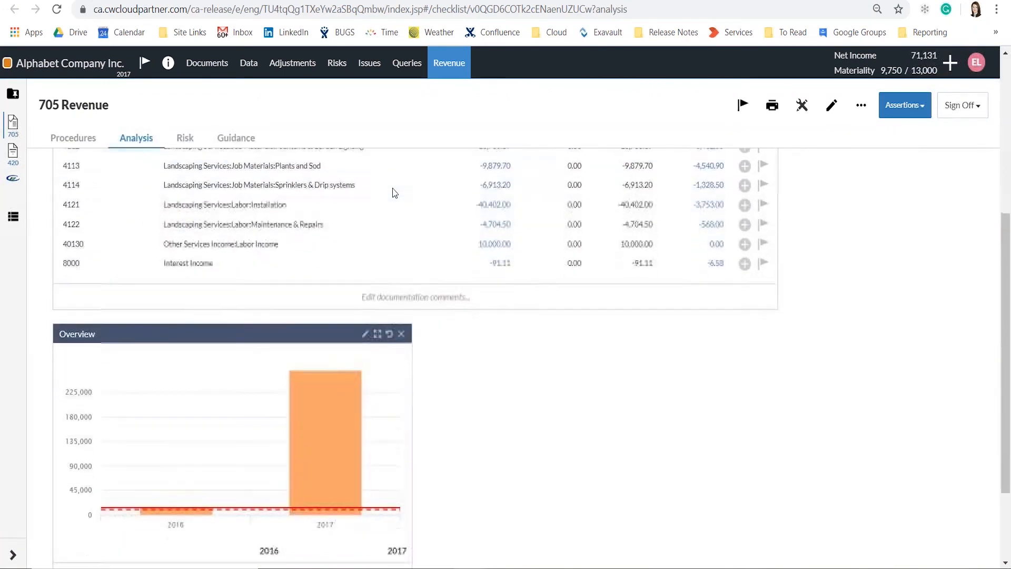
mouse_move(308, 360)
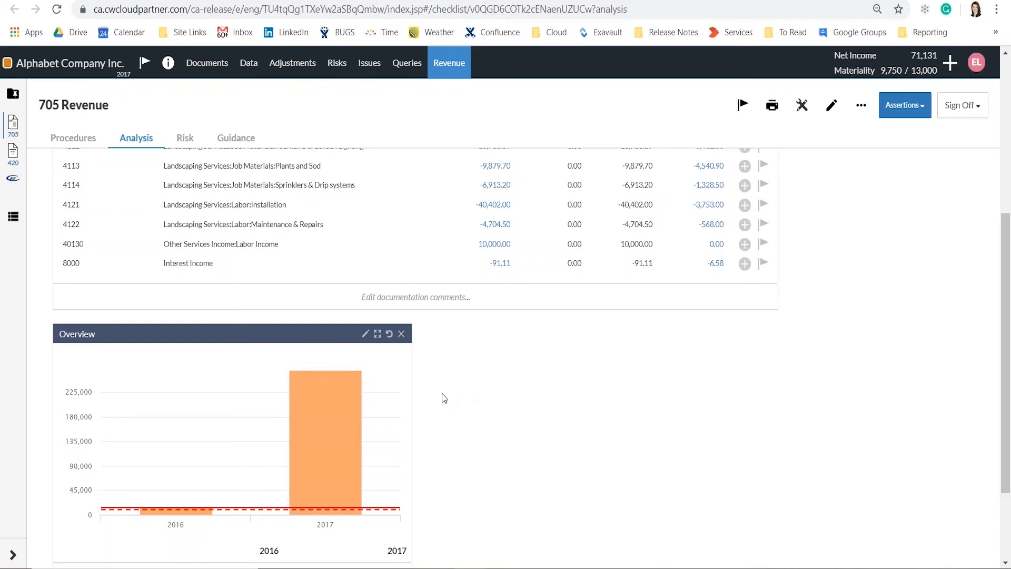
scroll(442, 398, "up", 5)
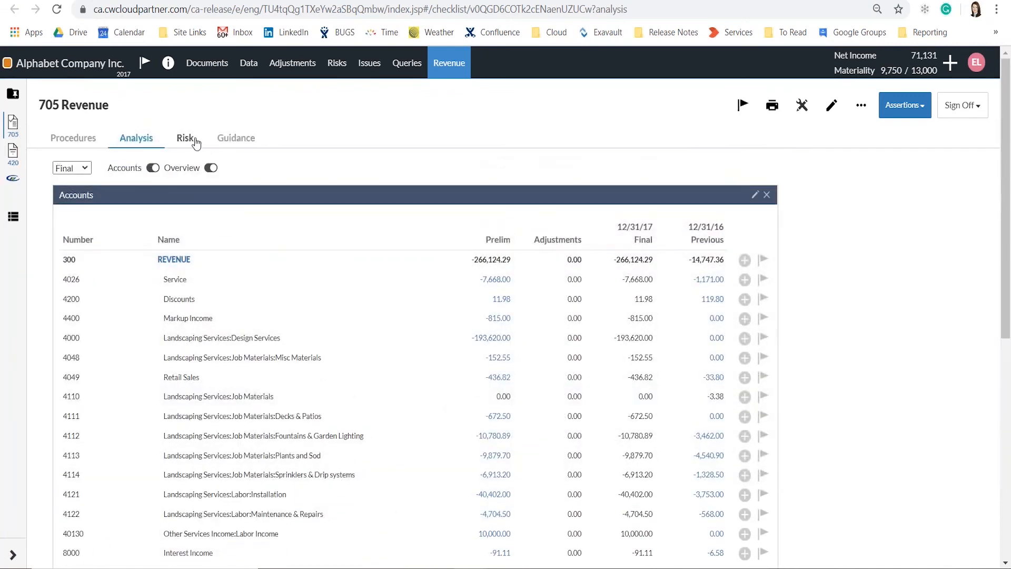
Review the risk constellation, linked risks and assertion-level risk assessment for 705 Revenue.
left_click(193, 139)
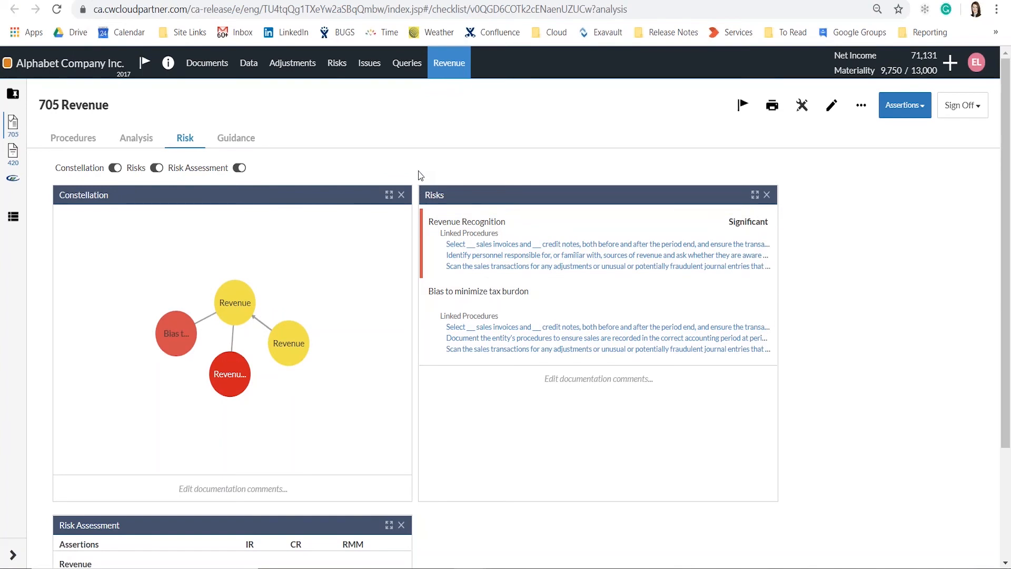
scroll(418, 171, "down", 3)
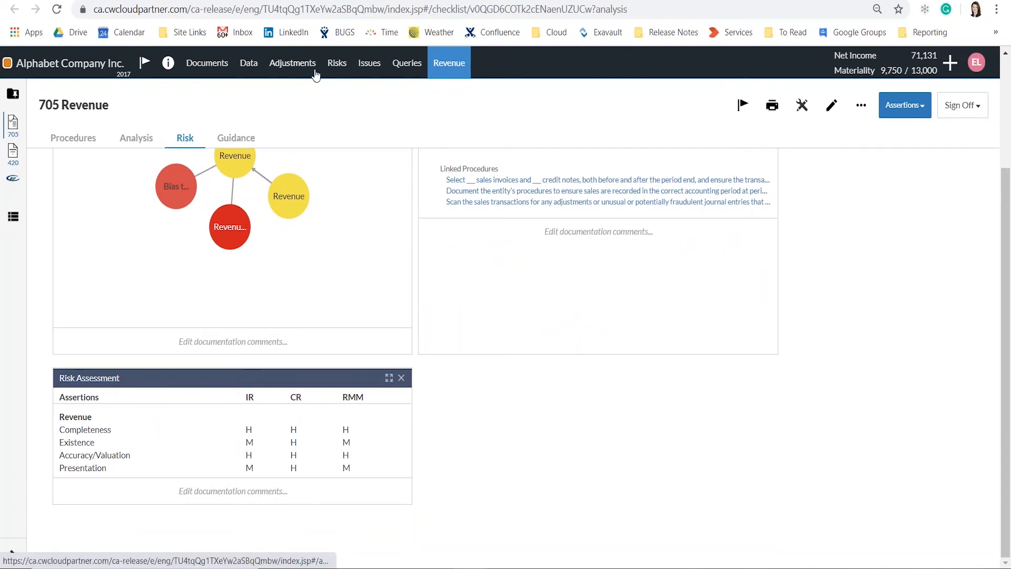
scroll(261, 280, "up", 1)
scroll(262, 285, "up", 3)
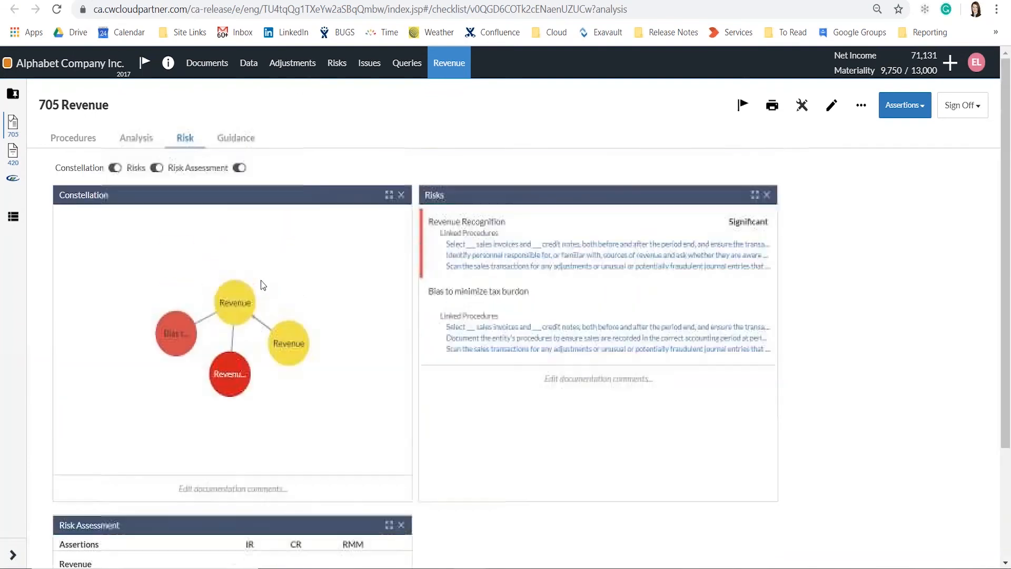
In the 705 Revenue procedures, answer Yes to risk-specific, No to substantive analytical, No to tests of controls and Yes to tests of details.
left_click(72, 145)
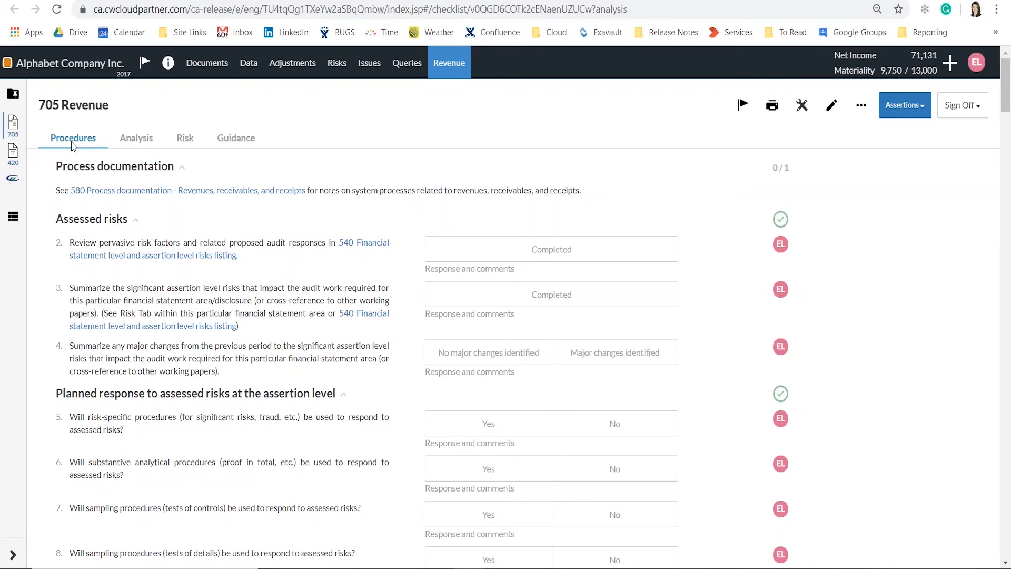
scroll(71, 141, "down", 3)
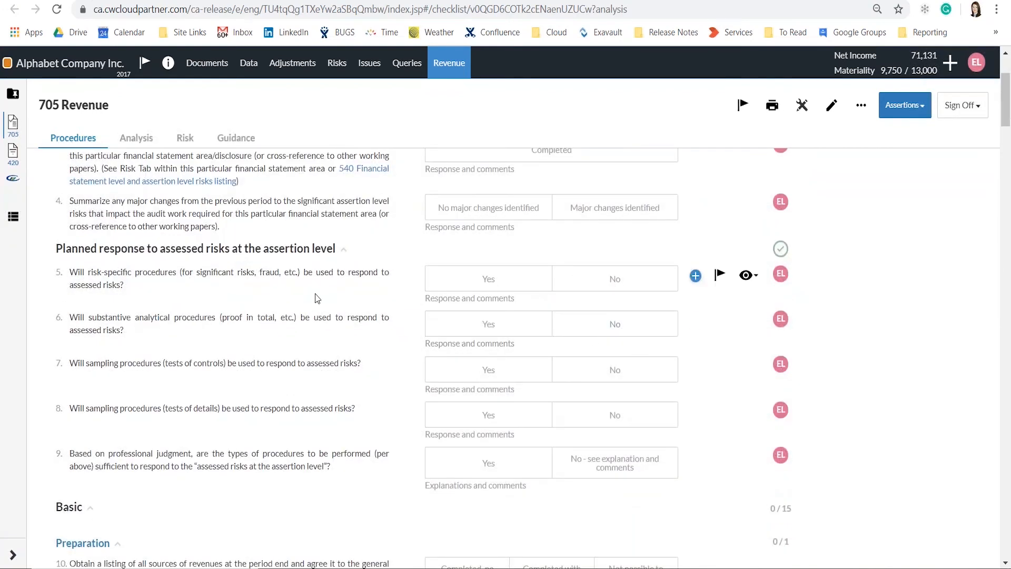
left_click(519, 279)
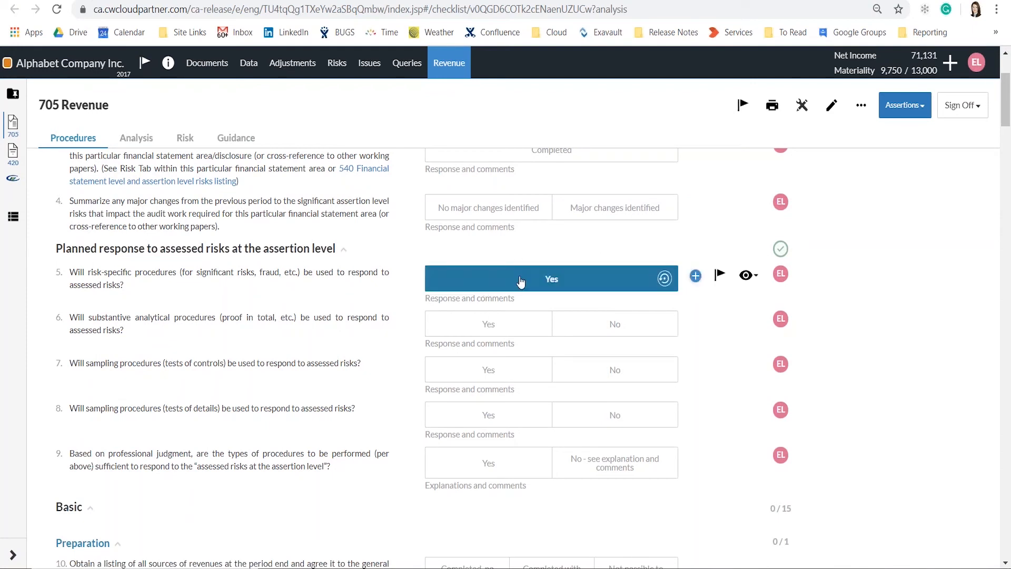
left_click(632, 325)
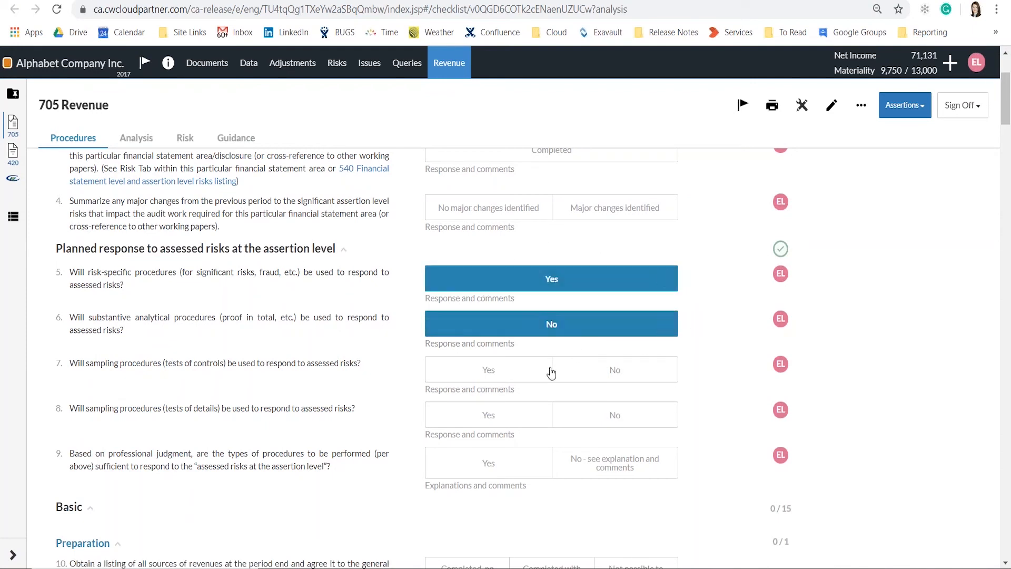
left_click(571, 374)
left_click(526, 414)
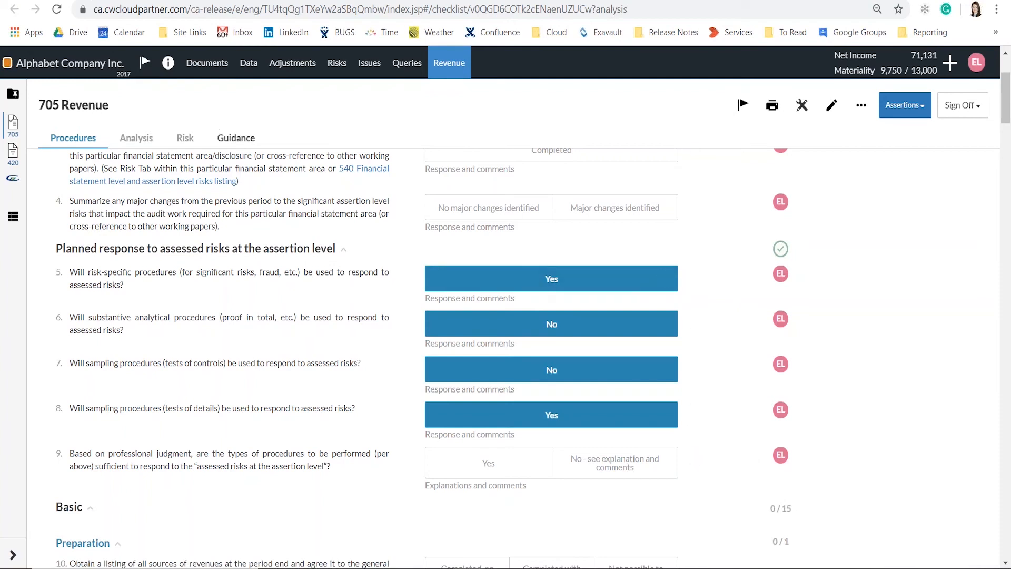
Open the Revenue - Sampling - Test of details document and mark assertions C, E and AV as addressed.
left_click(208, 66)
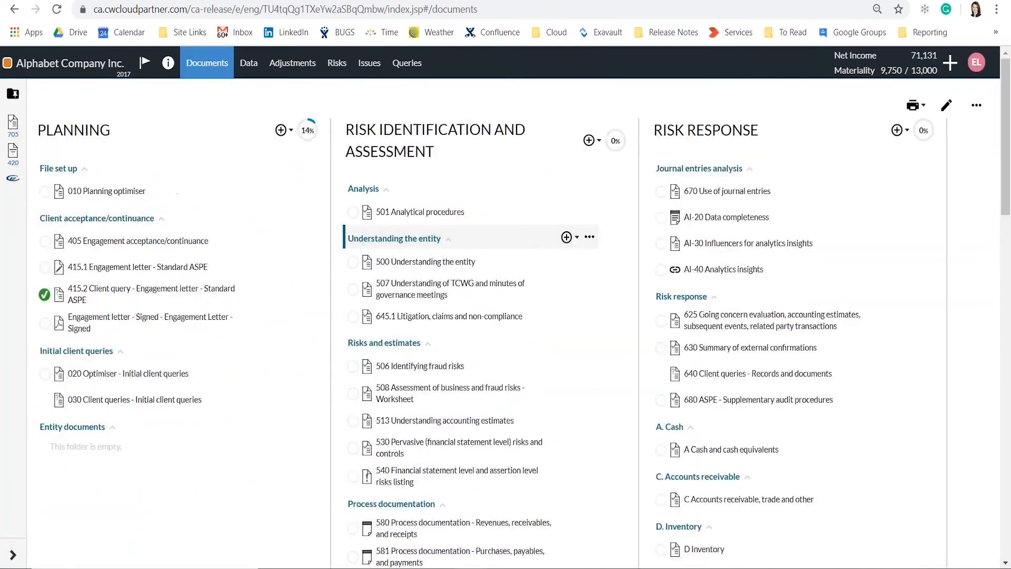
scroll(435, 251, "down", 5)
scroll(435, 252, "down", 4)
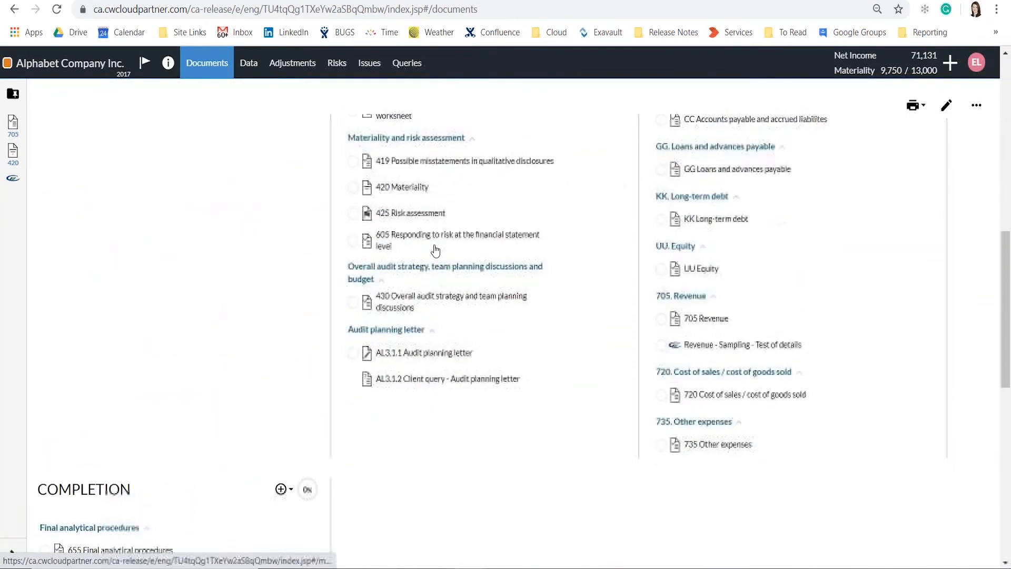
left_click(737, 346)
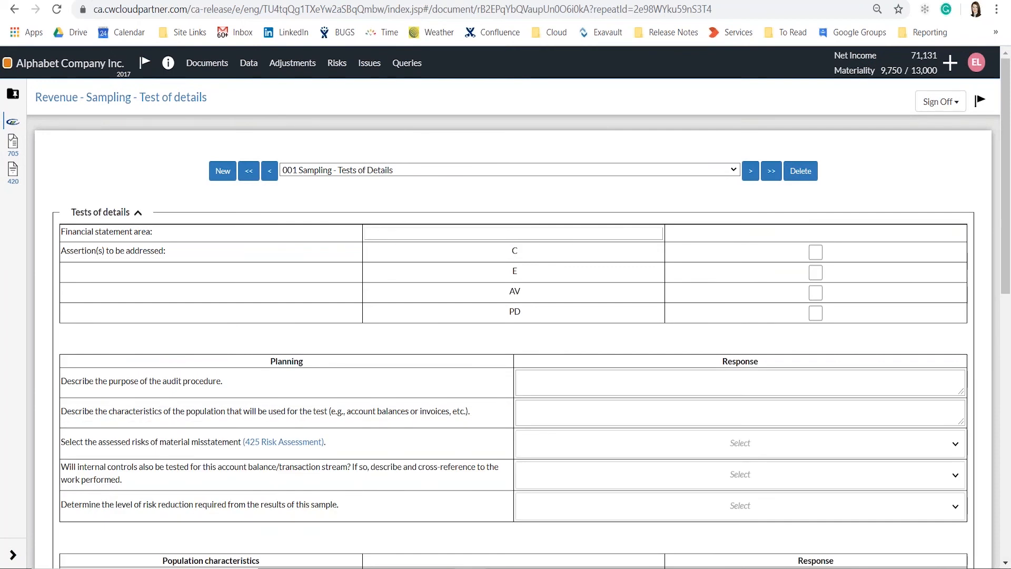
left_click(816, 254)
left_click(816, 272)
left_click(816, 293)
In the Planning section, set assessed risks of material misstatement to High, internal controls tested to No, and required risk reduction to Moderate.
scroll(759, 281, "down", 3)
left_click(758, 298)
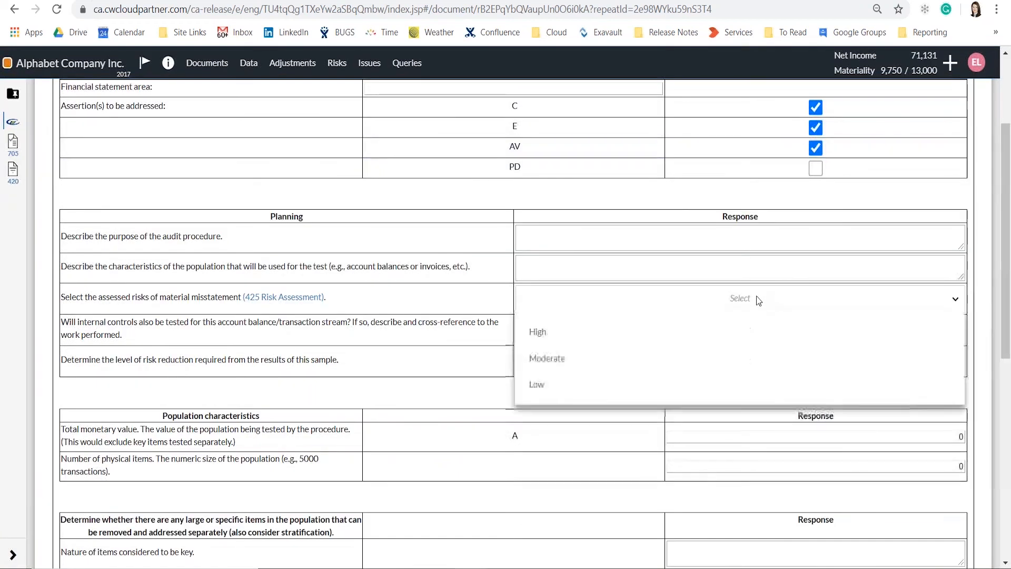
left_click(623, 332)
left_click(697, 339)
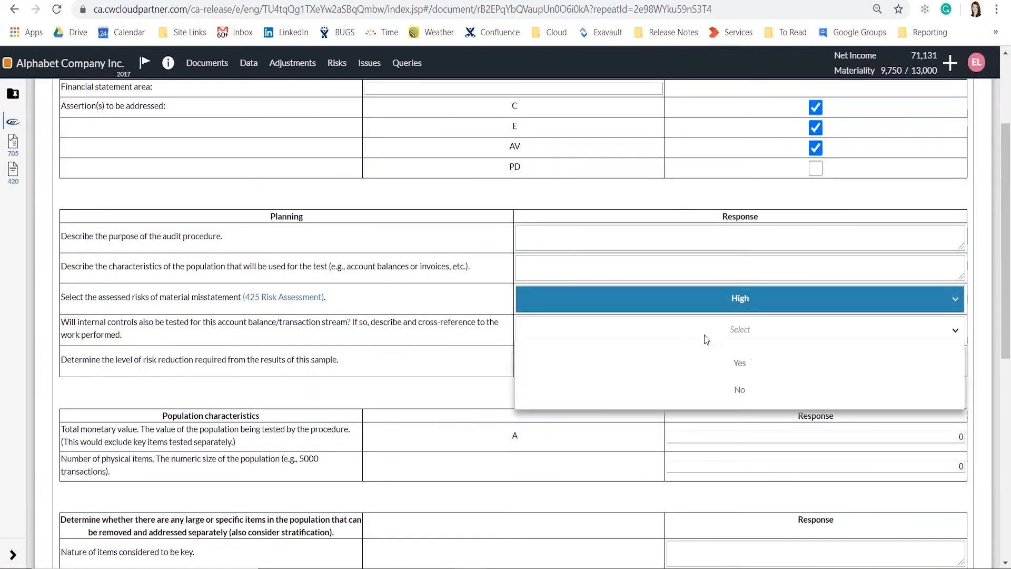
left_click(694, 392)
left_click(690, 363)
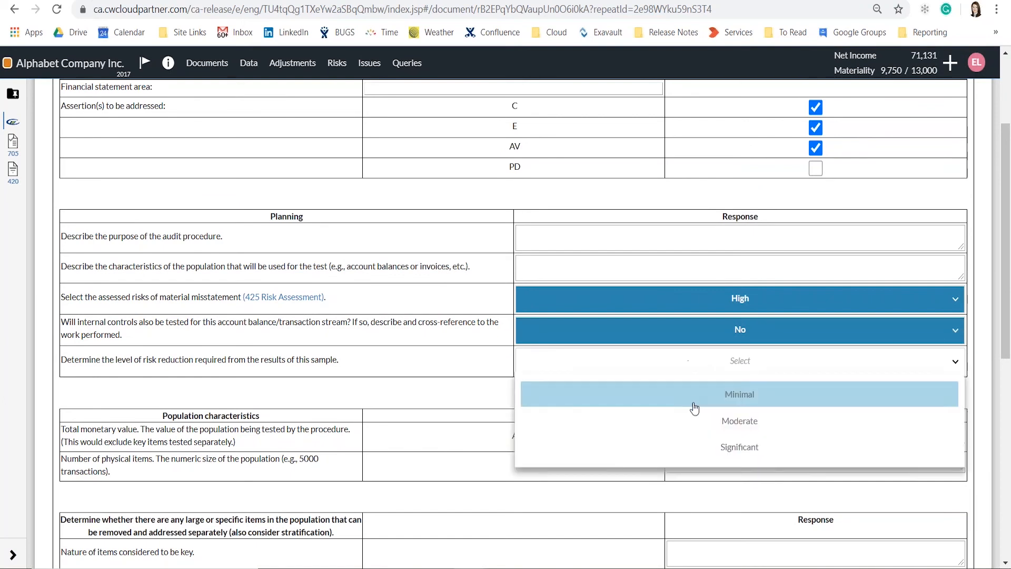
left_click(694, 426)
Enter 267101 as the total monetary value of the population under Population characteristics.
scroll(571, 390, "down", 2)
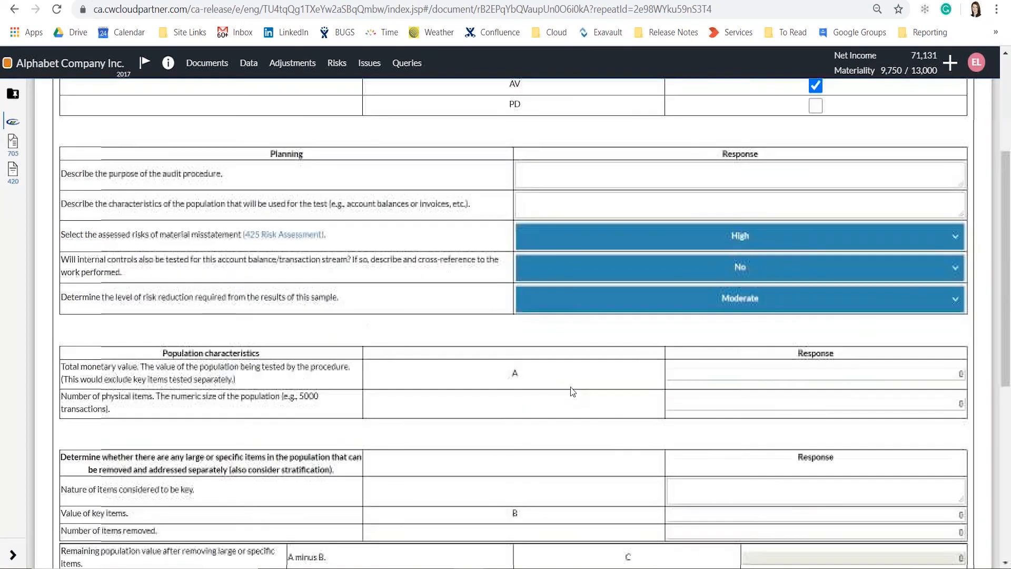
left_click(877, 363)
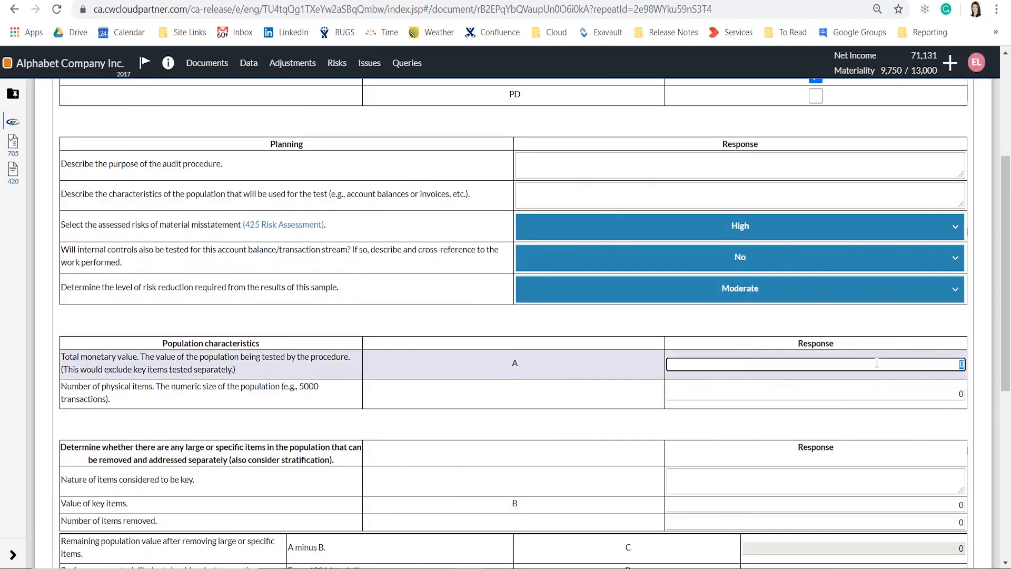
type("267101")
left_click(769, 393)
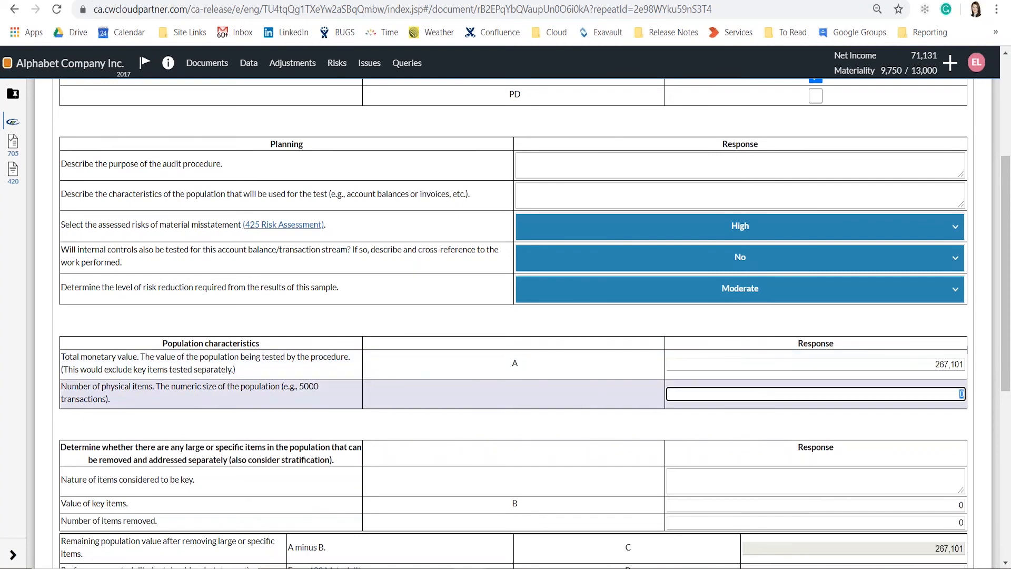
Go to the engagement's transactions data and filter it to the Revenue area only.
left_click(255, 74)
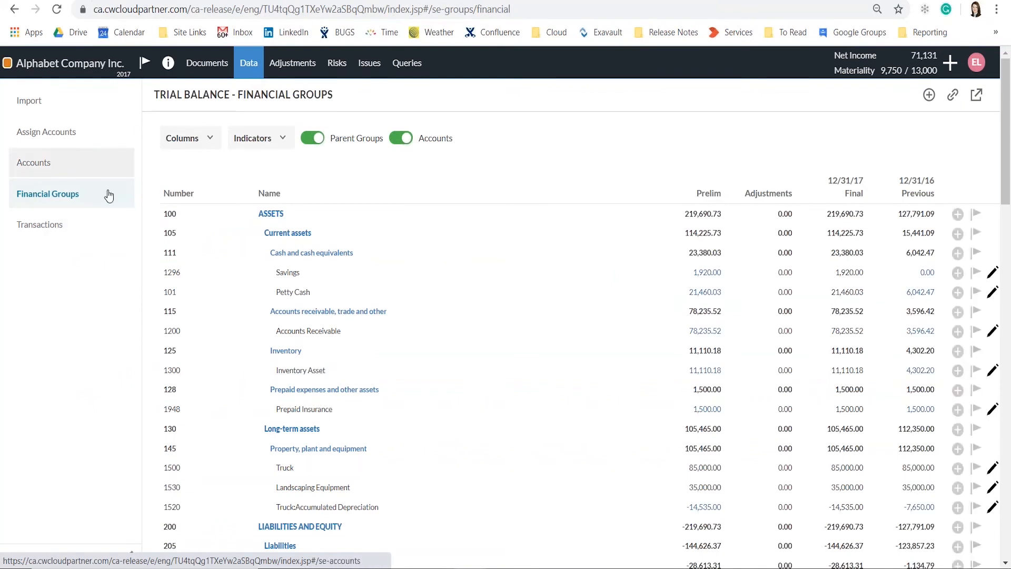
left_click(58, 232)
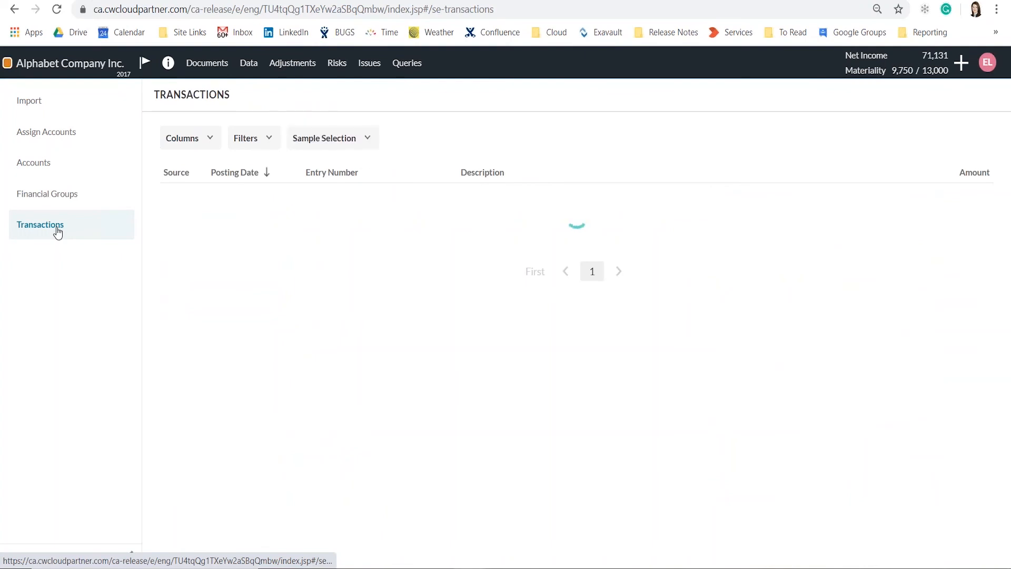
left_click(247, 142)
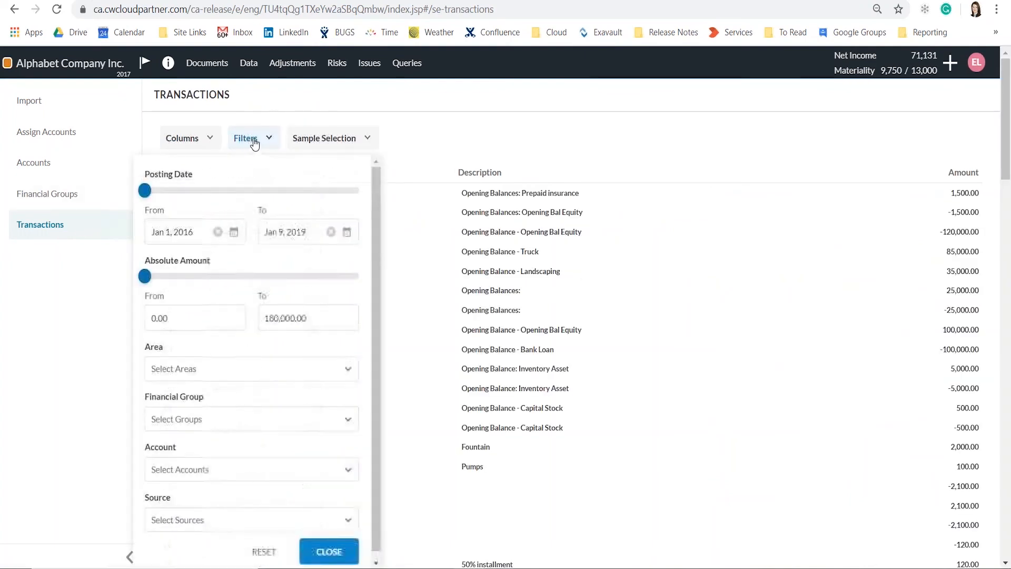
left_click(241, 367)
scroll(274, 480, "down", 3)
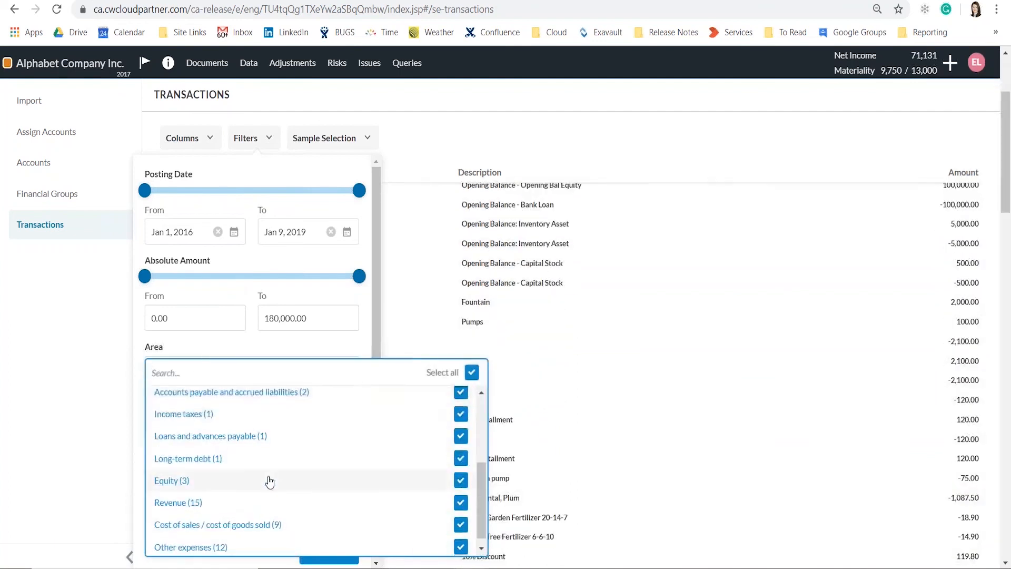
left_click(472, 373)
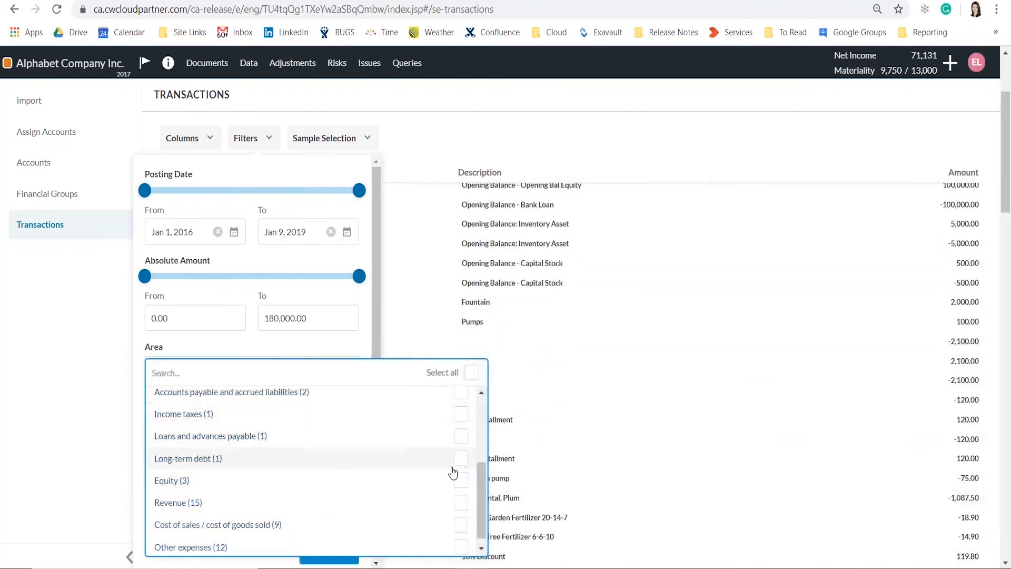
left_click(460, 502)
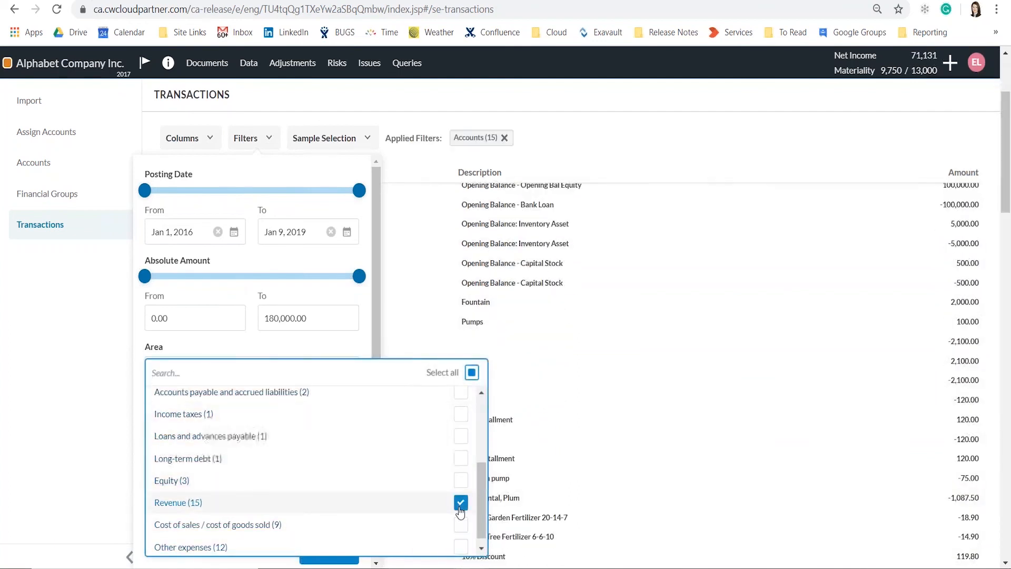
left_click(313, 269)
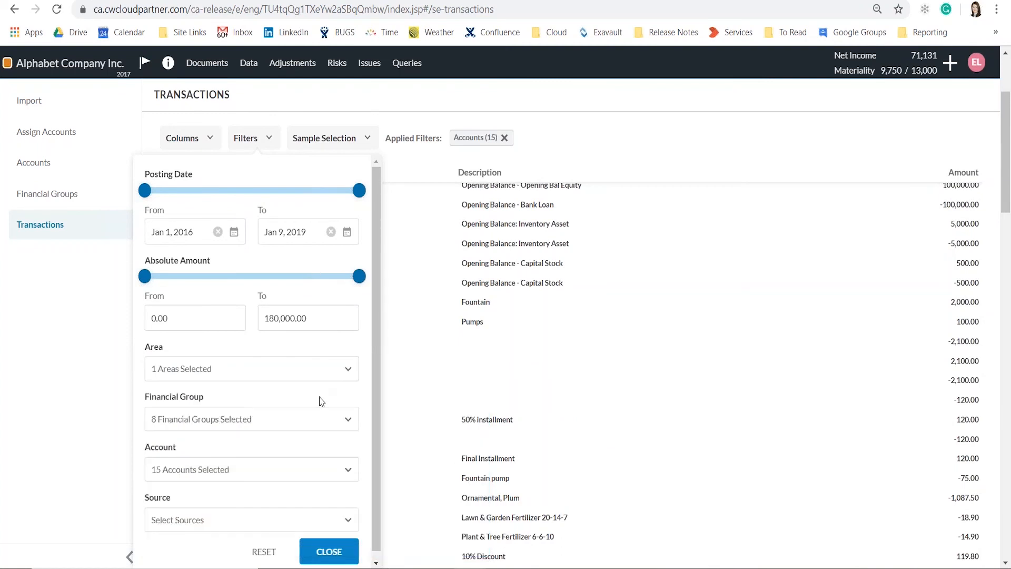
Exclude accounts 4026 Service, 4049 Retail Sales, 4200 Discounts and 4400 Markup Income from the transaction filter and apply it.
scroll(295, 454, "down", 1)
left_click(305, 469)
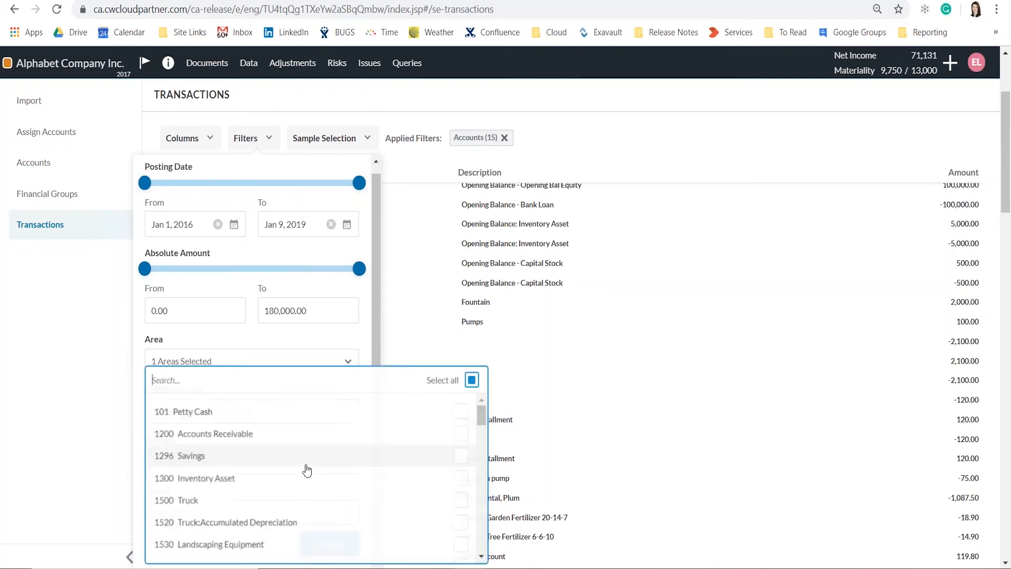
scroll(430, 419, "down", 2)
scroll(429, 420, "down", 5)
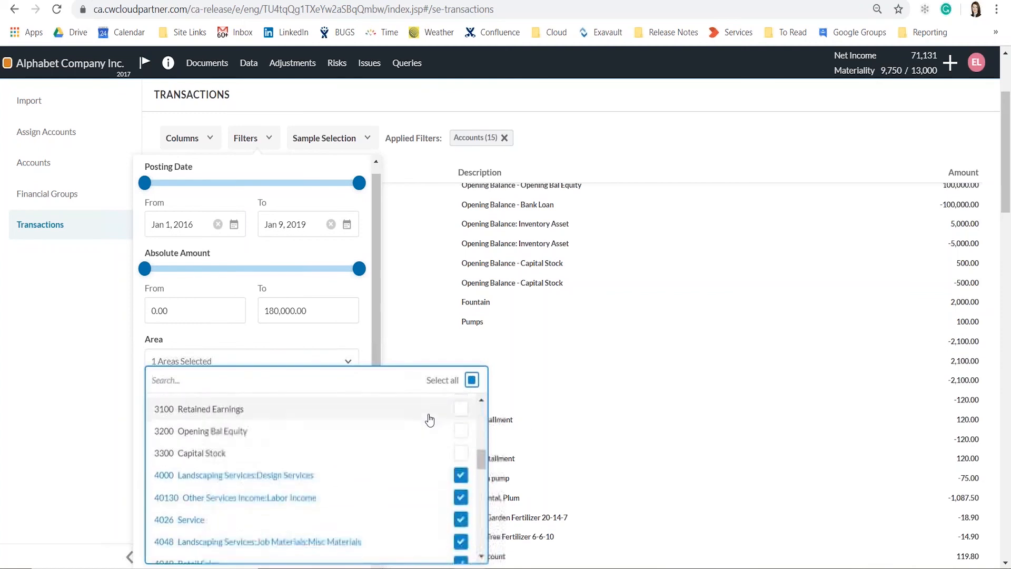
scroll(420, 454, "down", 3)
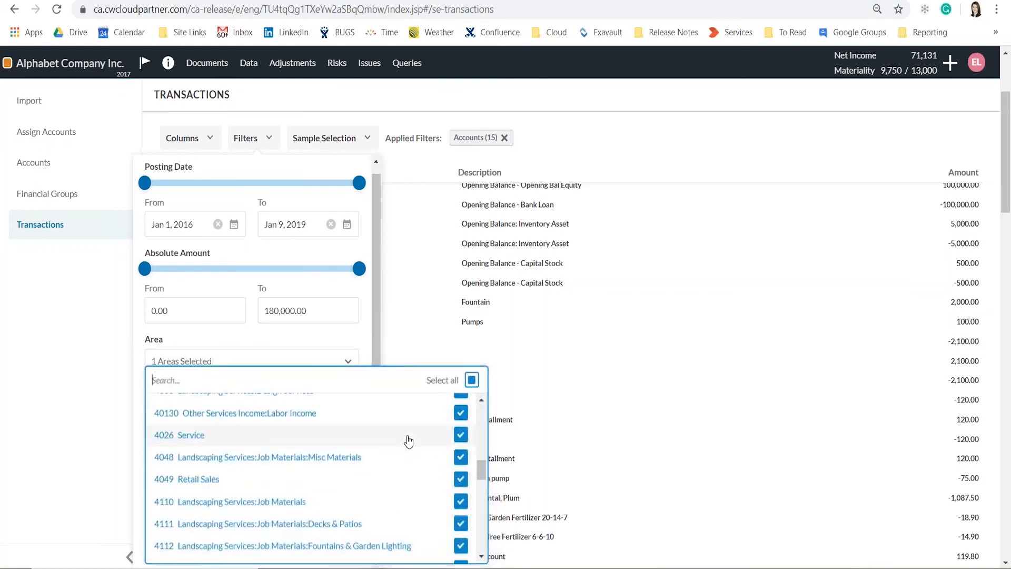
left_click(457, 435)
left_click(457, 478)
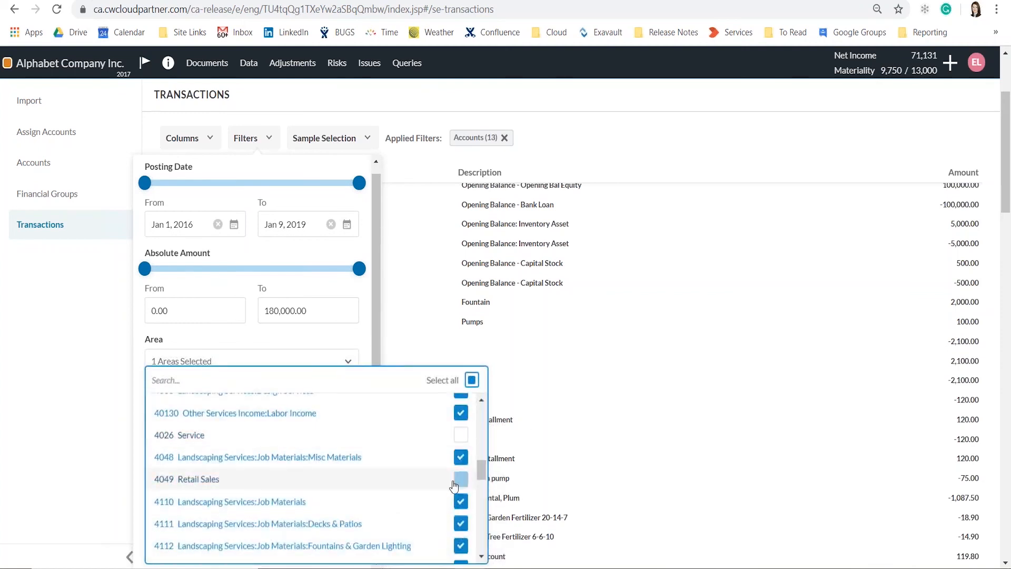
scroll(420, 477, "down", 2)
scroll(419, 477, "down", 3)
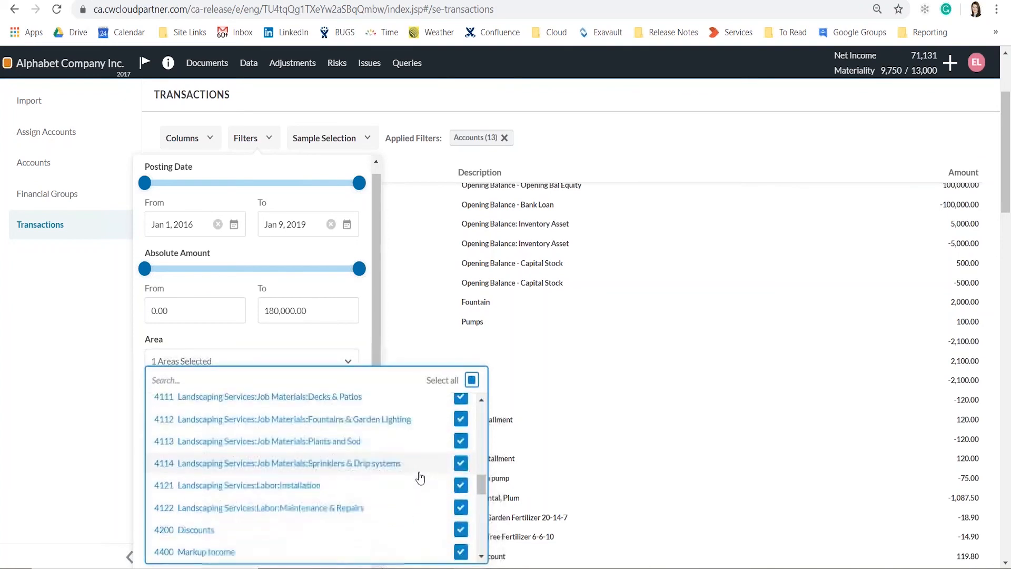
scroll(398, 456, "down", 2)
left_click(460, 480)
left_click(461, 502)
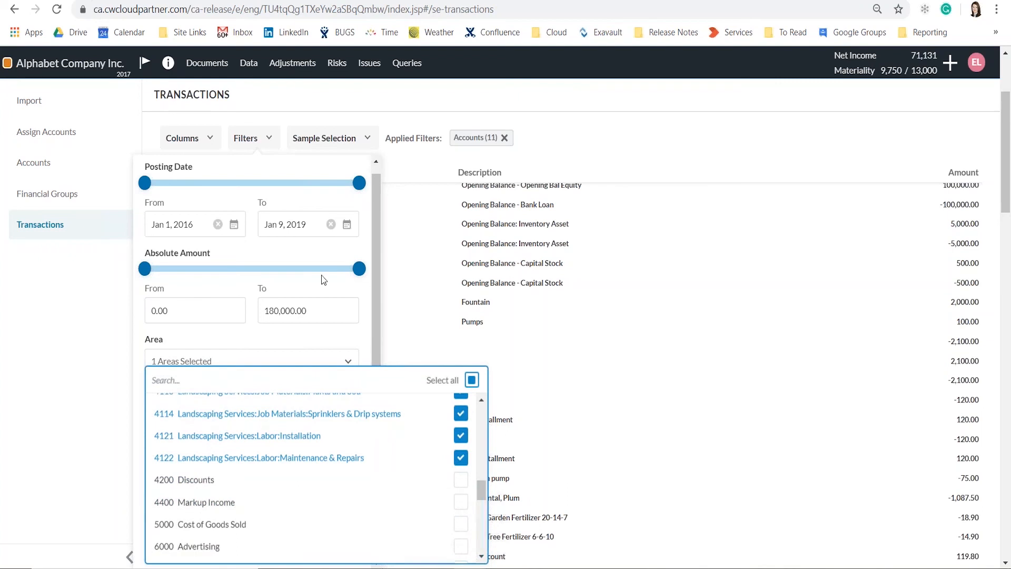
left_click(370, 307)
left_click(315, 547)
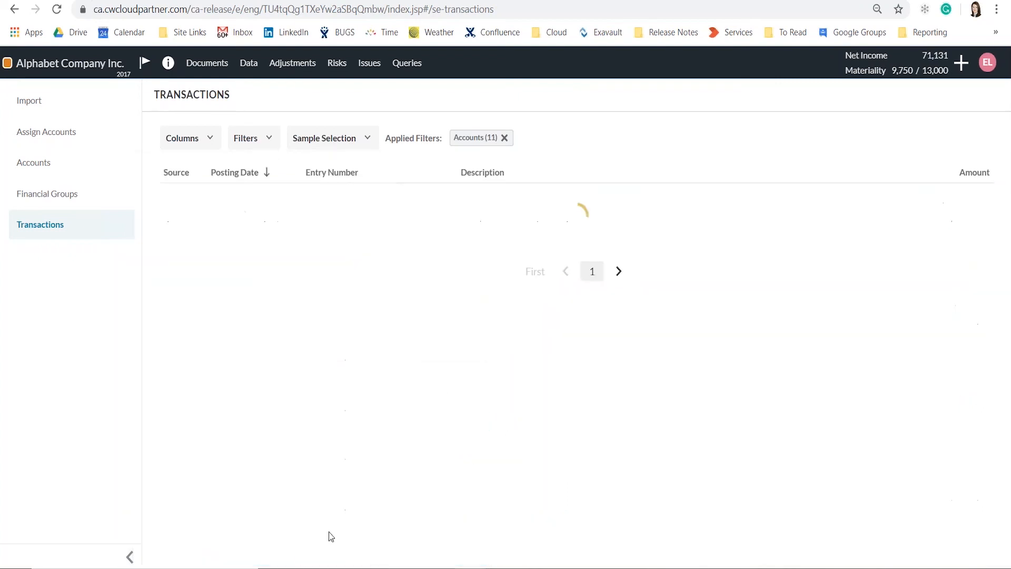
Check the population size of the filtered transactions in Sample Selection and reopen the Revenue - Sampling - Test of details document.
left_click(353, 144)
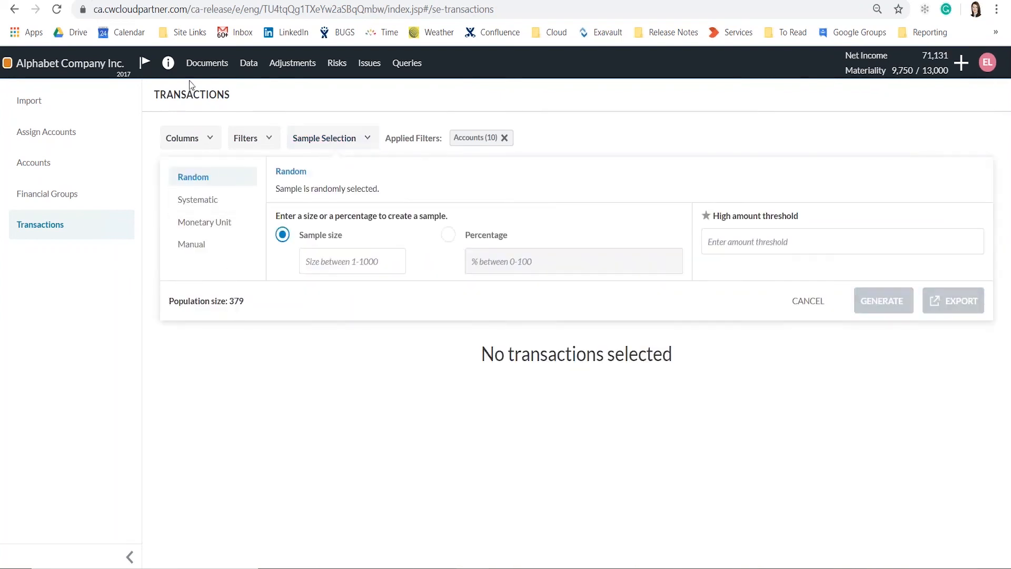
left_click(195, 67)
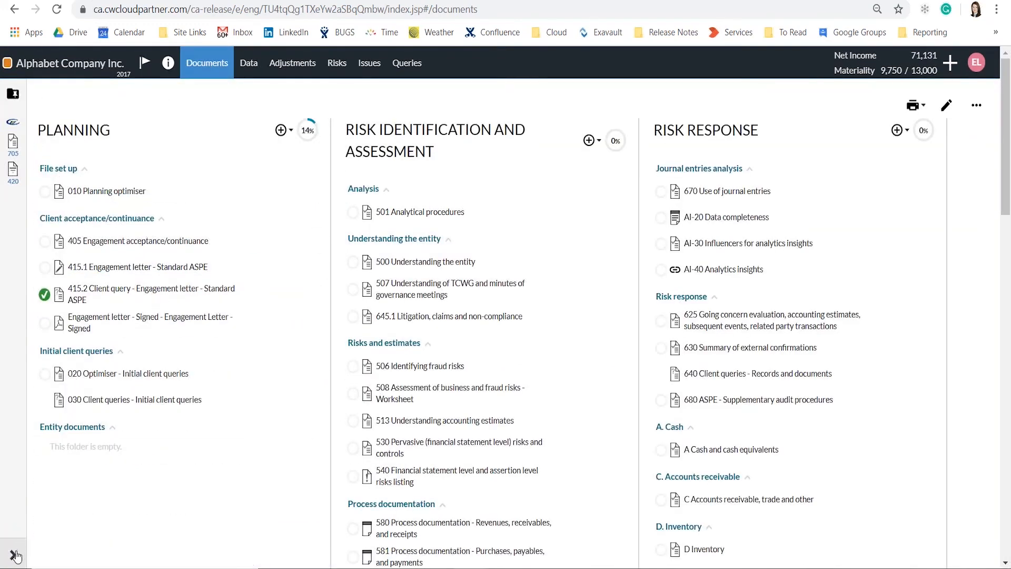
left_click(14, 555)
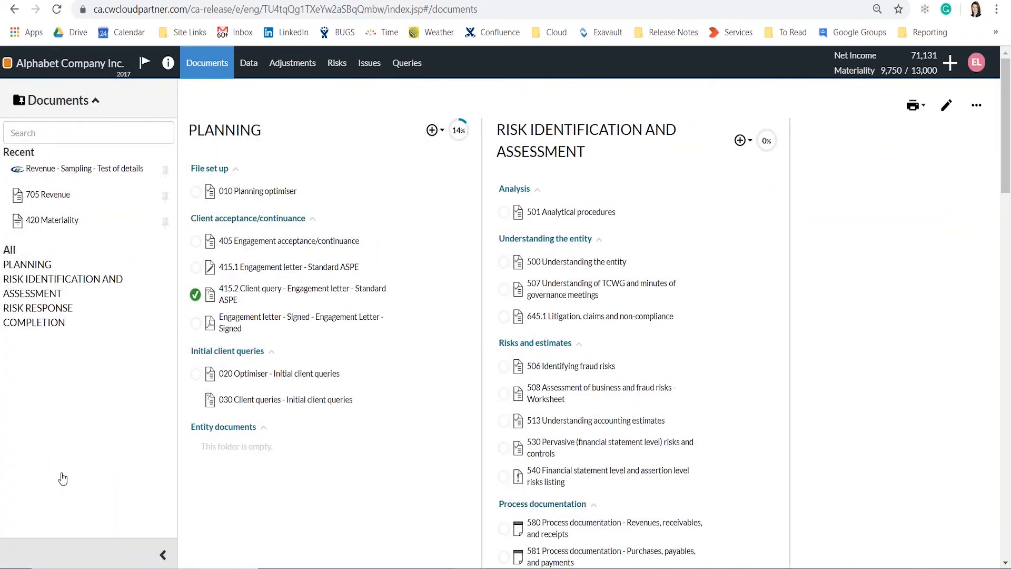
left_click(37, 173)
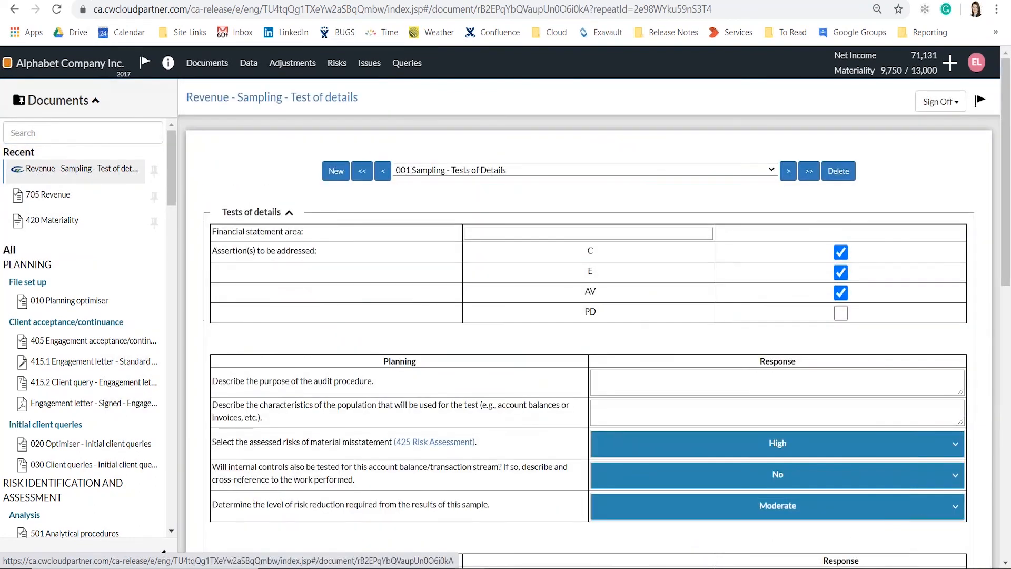
Enter 379 as the number of physical items under Population characteristics.
scroll(594, 286, "down", 6)
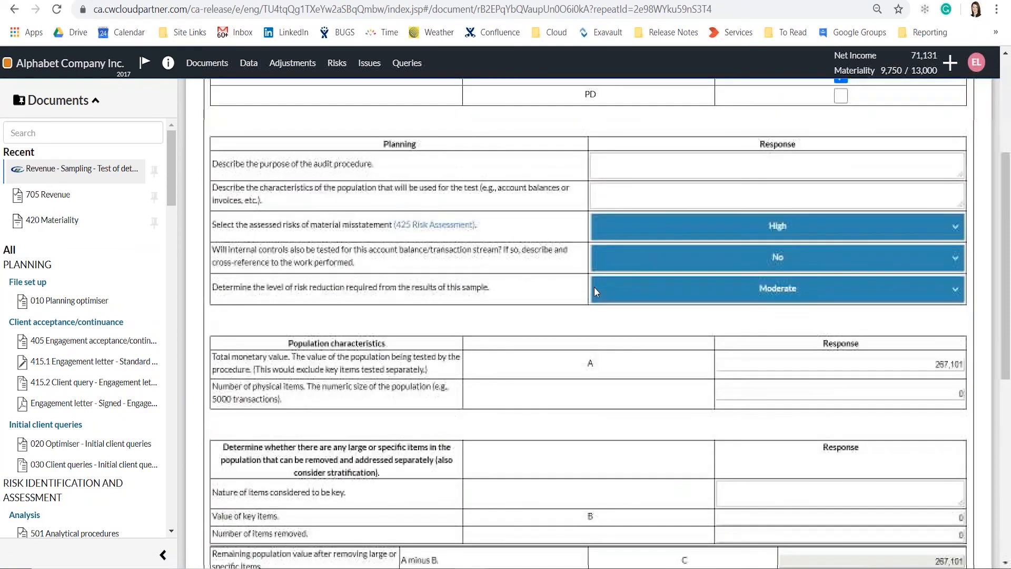
left_click(933, 323)
type("379")
key("Escape")
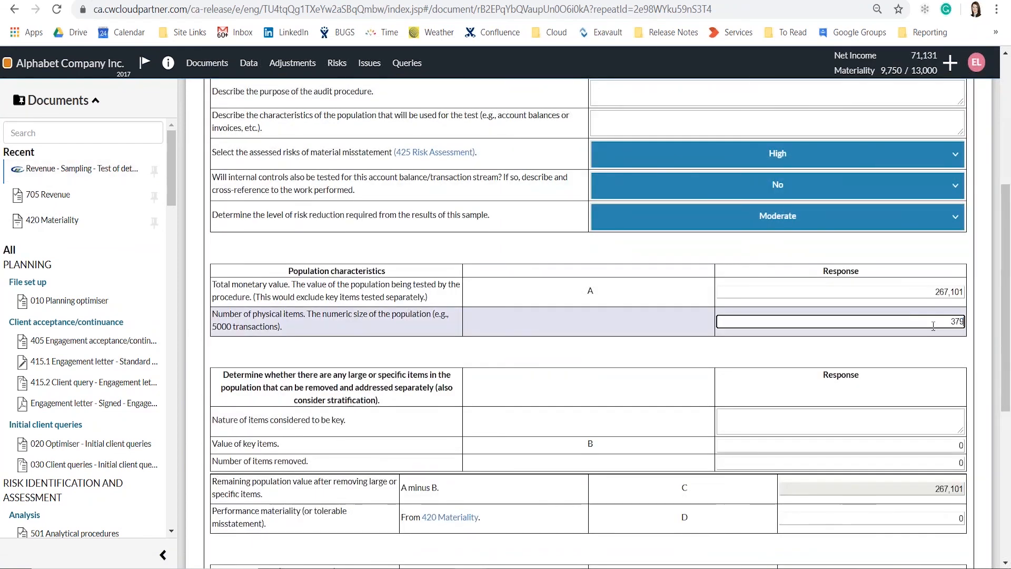
left_click(854, 355)
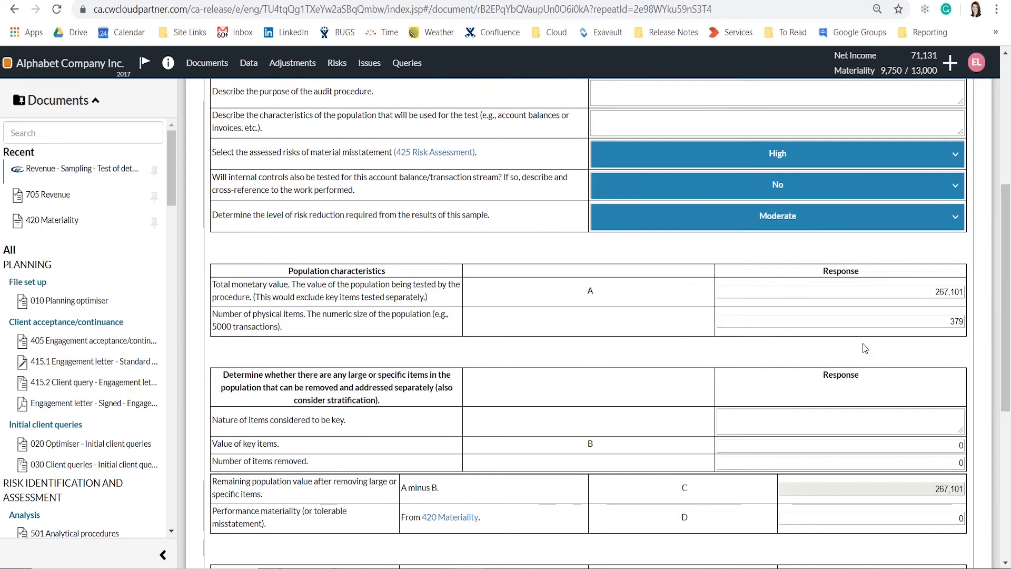
Enter 180000 as the value of key items and 1 as the number of items removed.
scroll(862, 343, "down", 1)
left_click(858, 372)
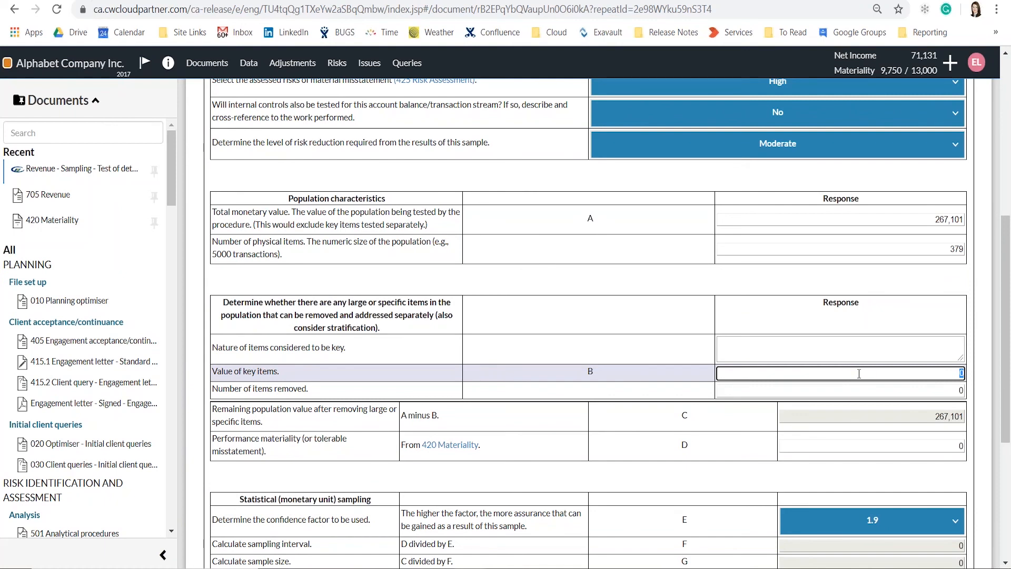
type("18")
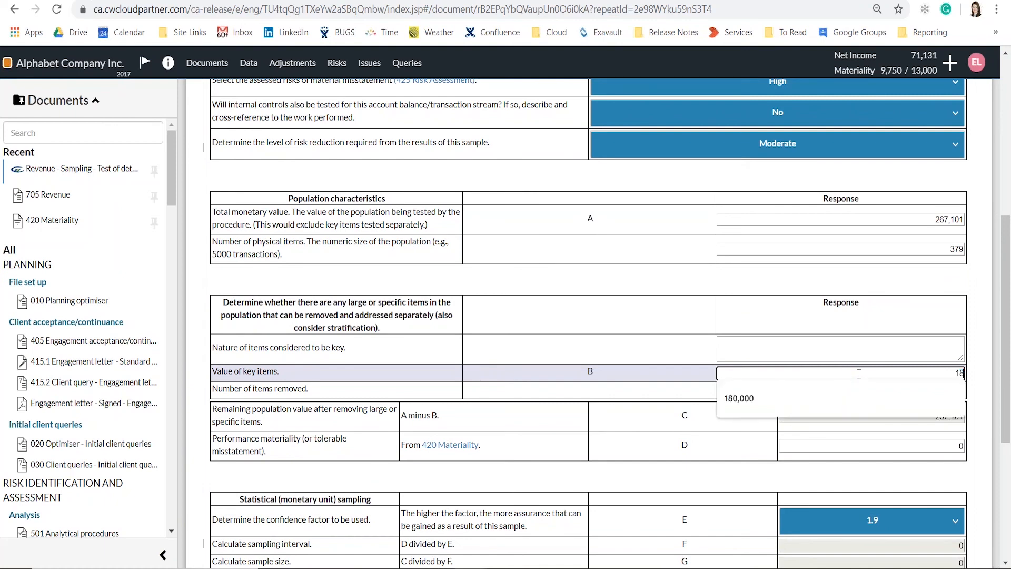
type("000")
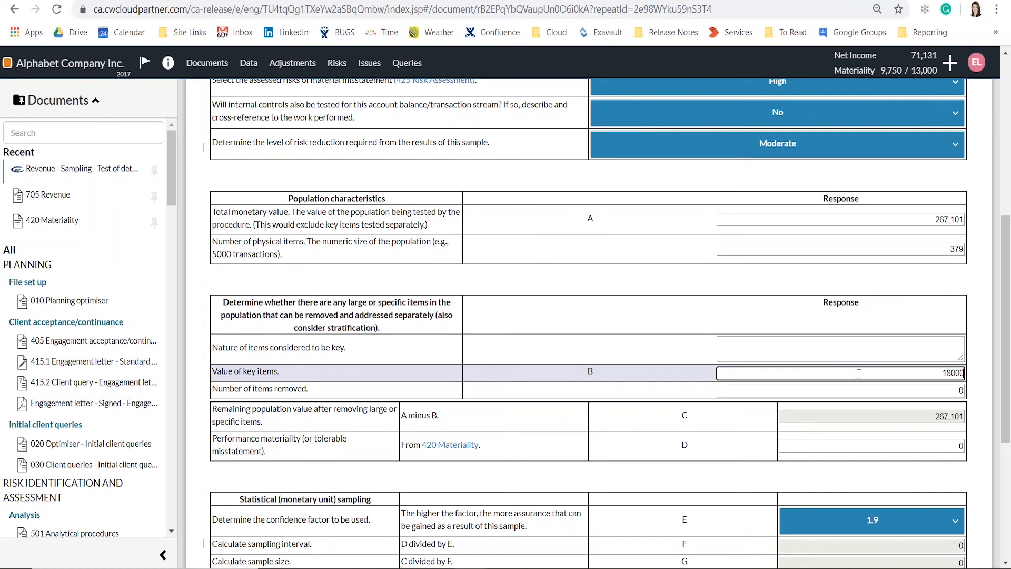
type("0")
left_click(935, 390)
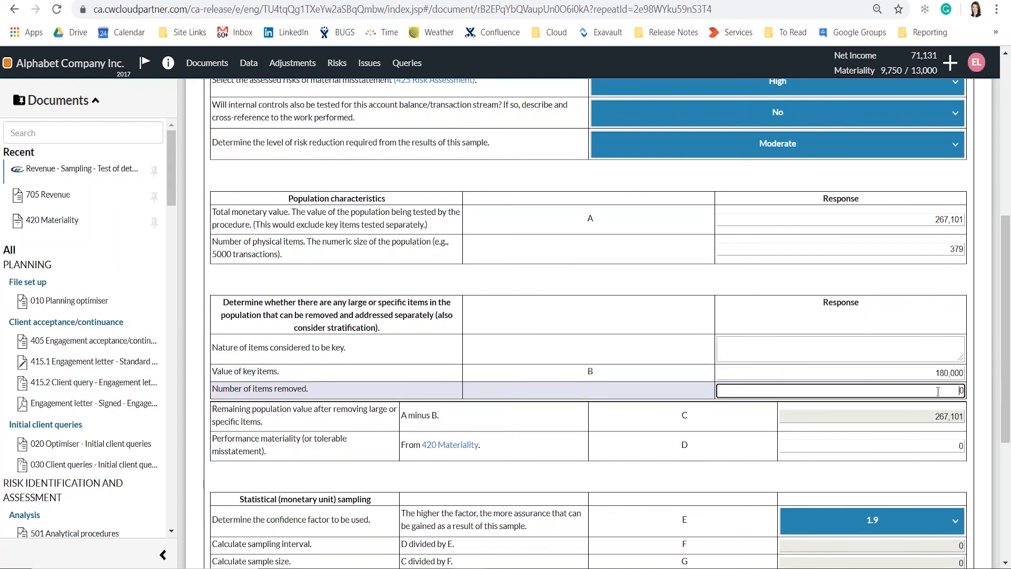
type("1")
left_click(892, 372)
Enter 9750 as performance materiality and review the statistical sampling interval, sample size and instructions below it.
scroll(891, 371, "down", 1)
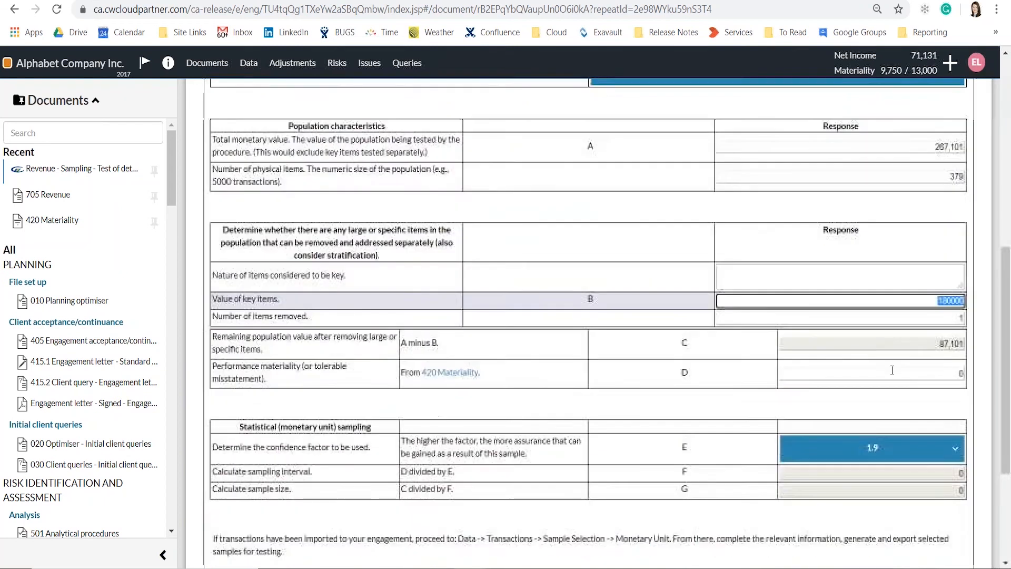
scroll(867, 352, "down", 1)
left_click(903, 301)
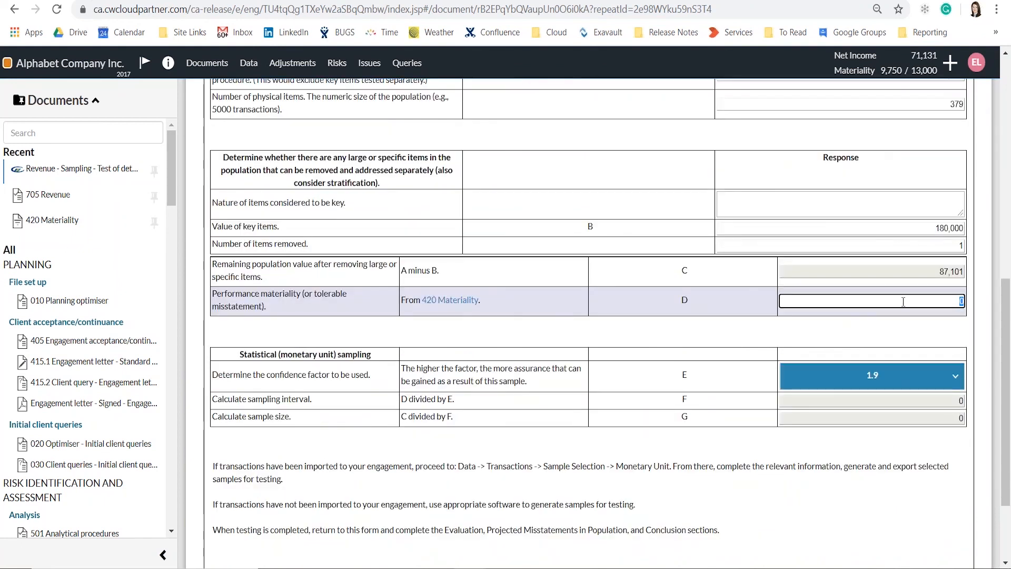
type("9750")
left_click(882, 327)
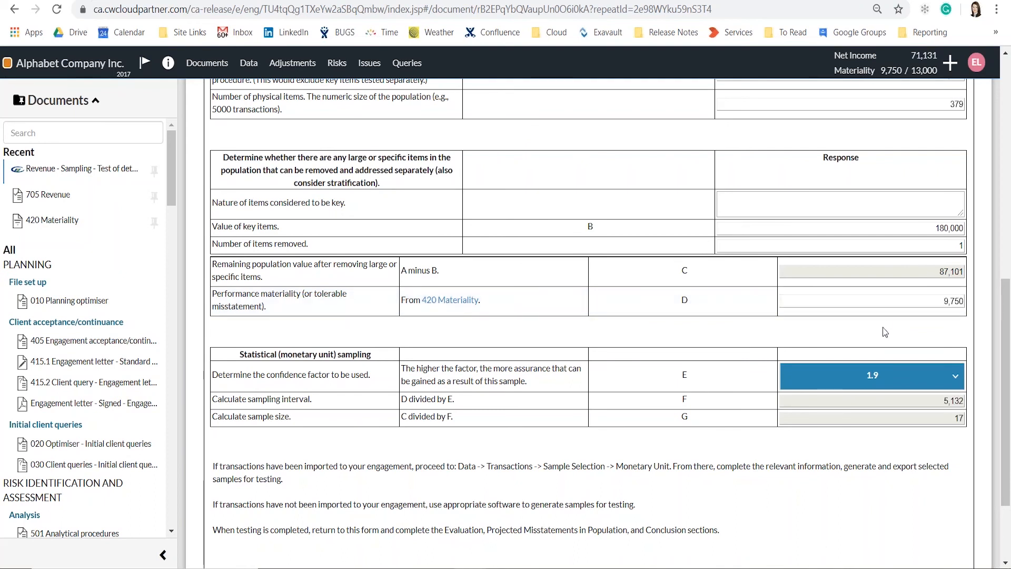
scroll(882, 327, "down", 1)
scroll(882, 327, "down", 1)
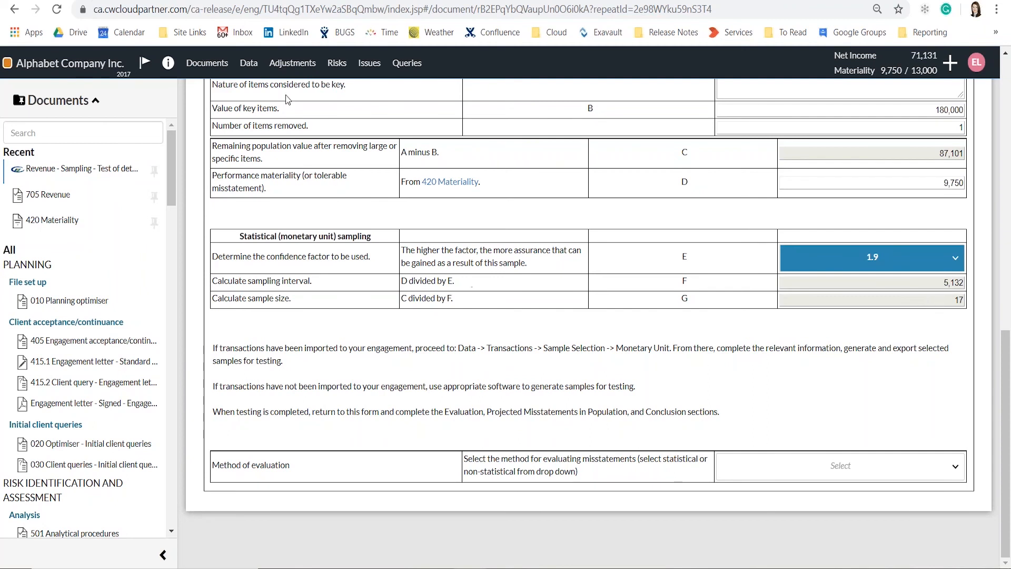
Open Sample Selection for the filtered transactions and choose the Monetary Unit method.
left_click(250, 63)
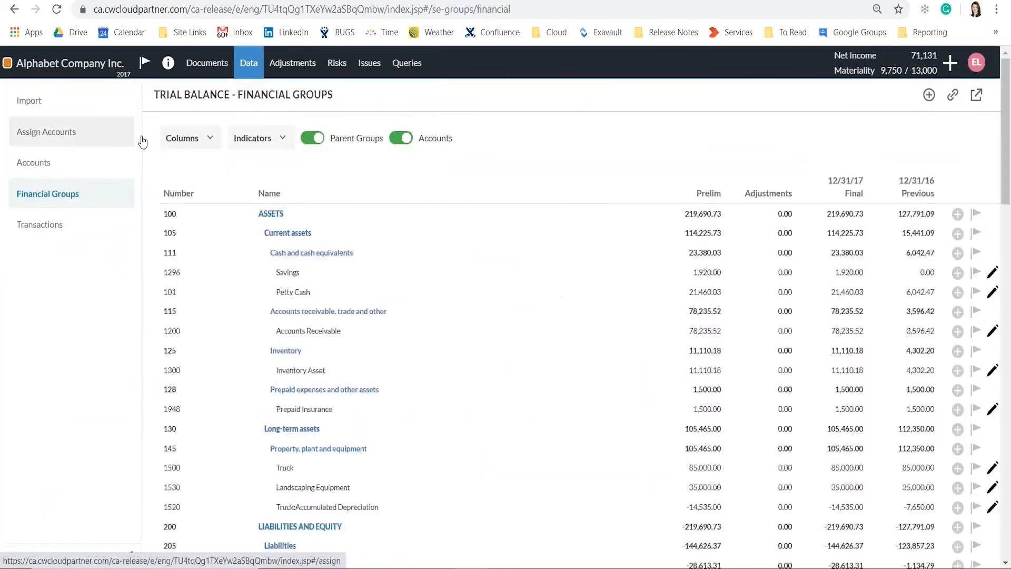
left_click(40, 224)
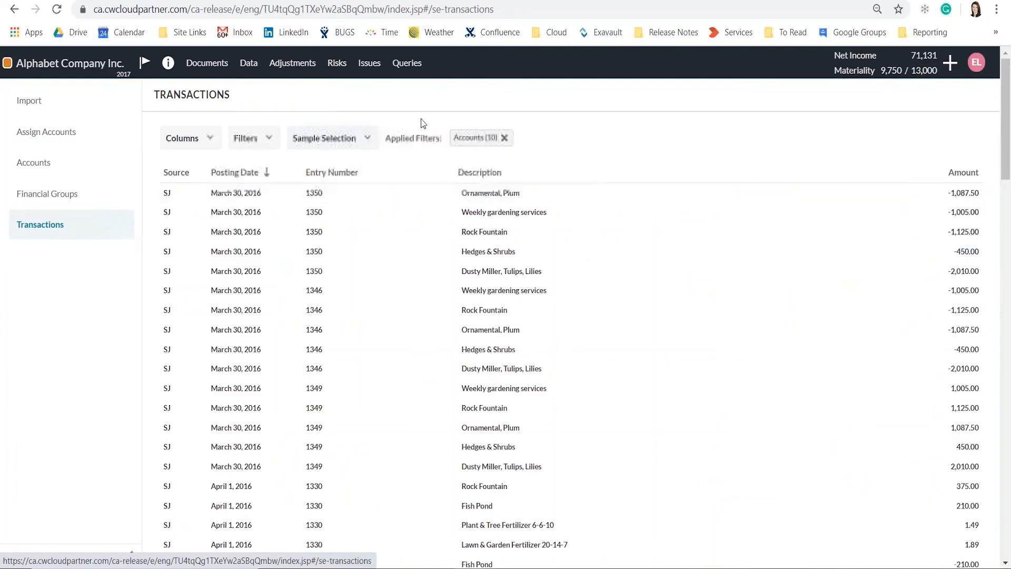
left_click(338, 149)
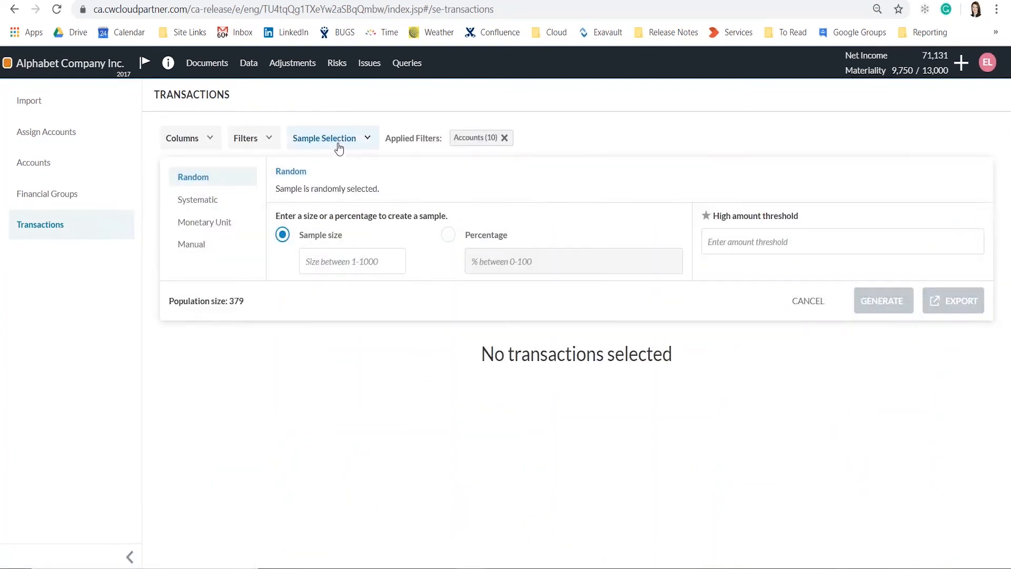
left_click(216, 227)
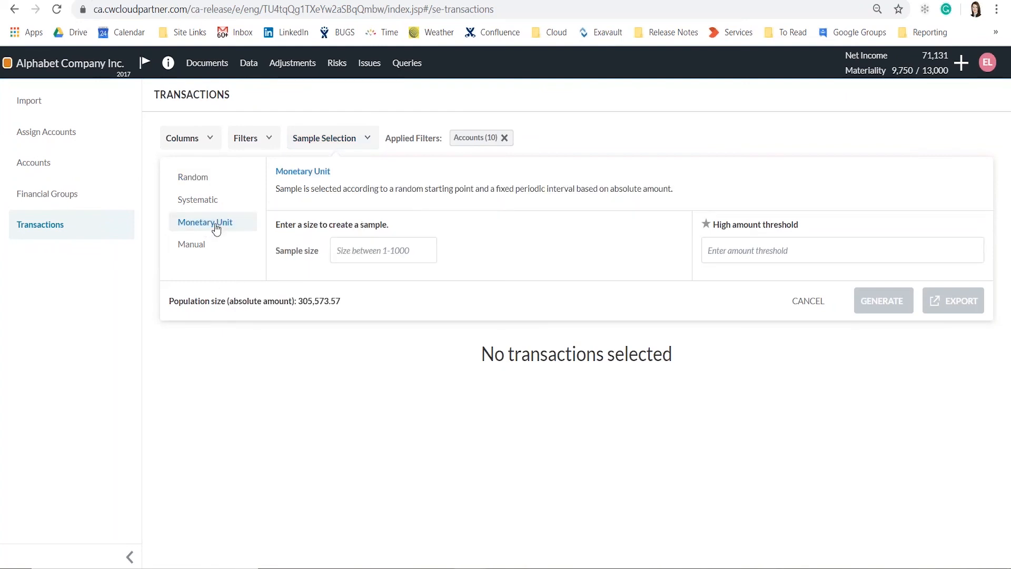
Generate a monetary unit sample with a sample size of 17 and a high amount threshold of 180,000, and review the selected transactions.
left_click(403, 246)
type("17")
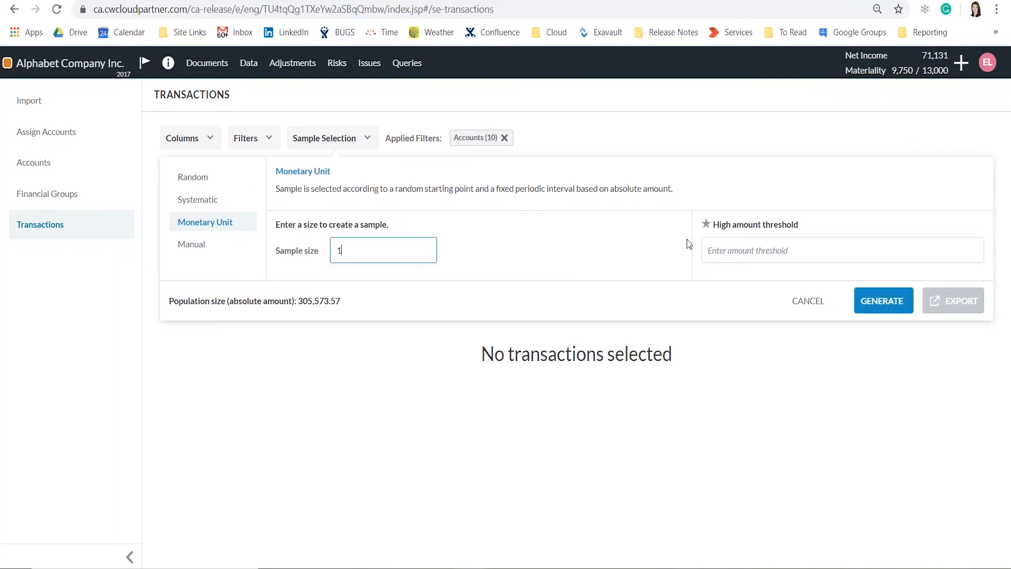
left_click(729, 248)
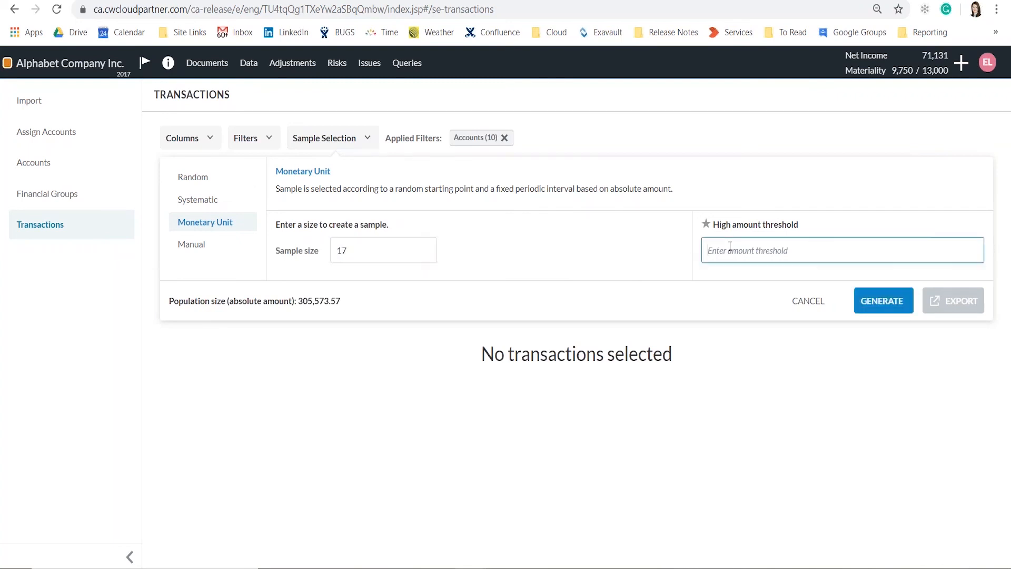
type("180")
type("000")
left_click(627, 239)
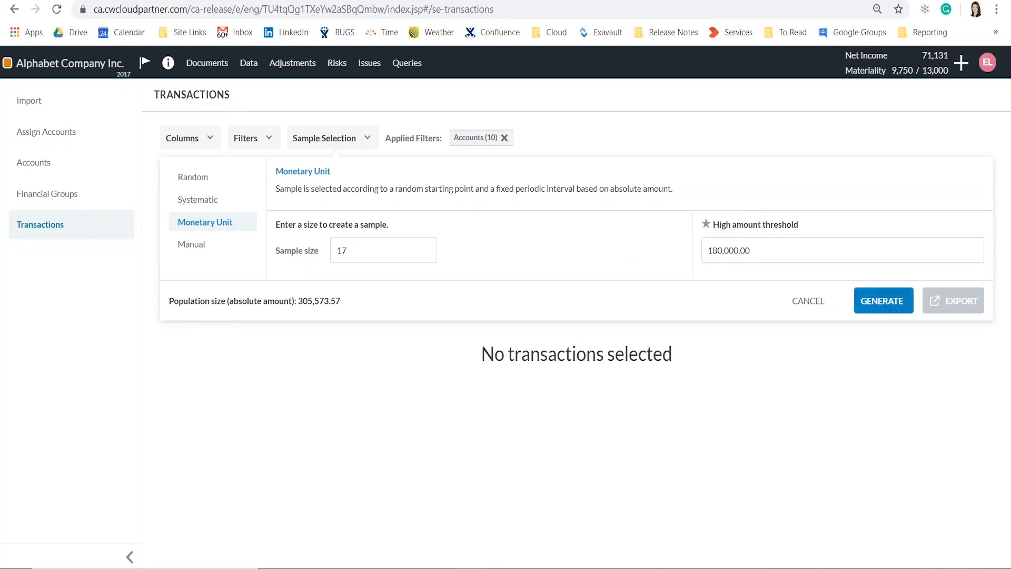
left_click(880, 308)
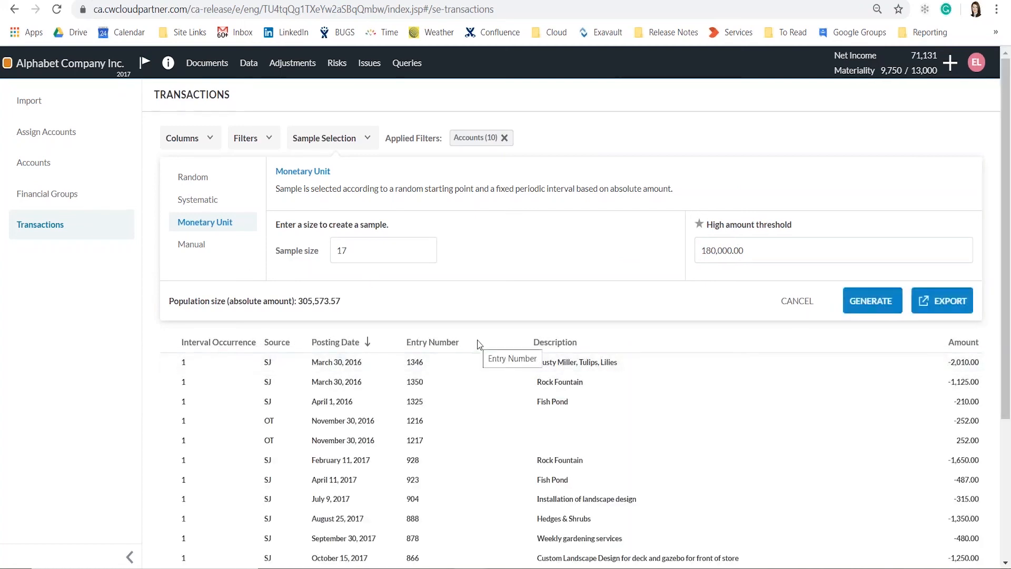
scroll(368, 383, "down", 5)
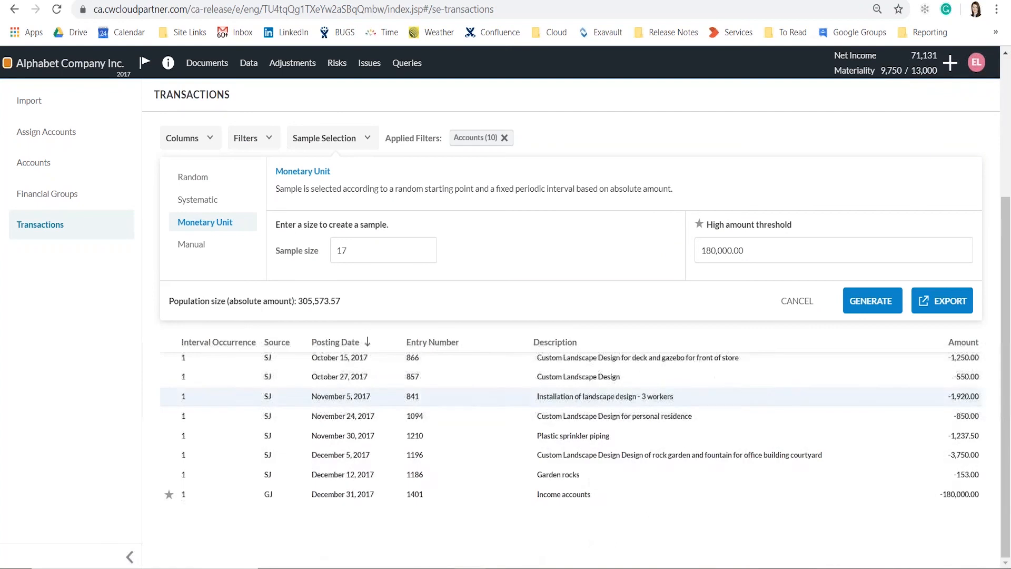
scroll(369, 383, "up", 5)
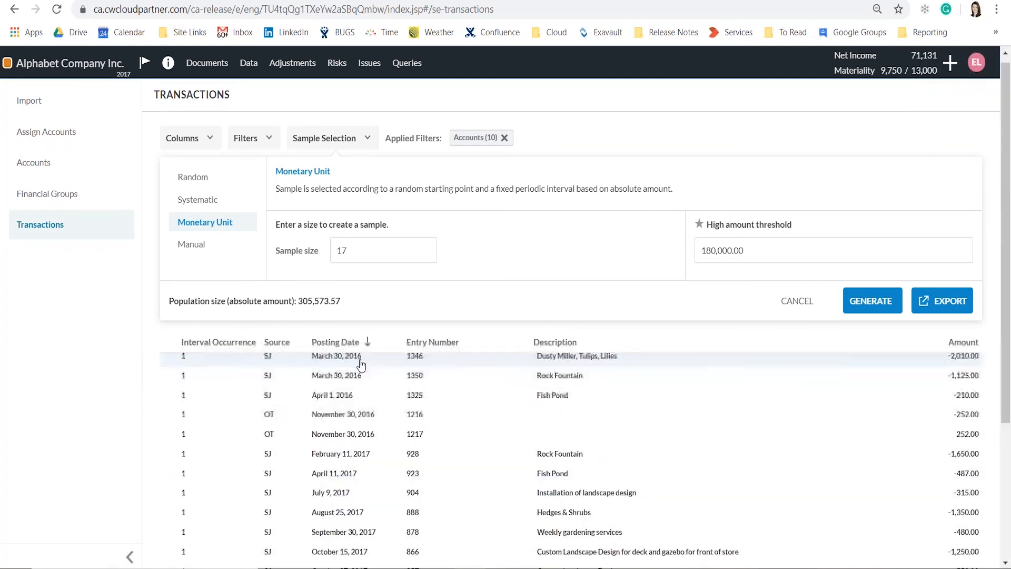
scroll(361, 364, "down", 3)
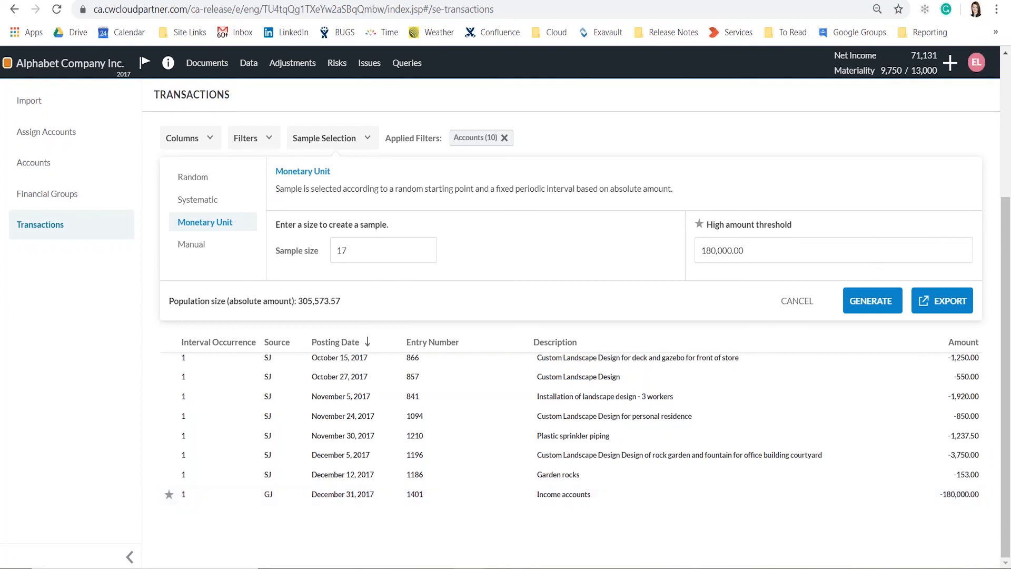
Export the generated sample to CSV, choosing a nature of test and reviewing the sample information.
left_click(937, 301)
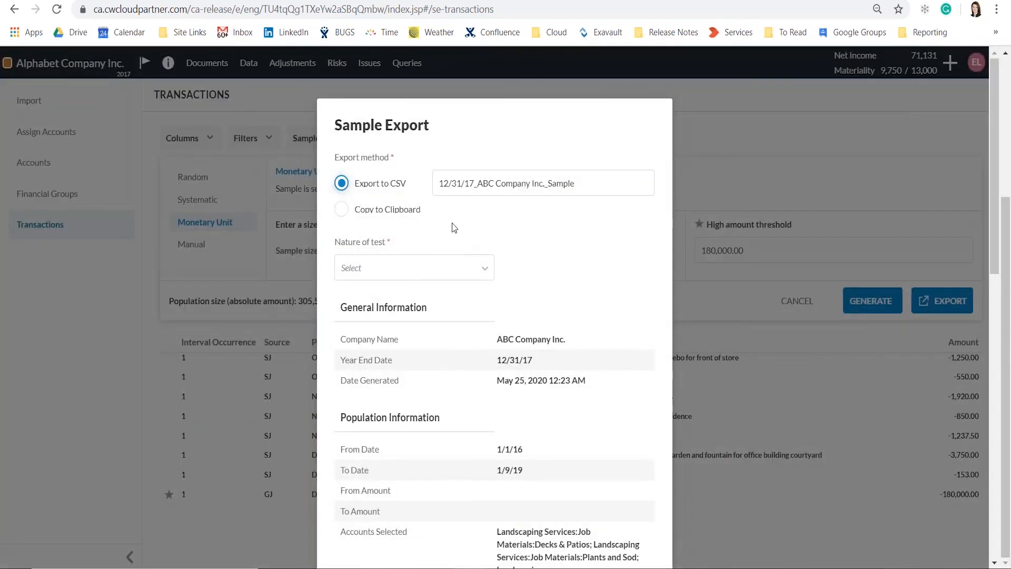
scroll(454, 227, "down", 1)
left_click(480, 195)
left_click(448, 225)
scroll(590, 177, "down", 12)
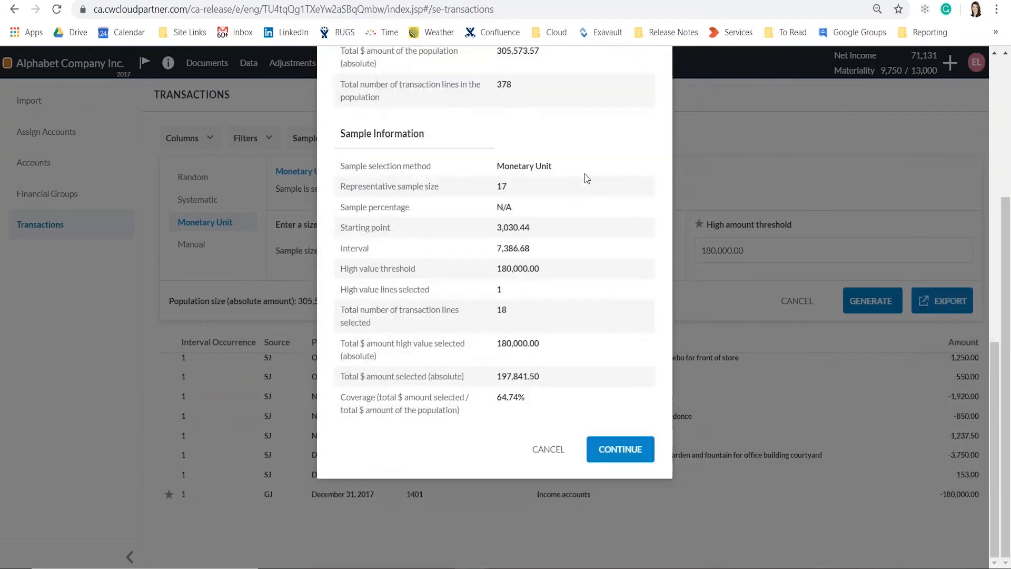
left_click(615, 451)
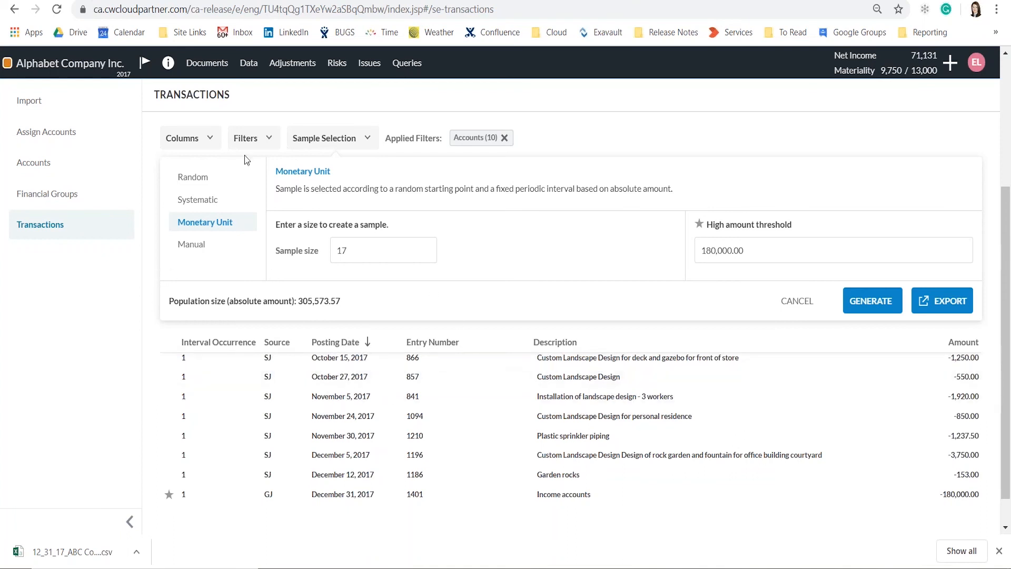
Return to the engagement documents and open AI-40 Analytics insights under Journal entries analysis.
left_click(203, 67)
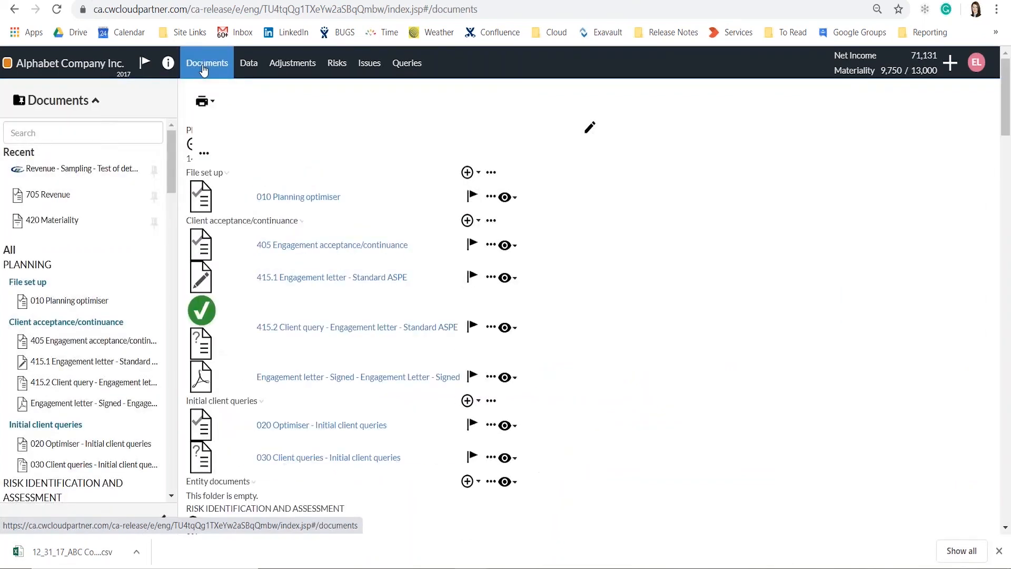
left_click(164, 516)
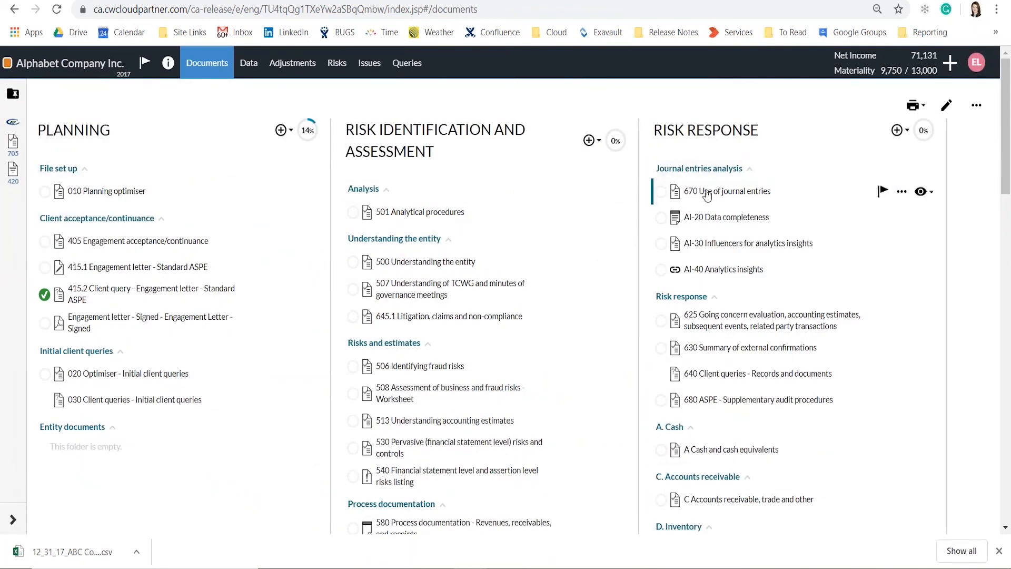
left_click(723, 273)
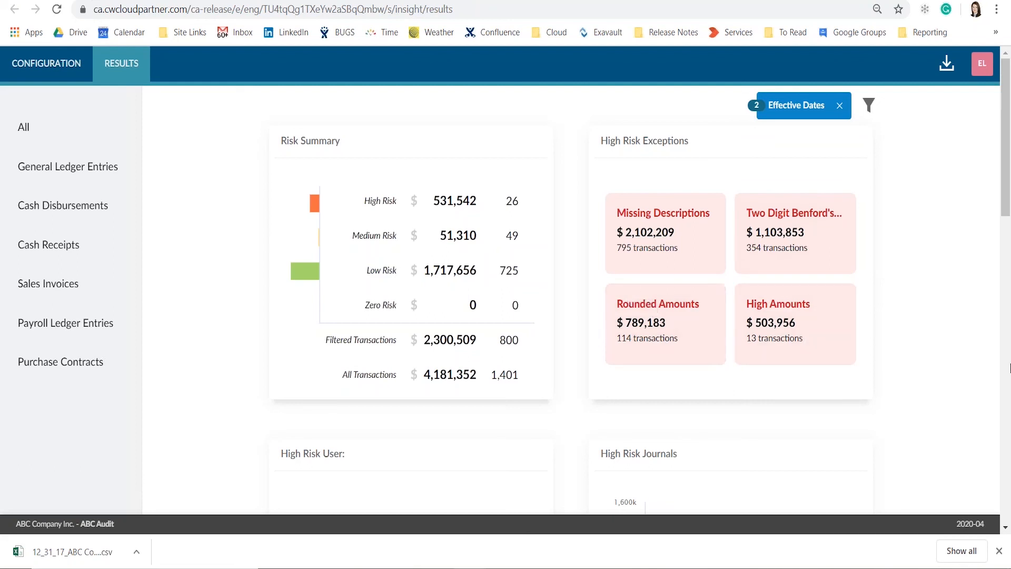
Expand Transaction No. 1401 in the analytics results and examine its entry lines and the Unusual Times test explanation.
left_click_drag(1004, 218, 991, 447)
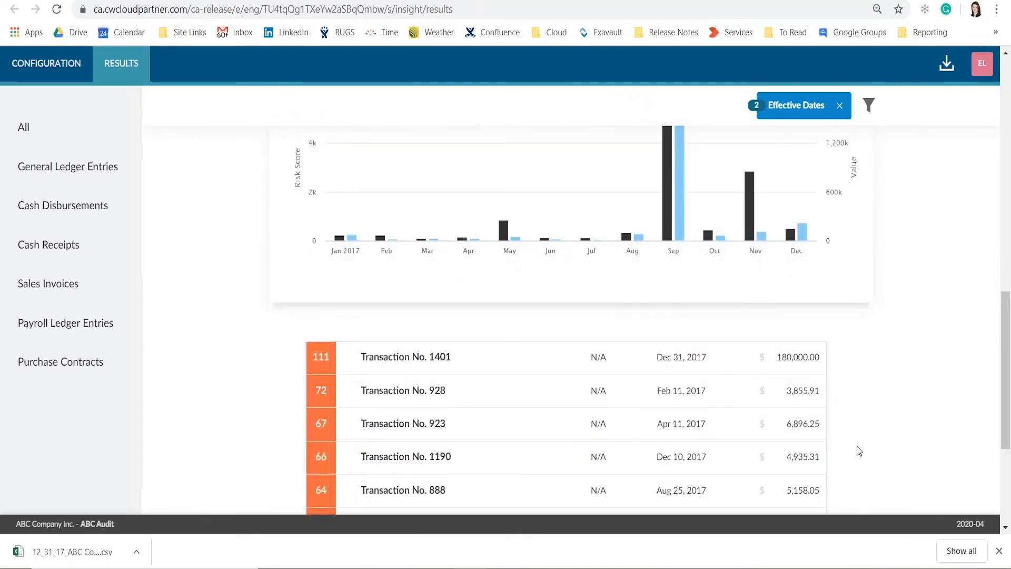
left_click(542, 363)
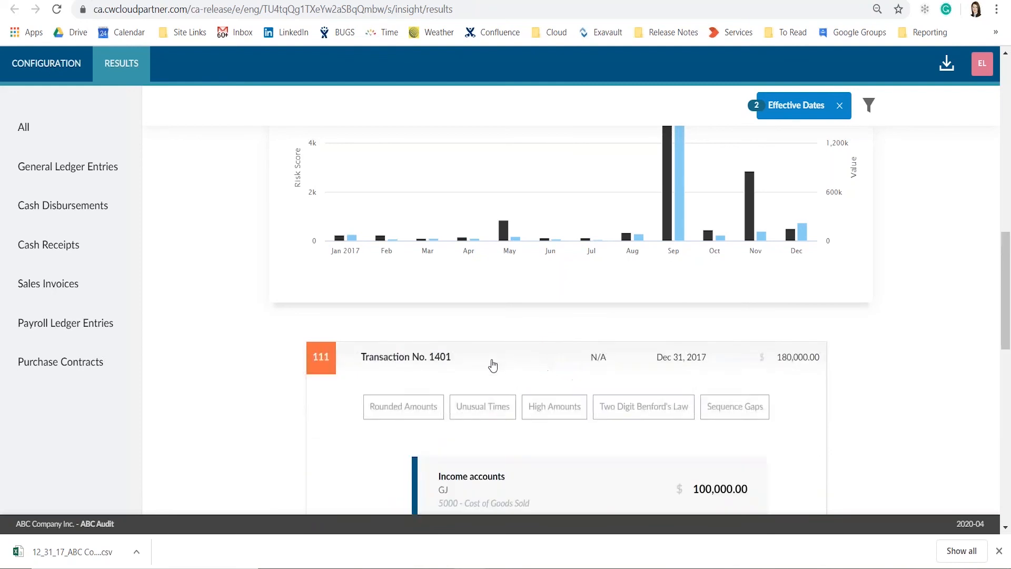
scroll(492, 365, "down", 2)
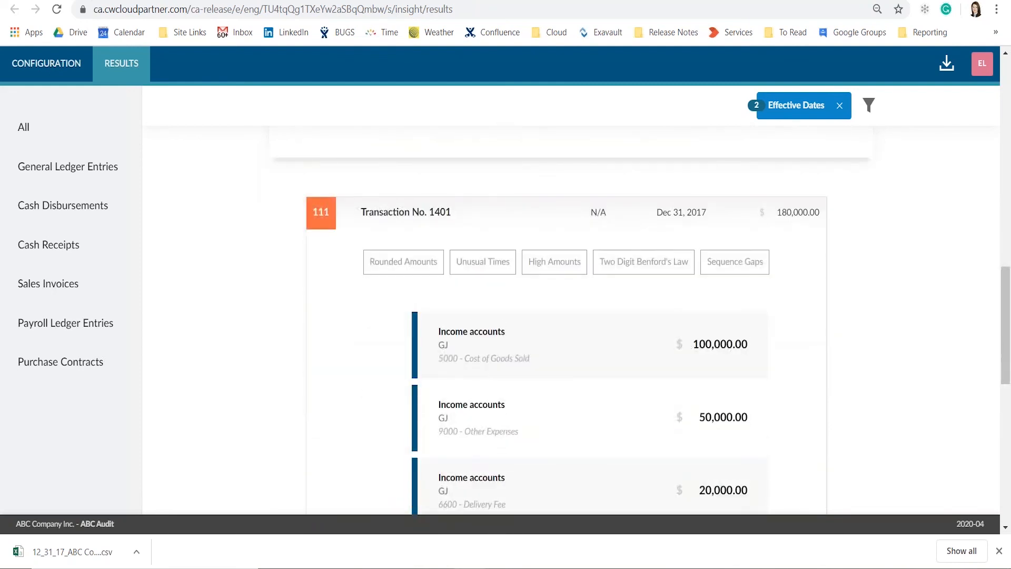
scroll(572, 330, "down", 1)
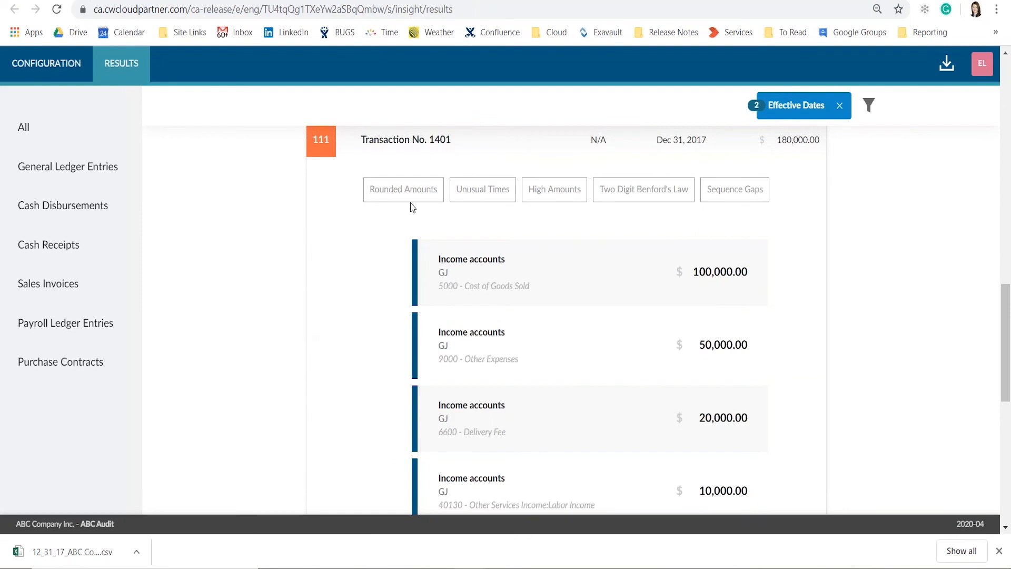
left_click(458, 189)
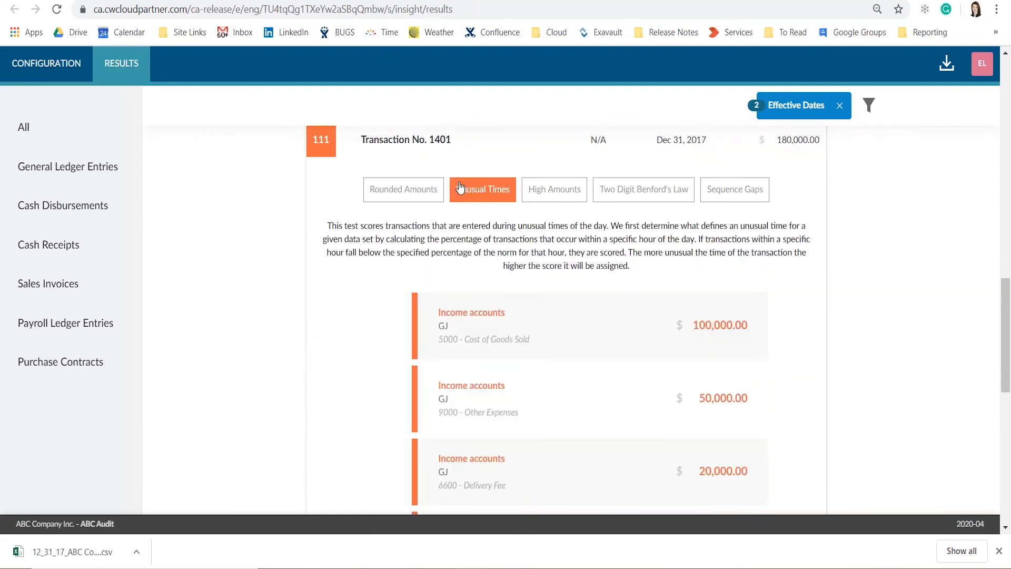
scroll(492, 291, "down", 2)
scroll(492, 291, "up", 3)
left_click(480, 262)
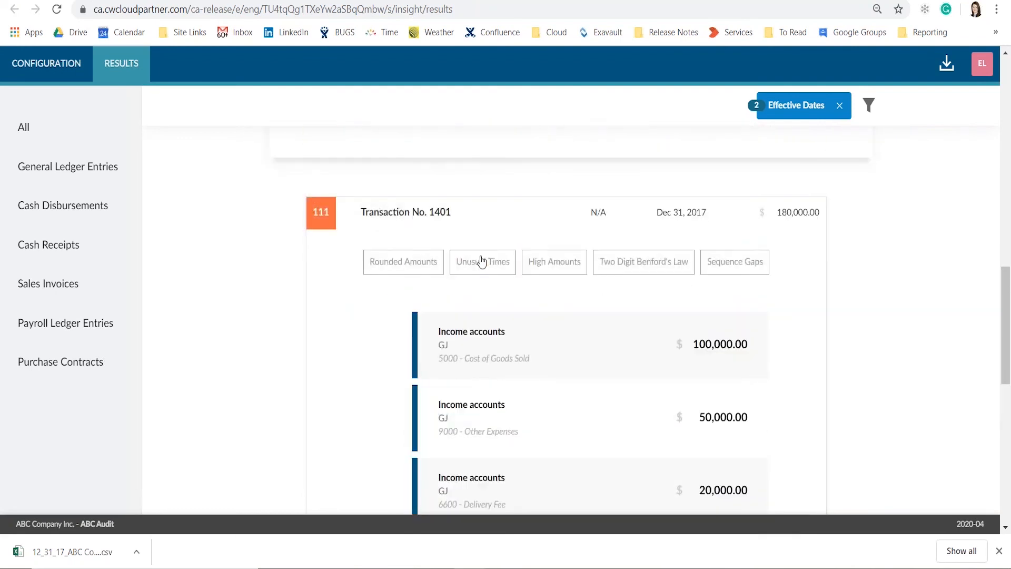
Open the analytics test configuration, review the available tests and exclude the Two Digit Benford's Law test.
left_click(59, 67)
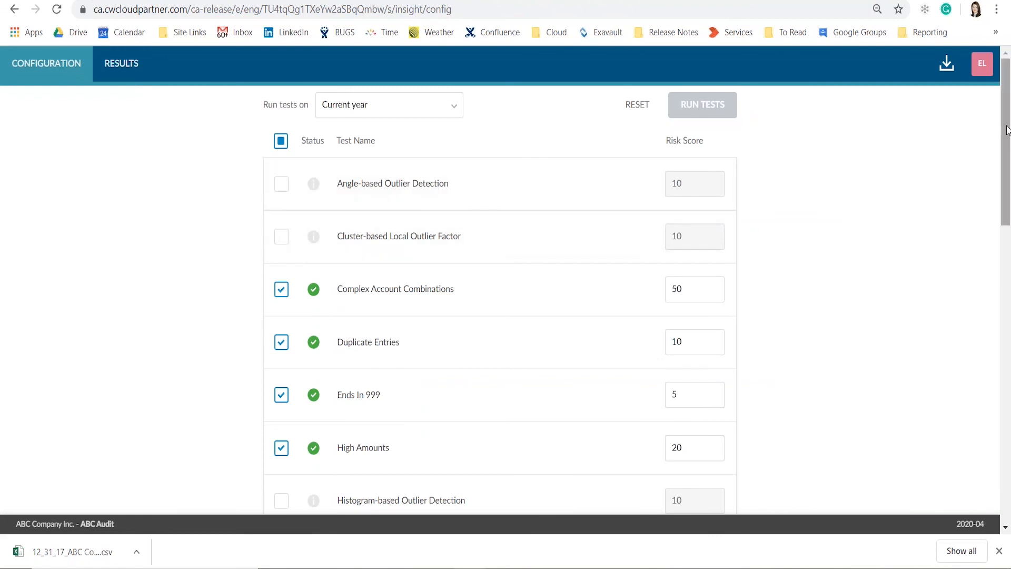
mouse_move(1007, 130)
left_mouse_down()
mouse_move(1008, 147)
mouse_move(1007, 133)
left_mouse_up()
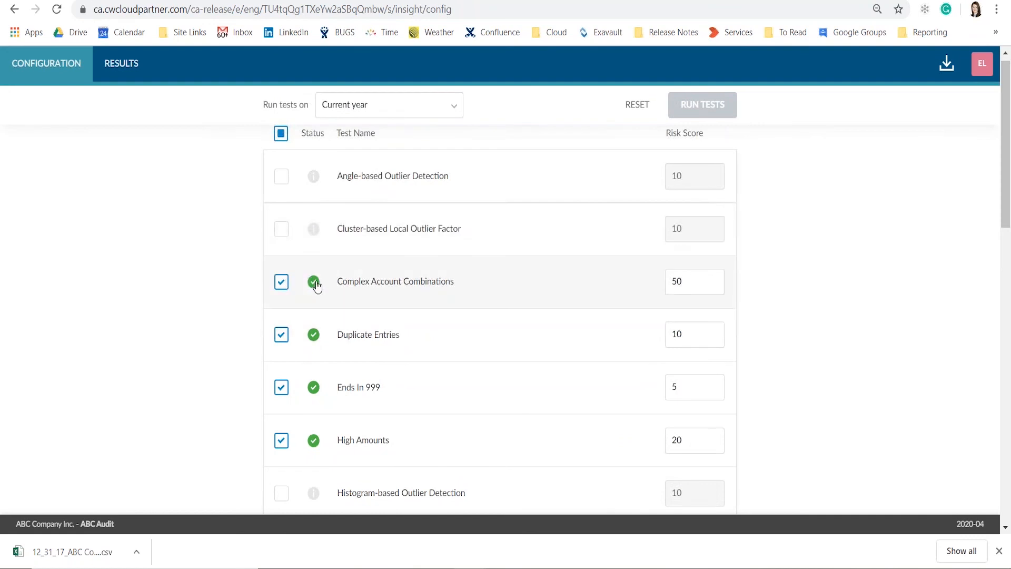
mouse_move(312, 280)
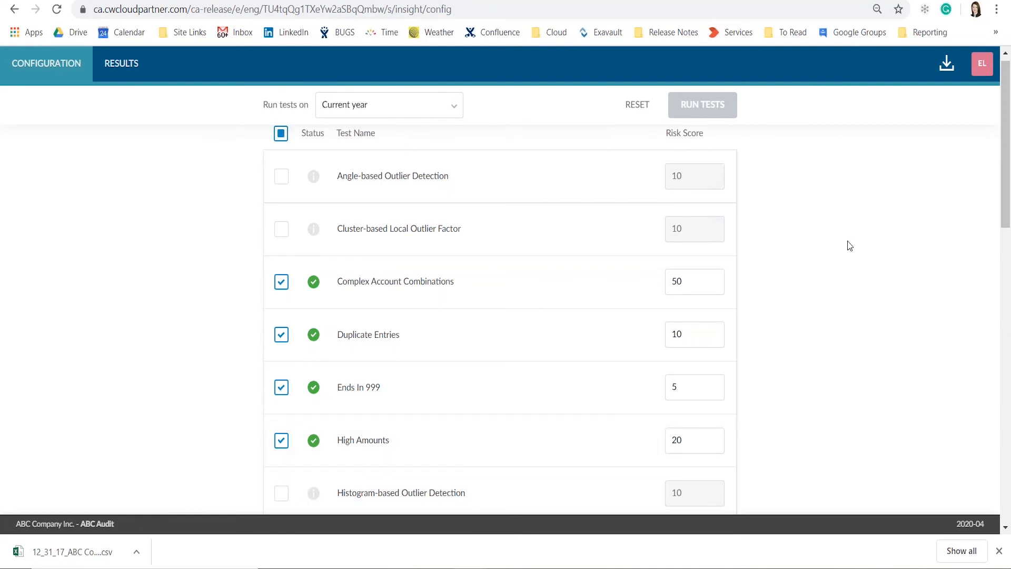
left_click_drag(1006, 173, 974, 363)
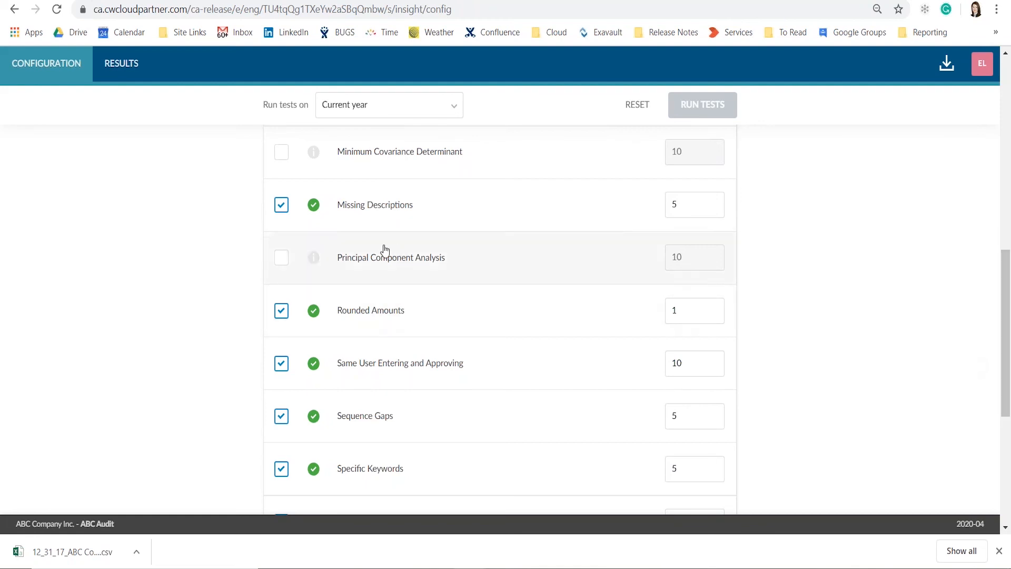
scroll(1002, 303, "down", 1)
left_click_drag(1002, 303, 992, 332)
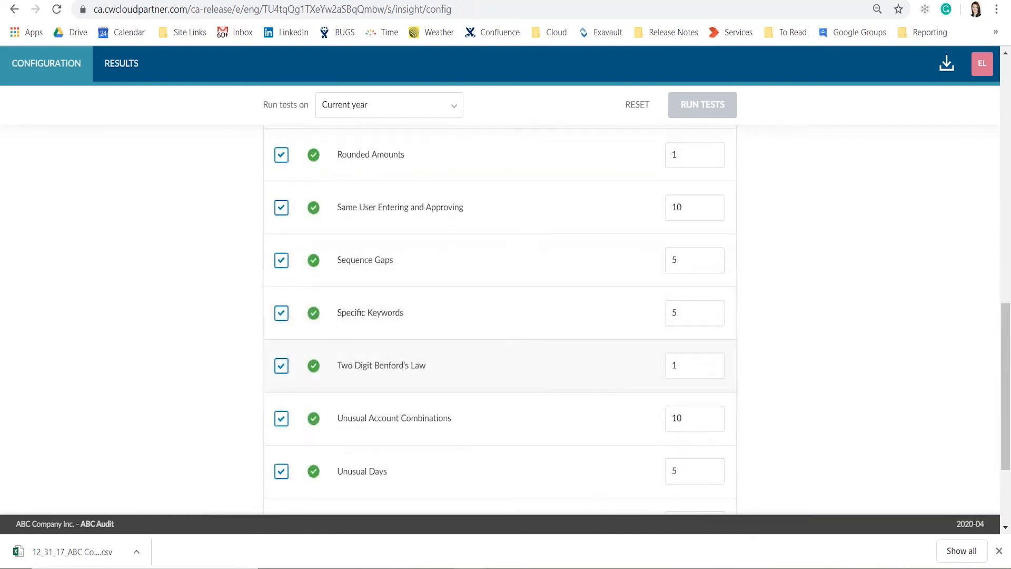
left_click(277, 371)
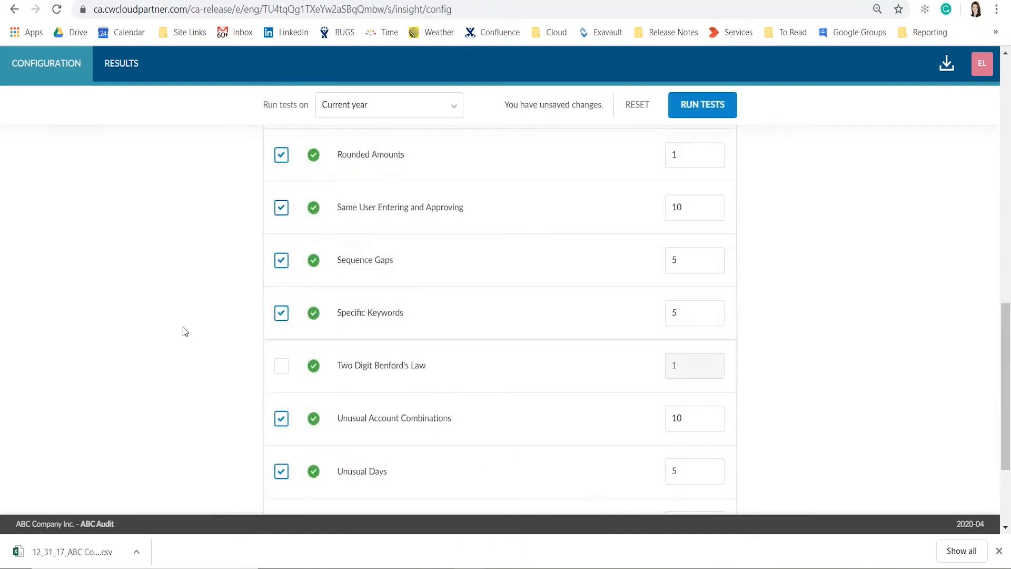
Set the minimum rounding of the Rounded Amounts test to 10000.
scroll(155, 318, "up", 1)
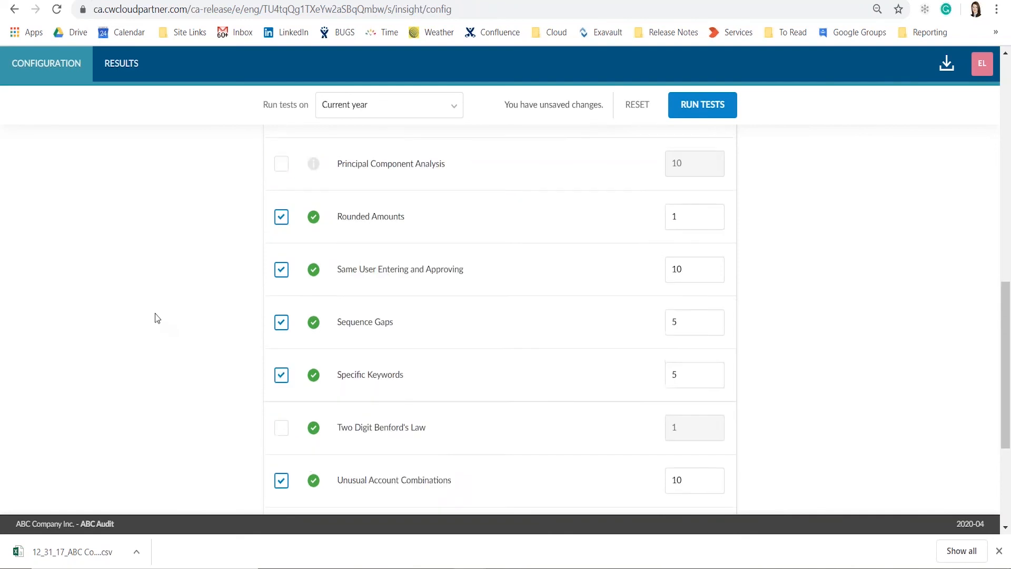
left_click(399, 228)
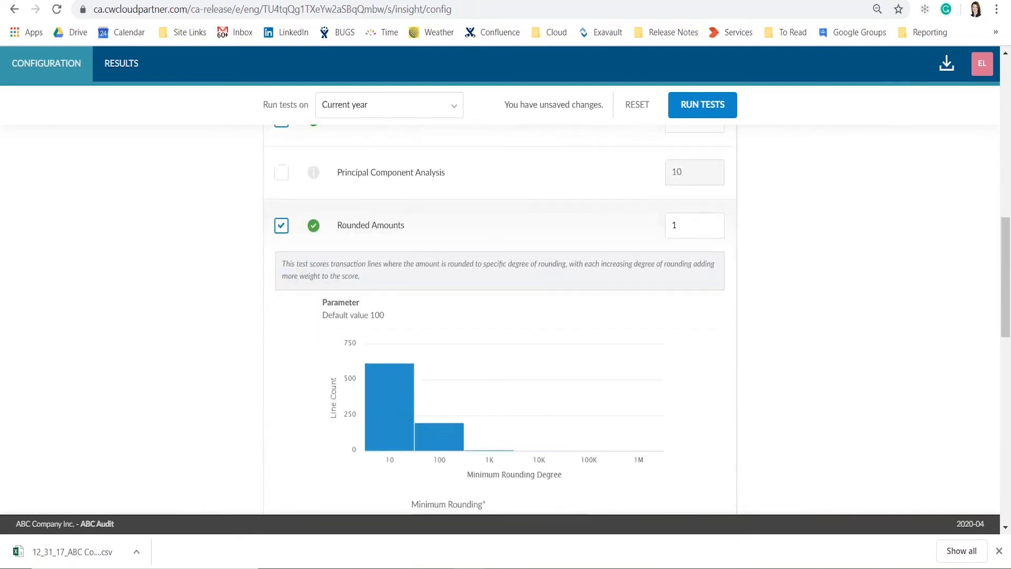
scroll(399, 228, "down", 3)
scroll(392, 210, "down", 4)
left_click(453, 168)
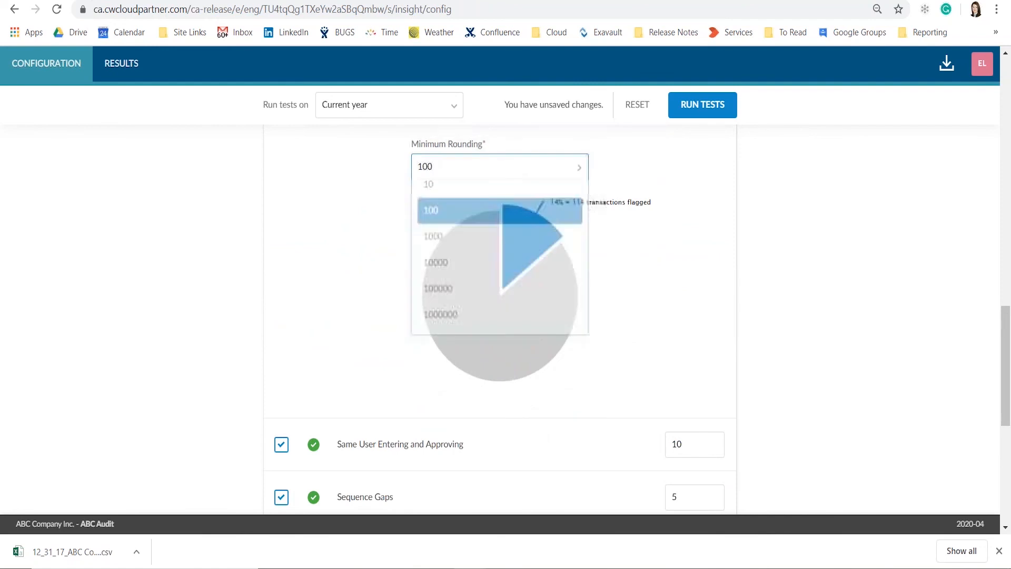
left_click(463, 276)
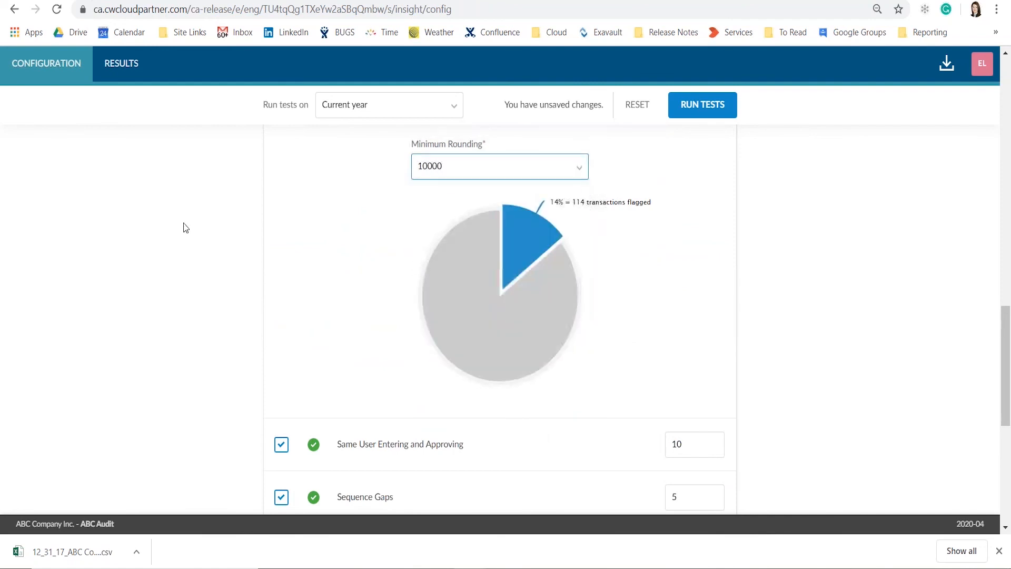
Run the reconfigured tests on the current year and open the updated results.
left_click(701, 104)
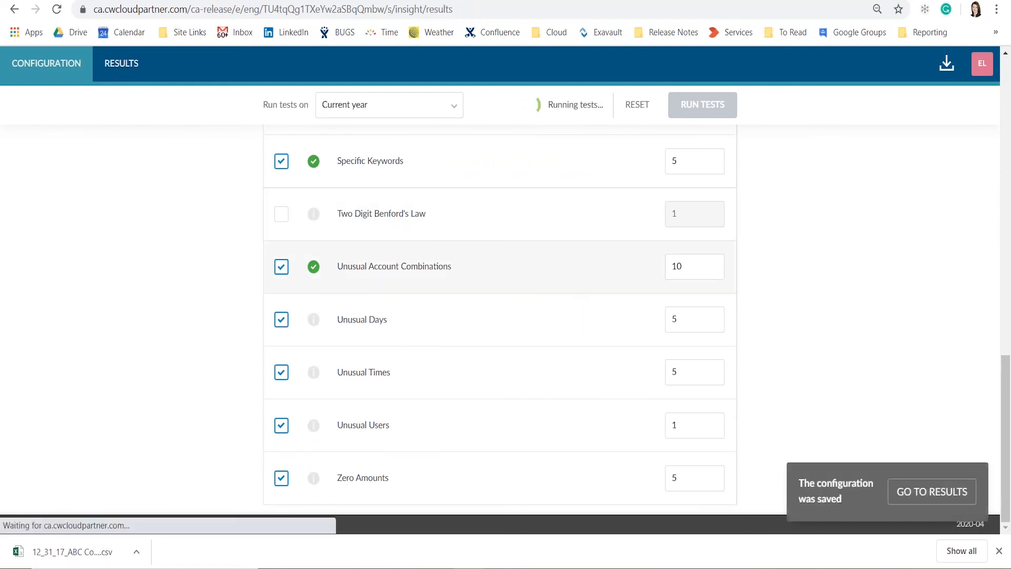
left_click(124, 64)
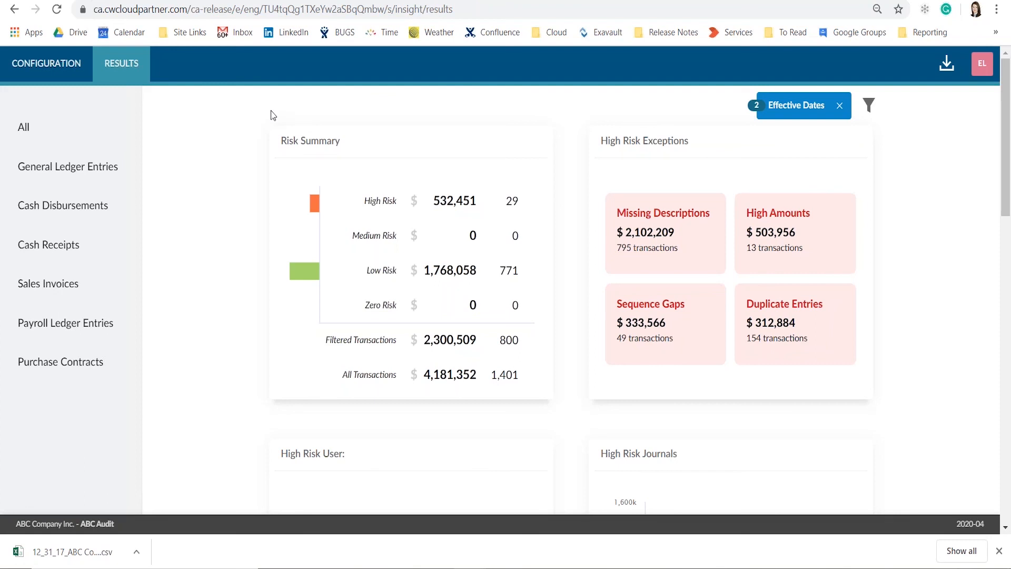
Save the Analysis Summary (PDF) and Results (CSV) to the engagement's Journal entries analysis folder.
left_click(946, 64)
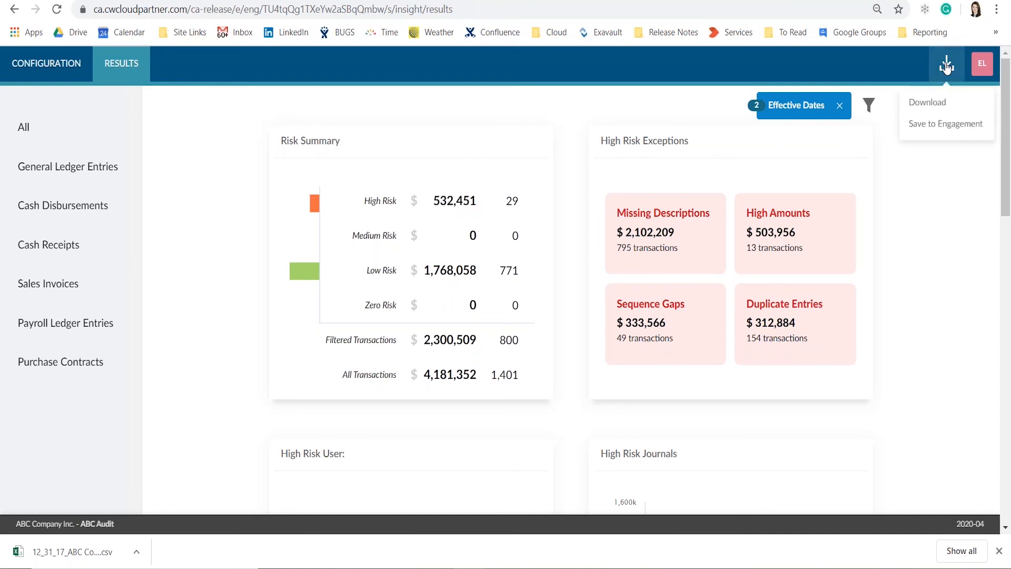
left_click(935, 124)
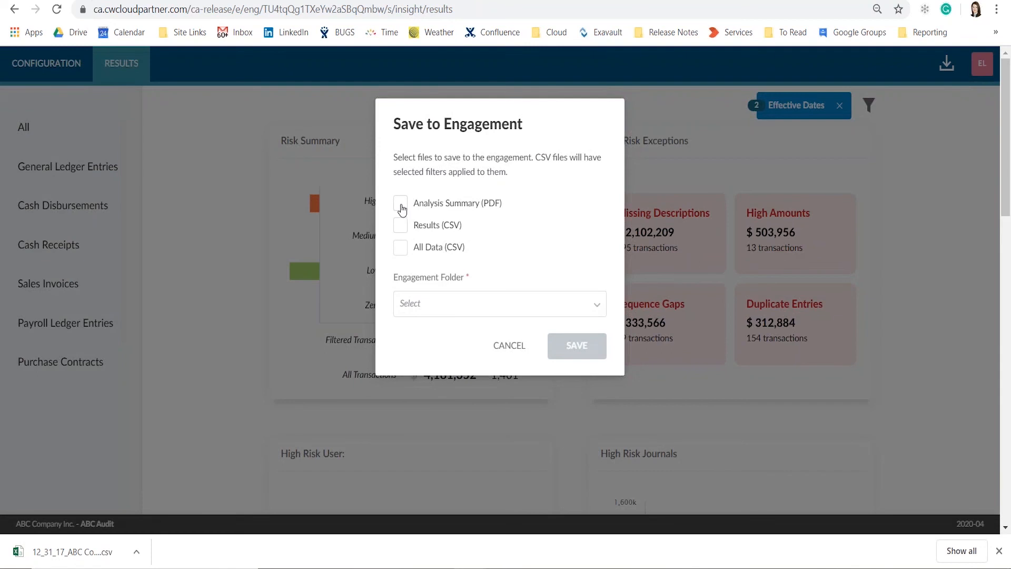
left_click(400, 206)
left_click(402, 229)
left_click(453, 304)
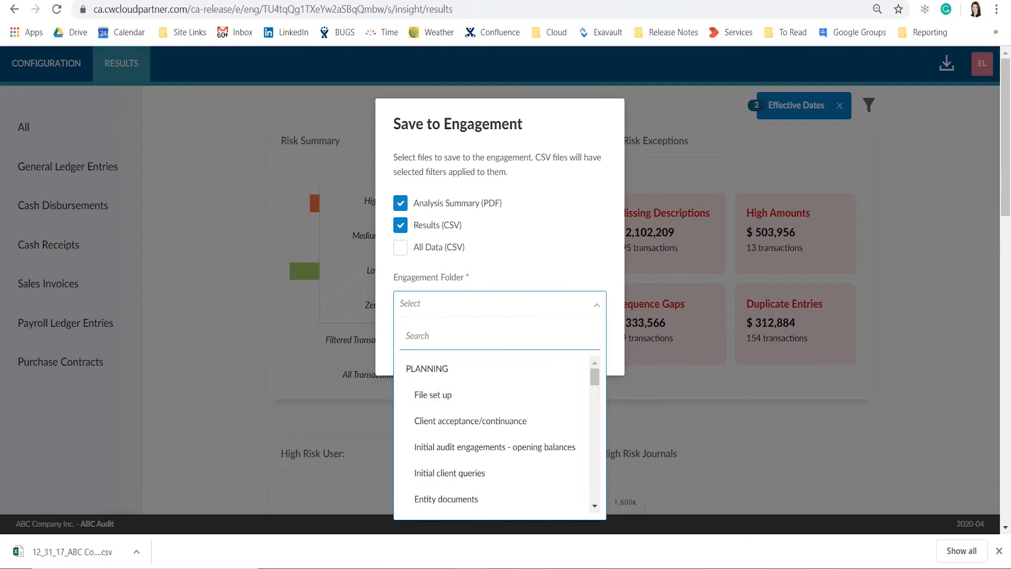
scroll(600, 400, "down", 3)
left_click(460, 332)
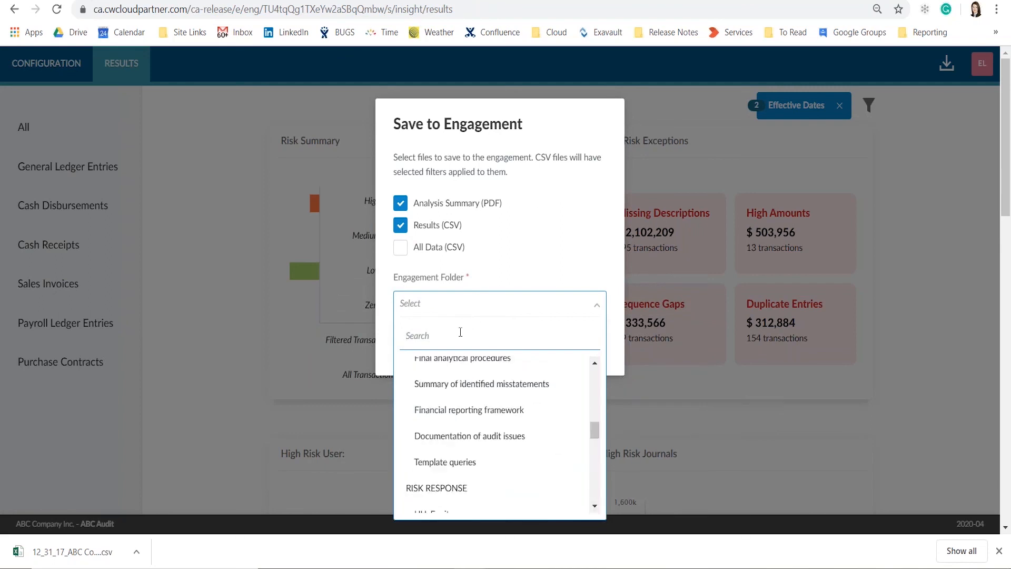
type("anal")
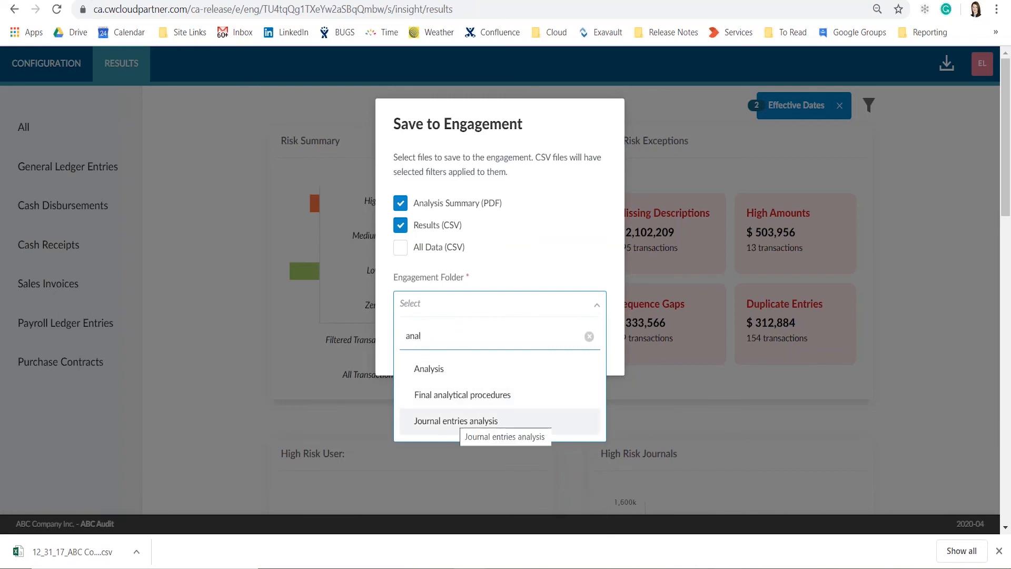
left_click(456, 421)
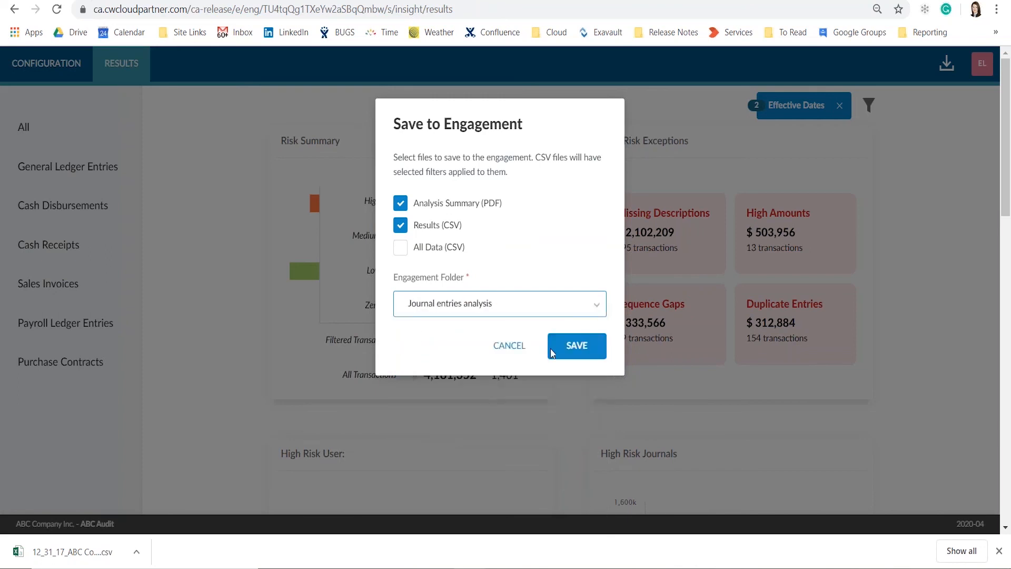
left_click(576, 343)
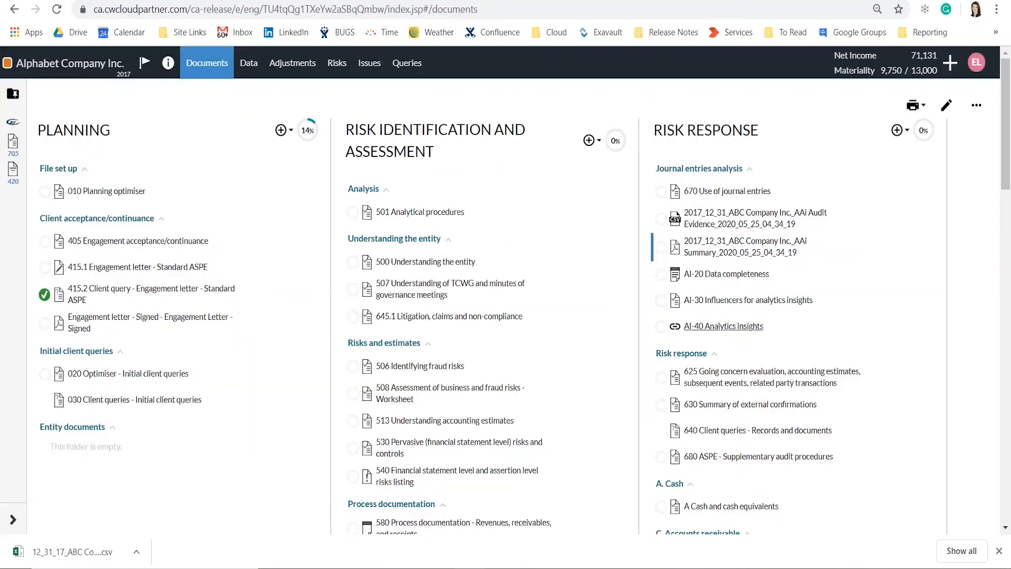
Open the saved AAi Summary PDF in the engagement and review its report details, list of tests performed and test descriptions.
left_click(737, 244)
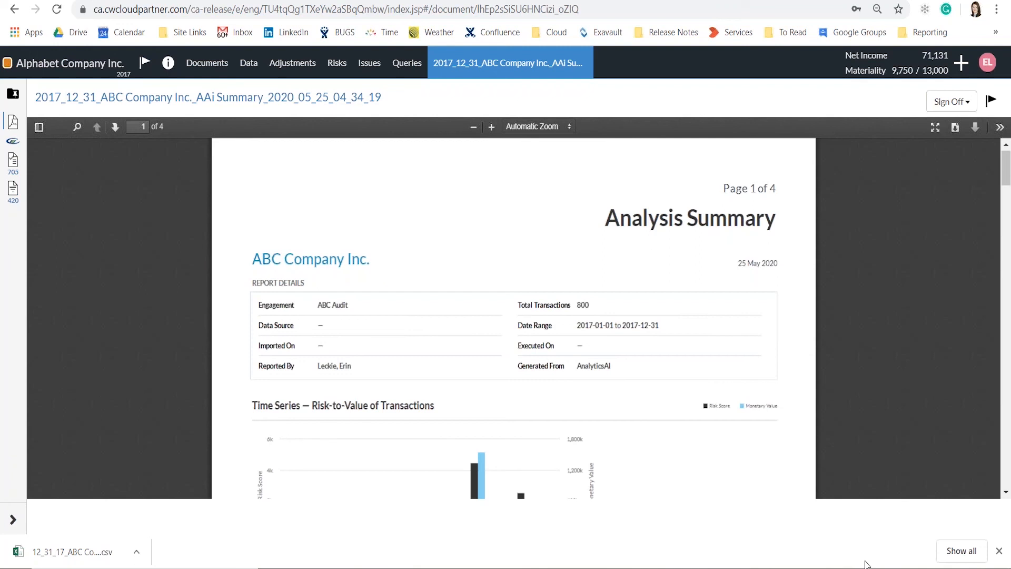
left_click_drag(1007, 173, 1002, 270)
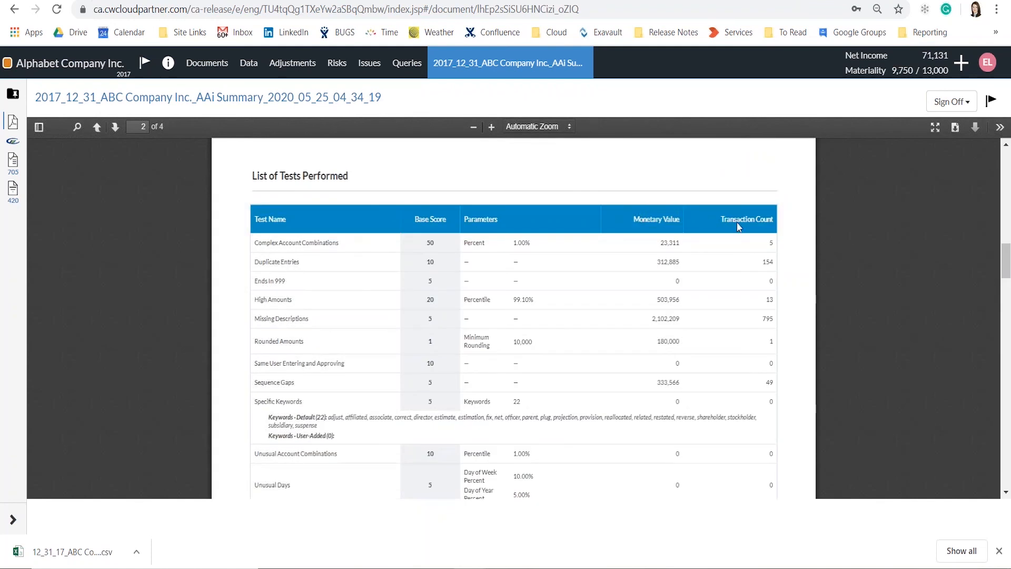
left_click_drag(1006, 258, 1007, 427)
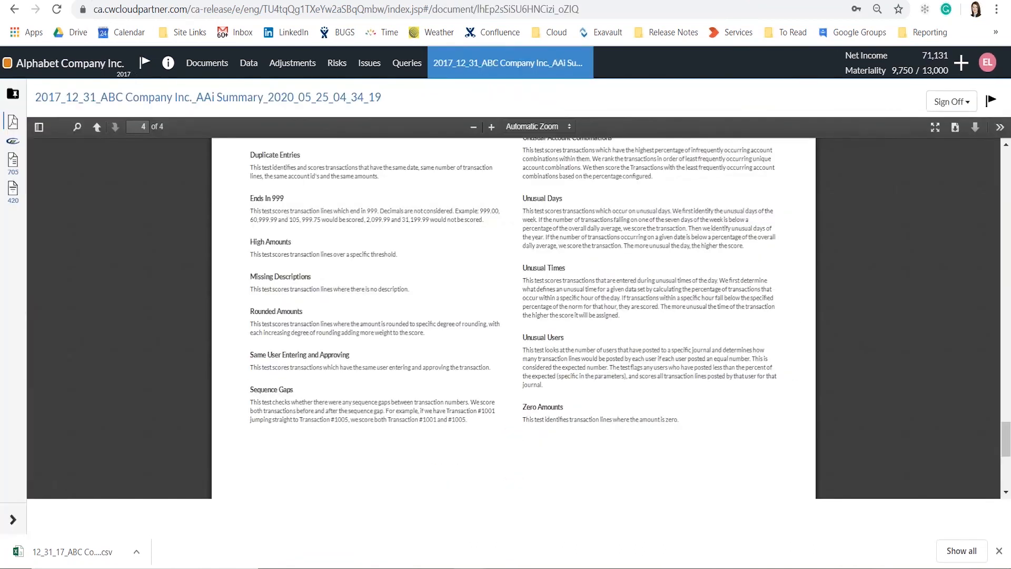
Open the 705 Revenue work program and review its procedures through to the financial statement notes selection.
left_click(213, 63)
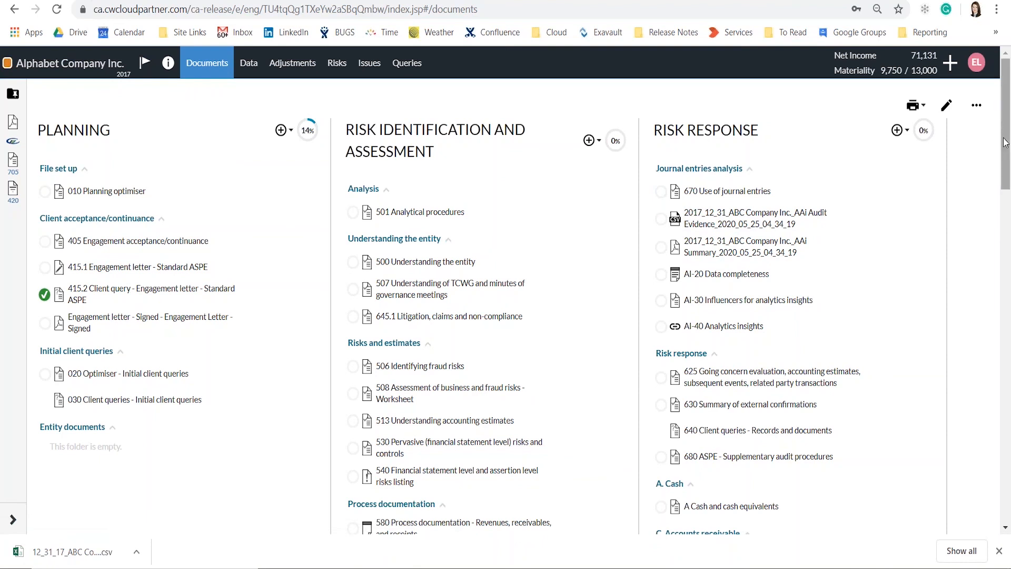
left_click_drag(1004, 142, 1008, 306)
left_click(710, 361)
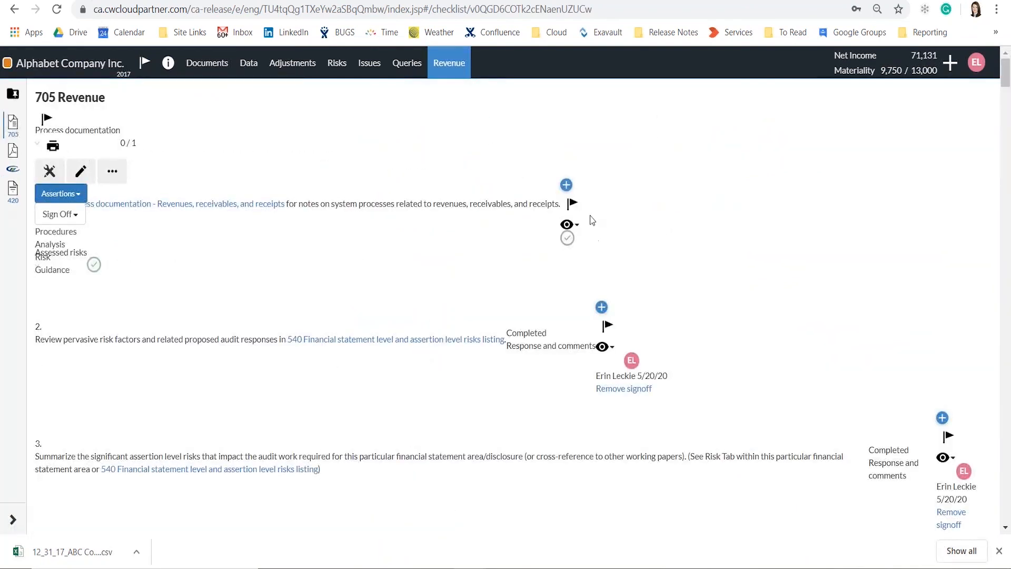
left_click_drag(1007, 93, 1008, 436)
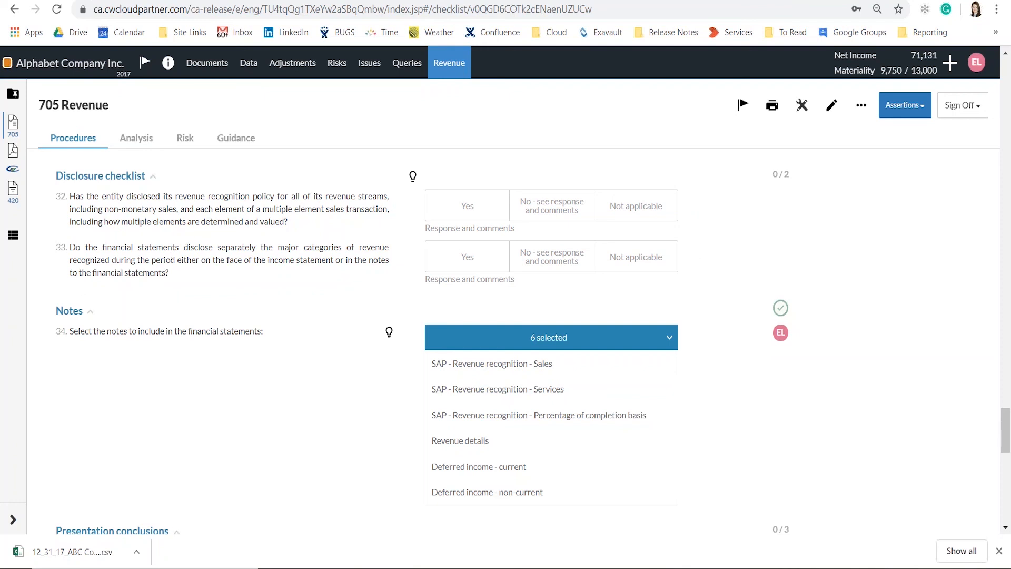
Open the 109 Financial statement optimiser and review its answers on statement presentation and naming conventions.
left_click(208, 65)
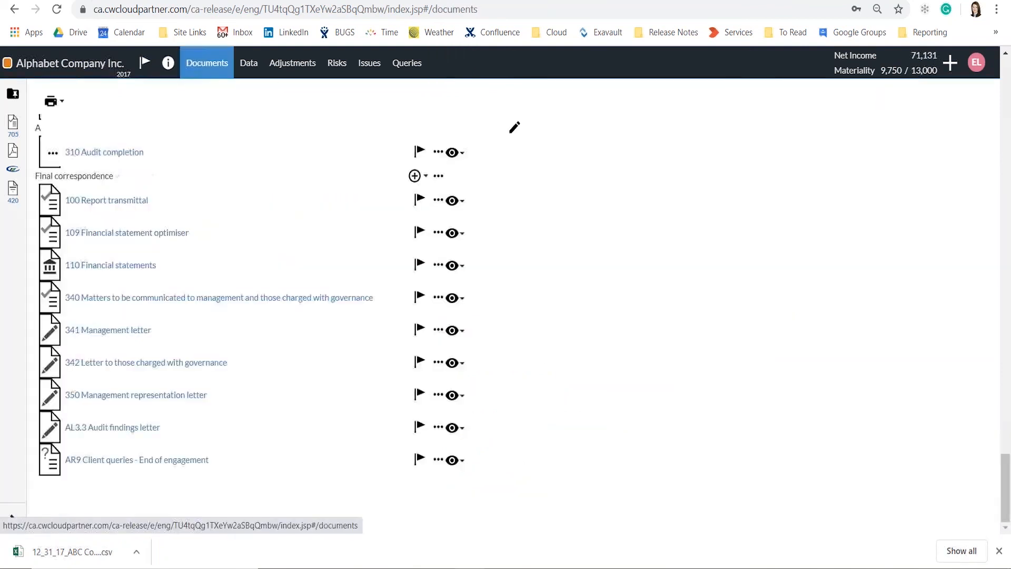
left_click_drag(1008, 111, 1008, 426)
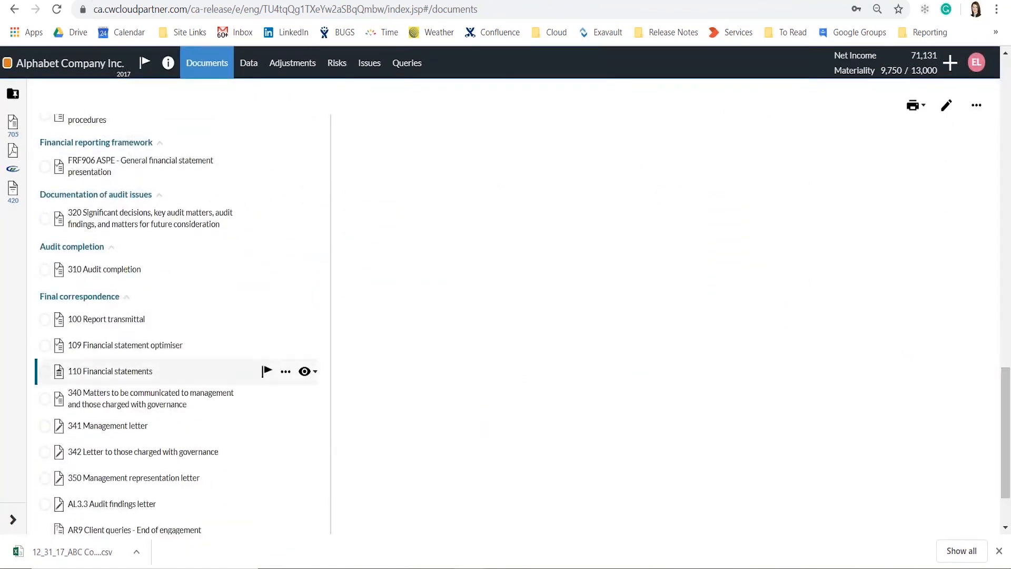
left_click(147, 347)
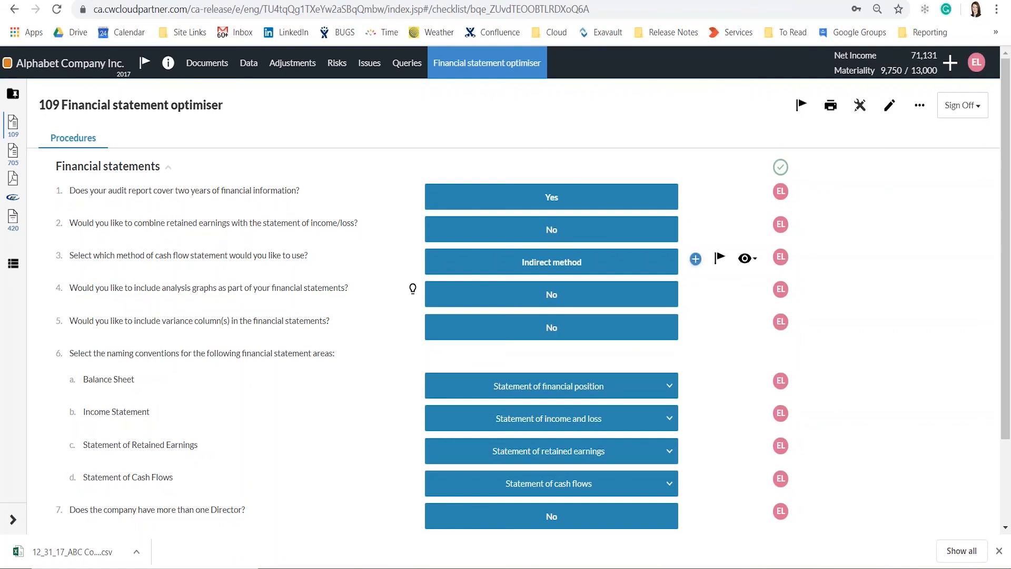
scroll(178, 256, "down", 2)
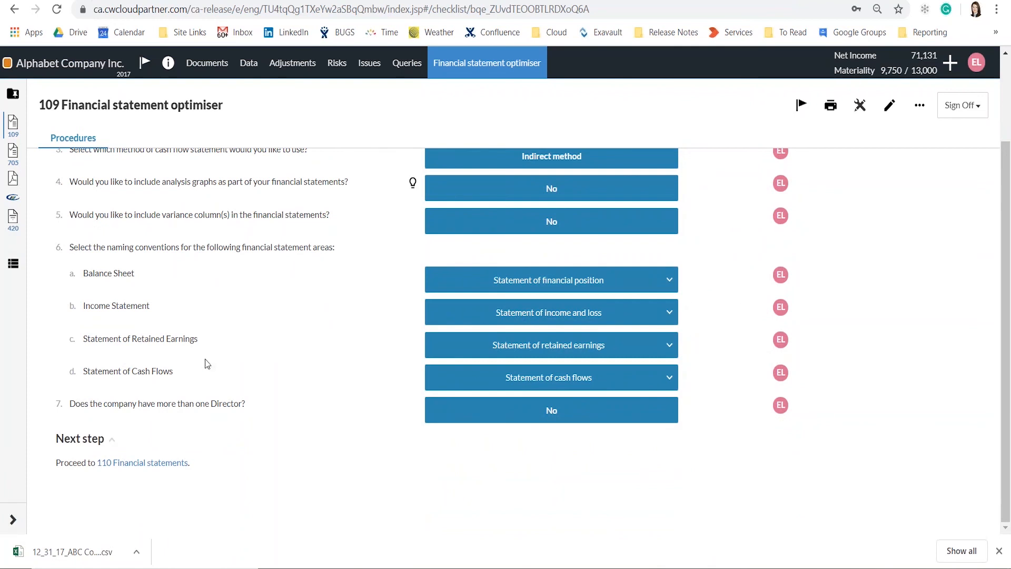
Open 110 Financial statements and examine the discrepancy flagged on Cash and cash equivalents in the Statement of Financial Position.
left_click(153, 465)
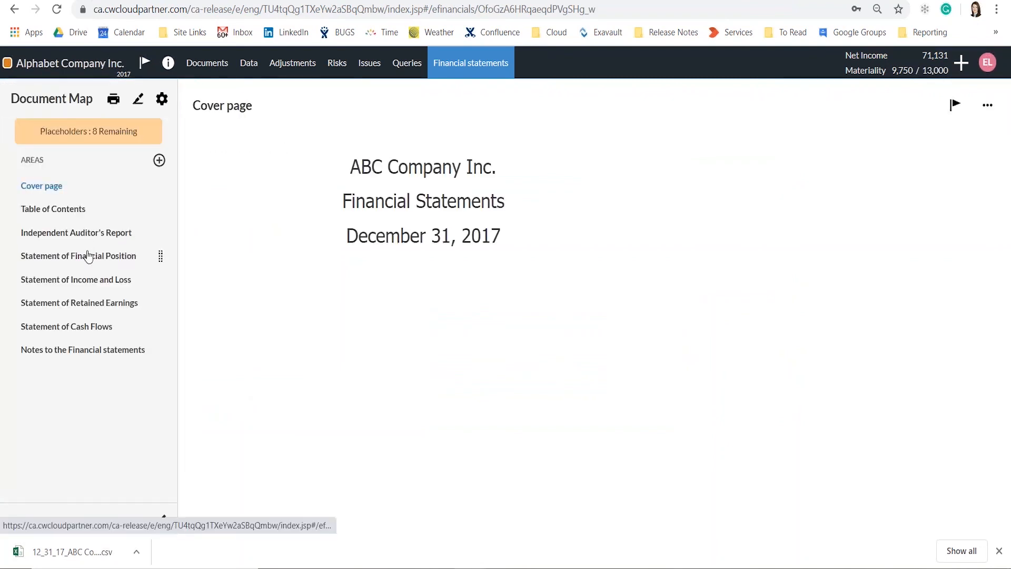
left_click(88, 258)
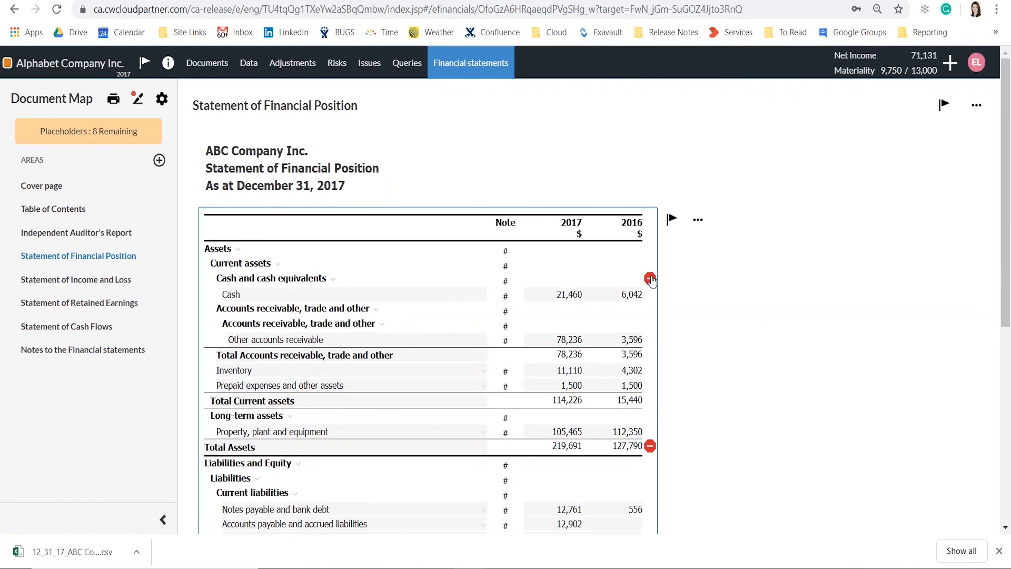
mouse_move(652, 281)
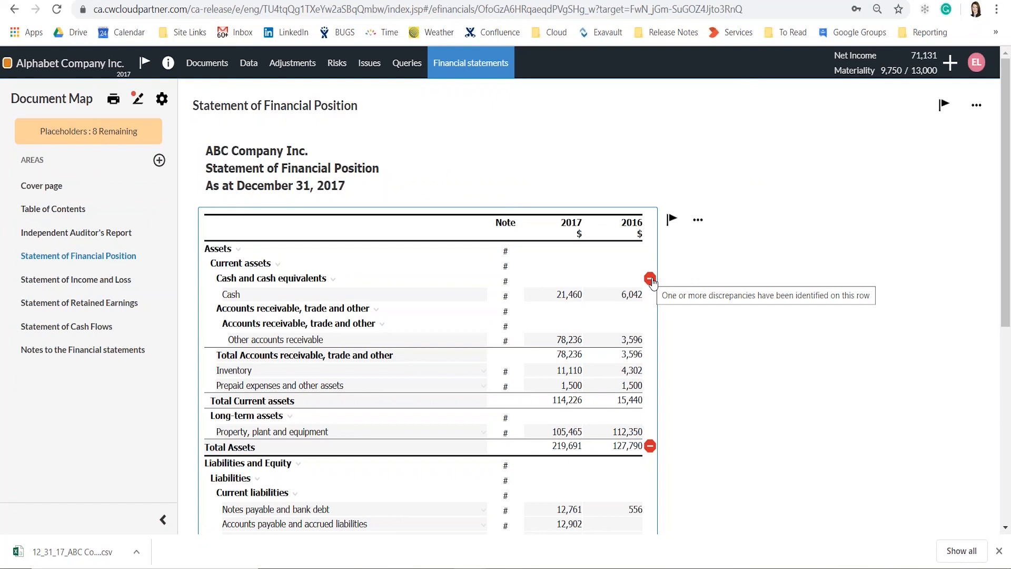
left_click(650, 279)
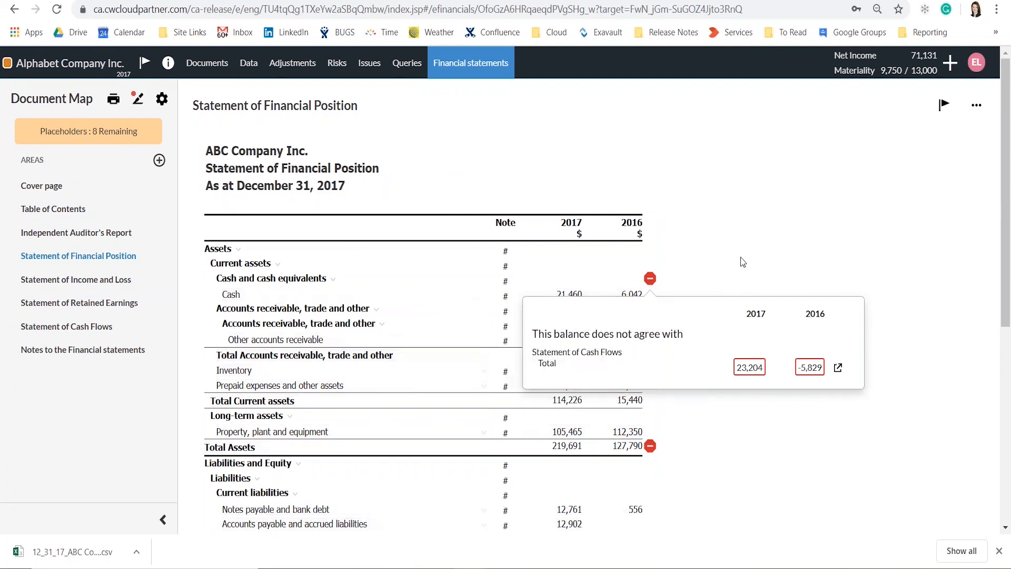
Go to the Notes to the Financial statements and view the Deferred income note.
left_click(83, 351)
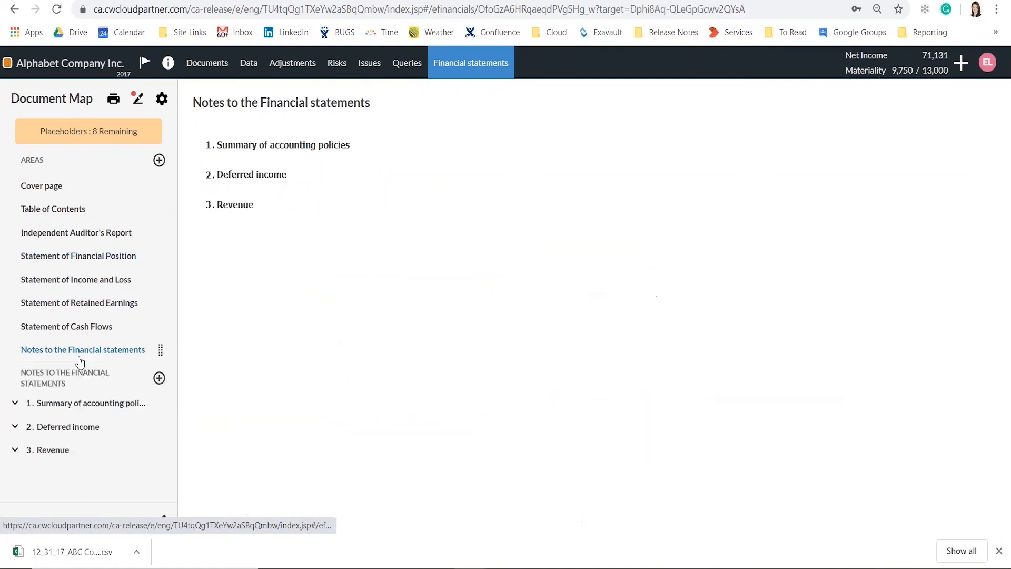
left_click(56, 453)
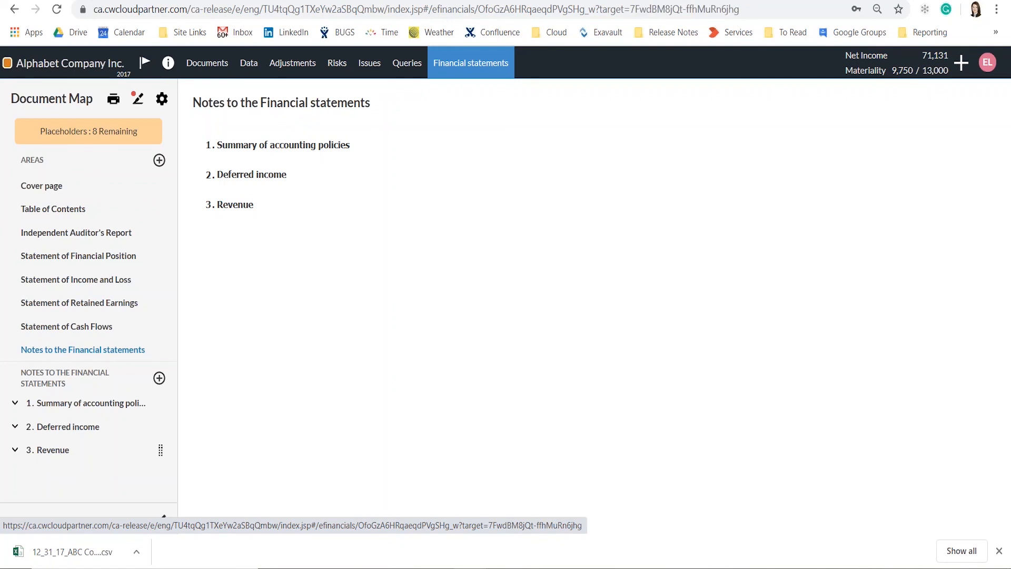
left_click(57, 429)
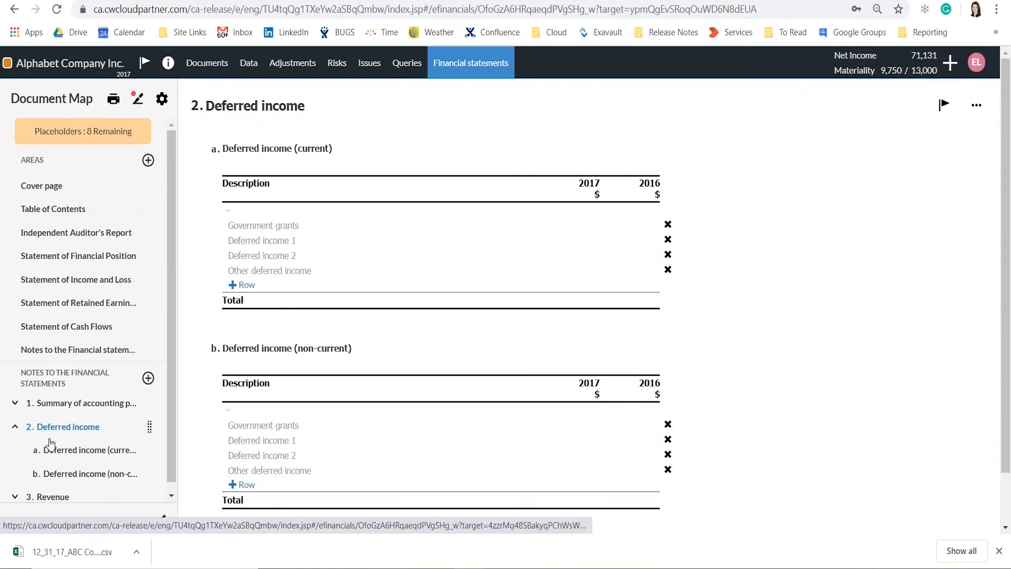
Browse the Notes Library categories for insertable notes, and leave it without adding any.
left_click(149, 377)
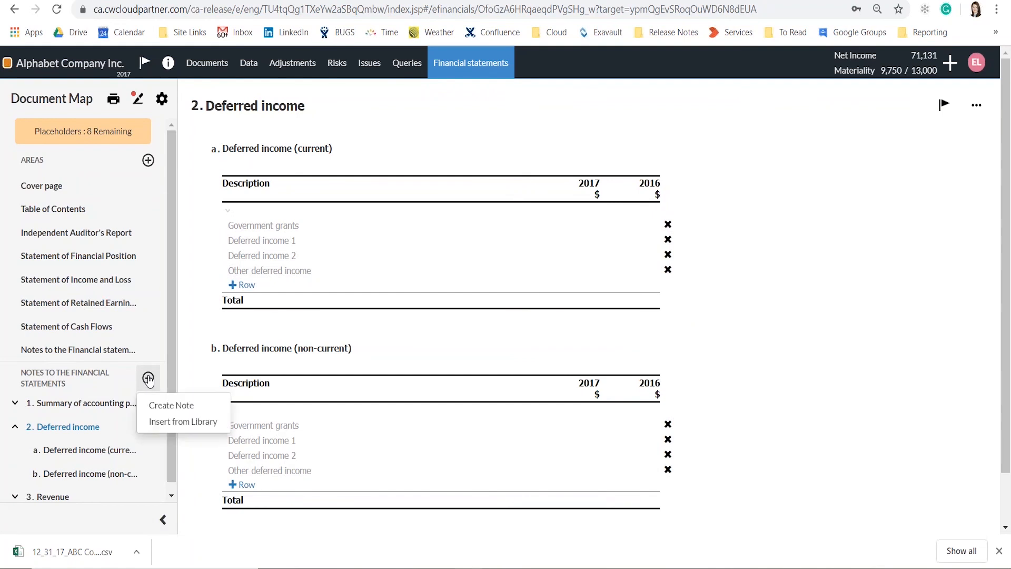
left_click(156, 422)
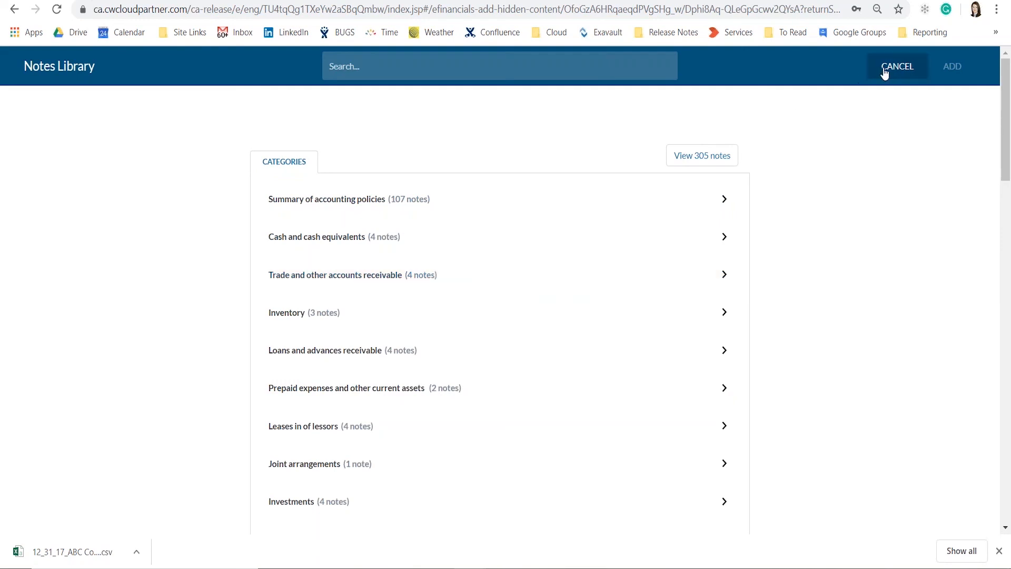
left_click(885, 71)
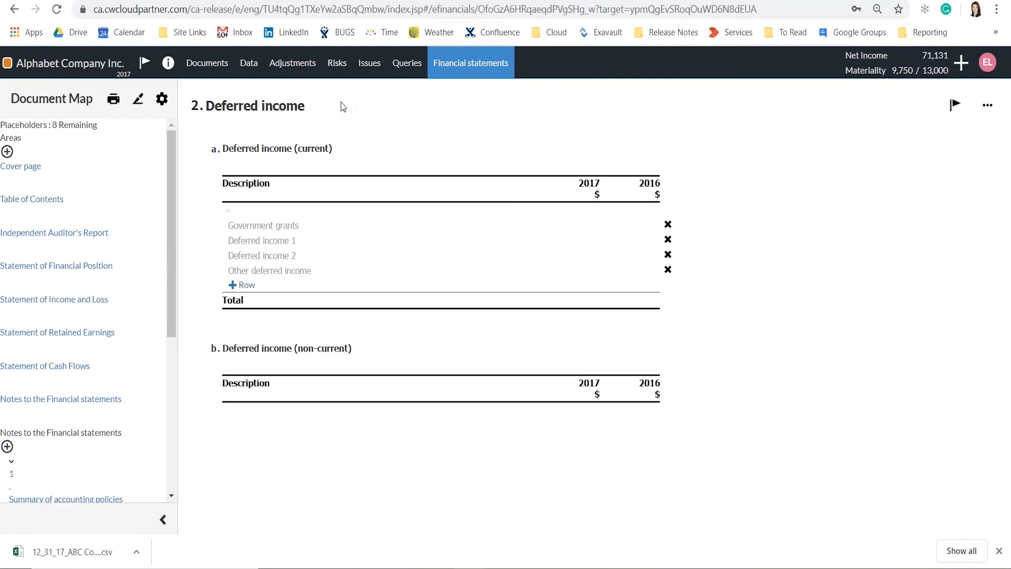
Create a new blank note in the Notes to the Financial statements and check the available content types.
left_click(149, 379)
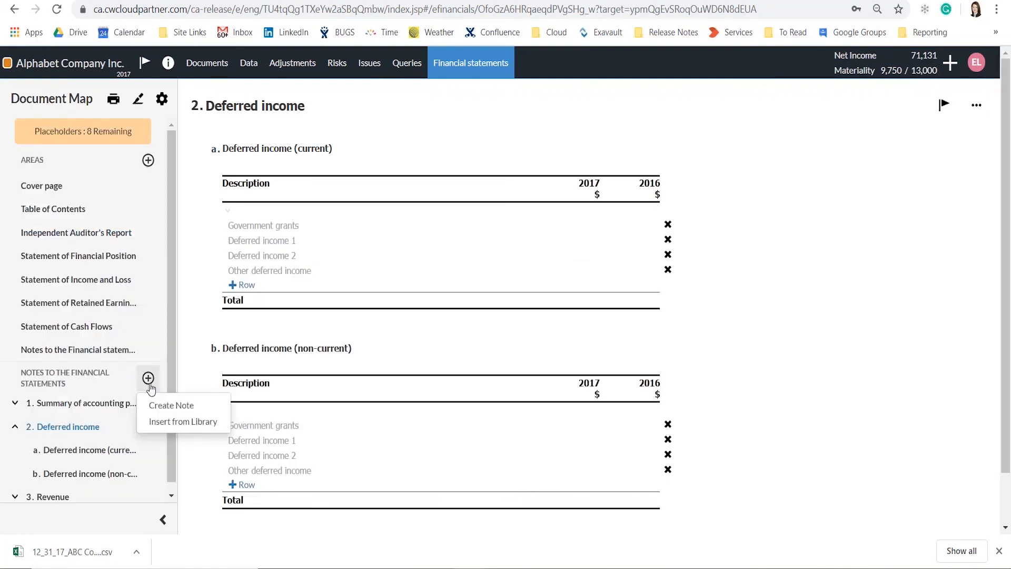
left_click(153, 406)
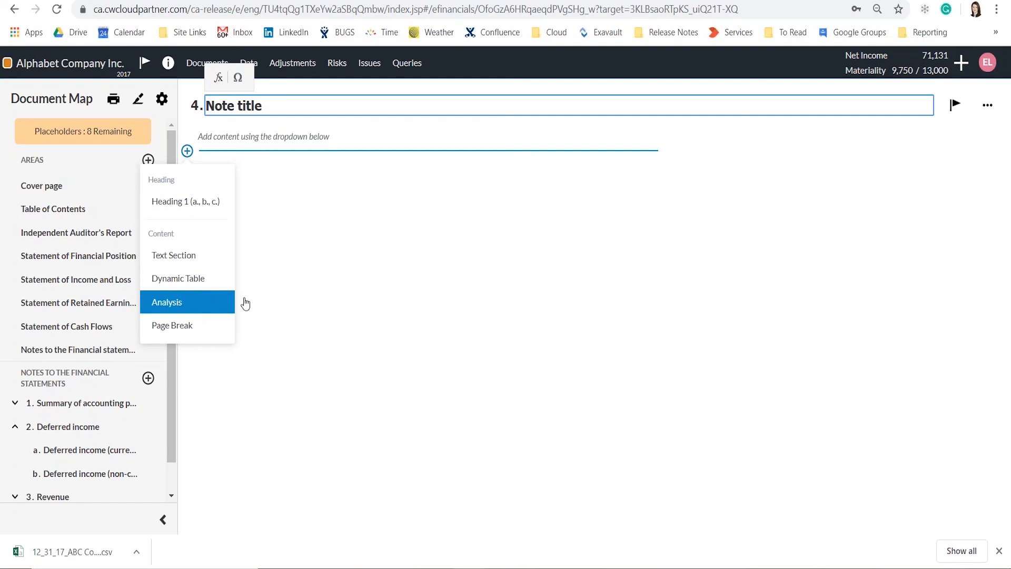
left_click(391, 225)
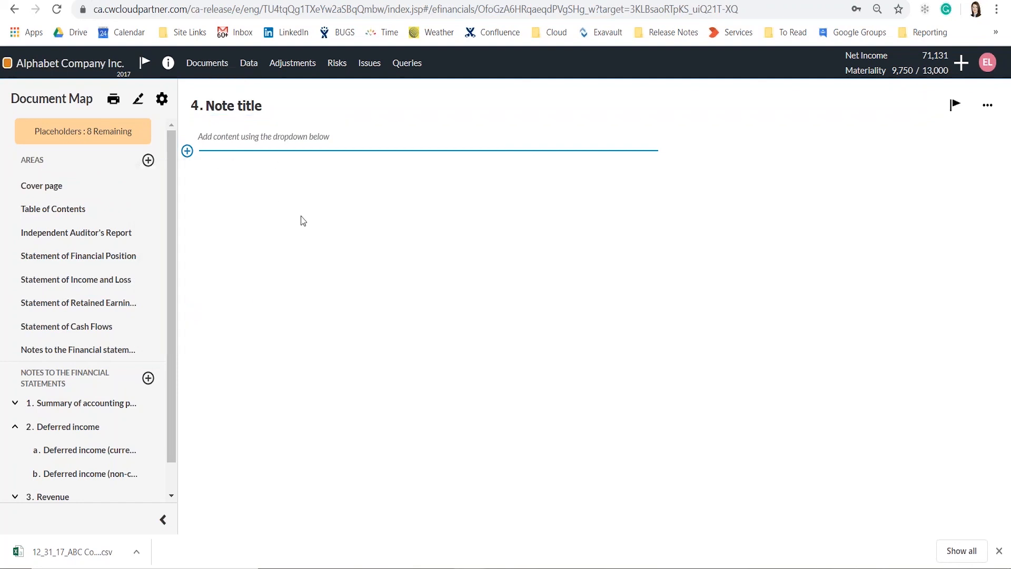